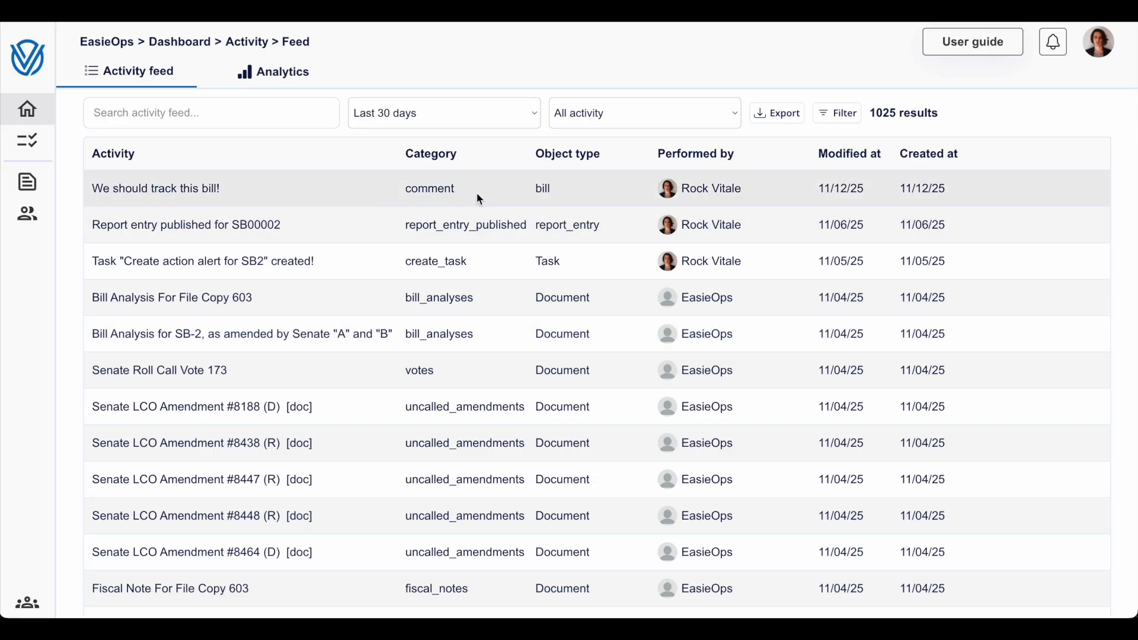
- Look through the activity feed entries from the last 30 days and return to the newest ones
scroll(476, 193, down, 5)
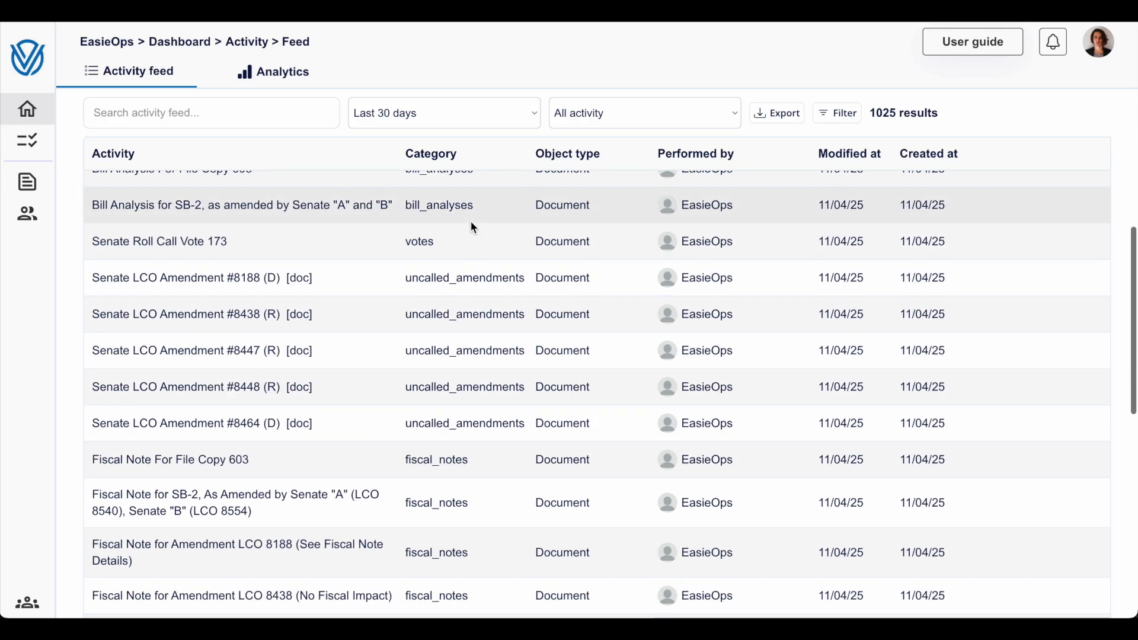
scroll(471, 221, down, 5)
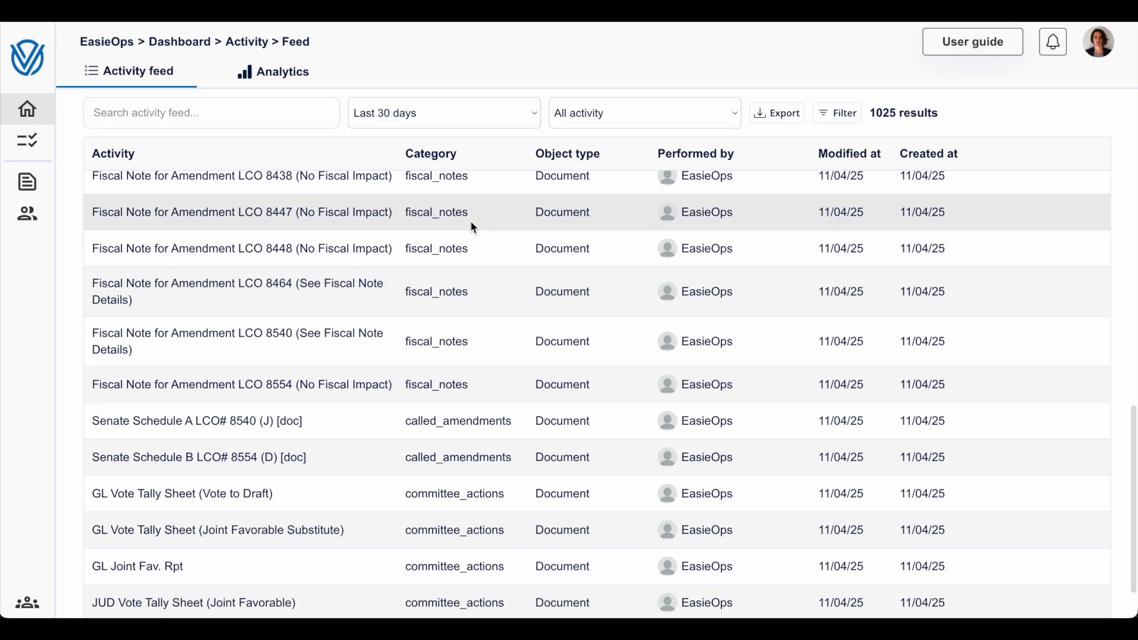
scroll(472, 225, down, 3)
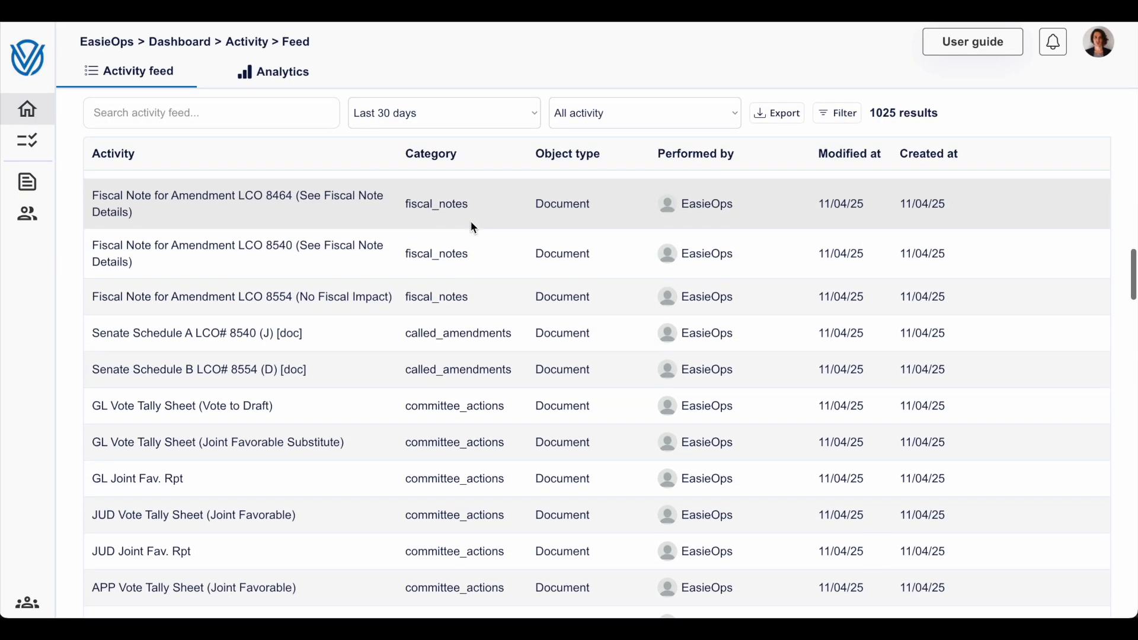
scroll(470, 224, down, 3)
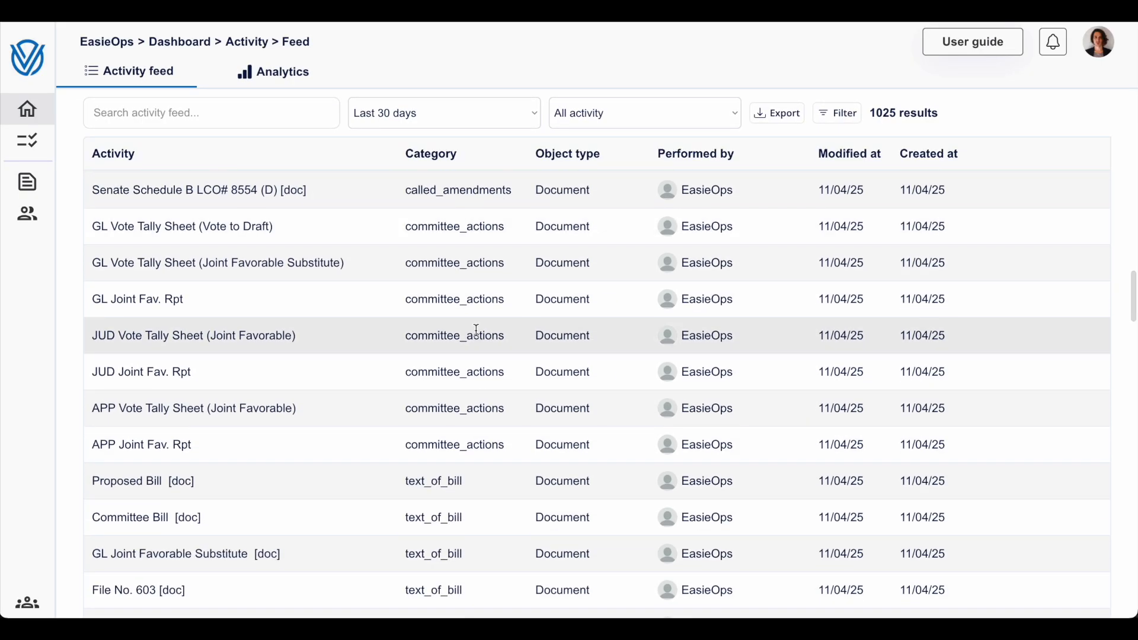
scroll(475, 330, up, 4)
scroll(476, 330, up, 10)
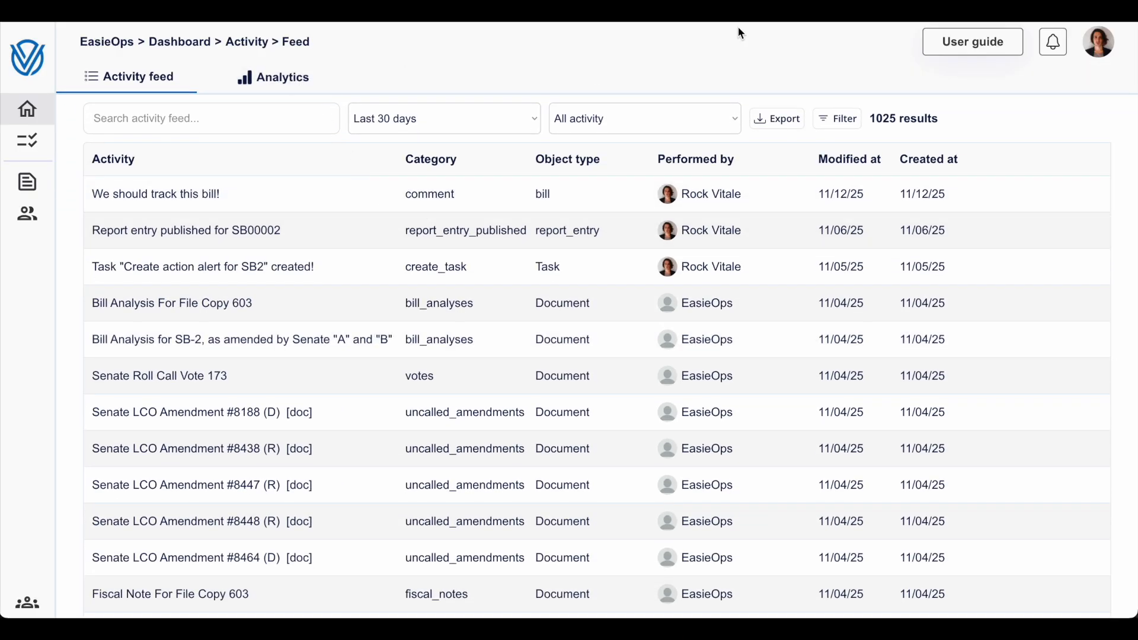
- Open the notifications, look through the recent entries and close them again
click(1061, 56)
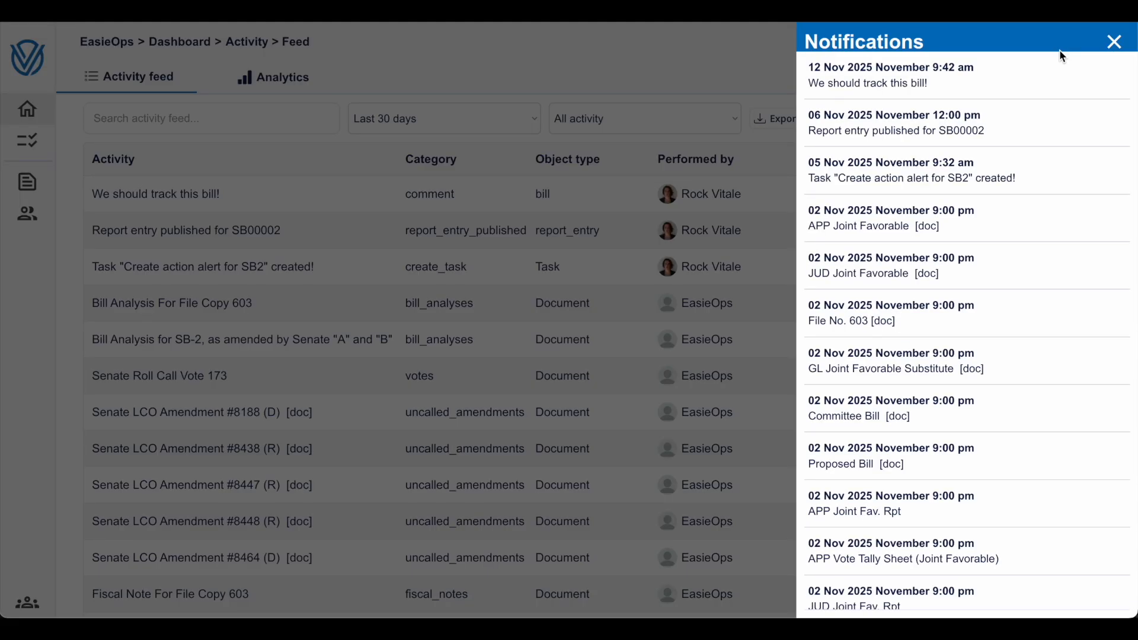
scroll(1023, 159, down, 10)
click(608, 274)
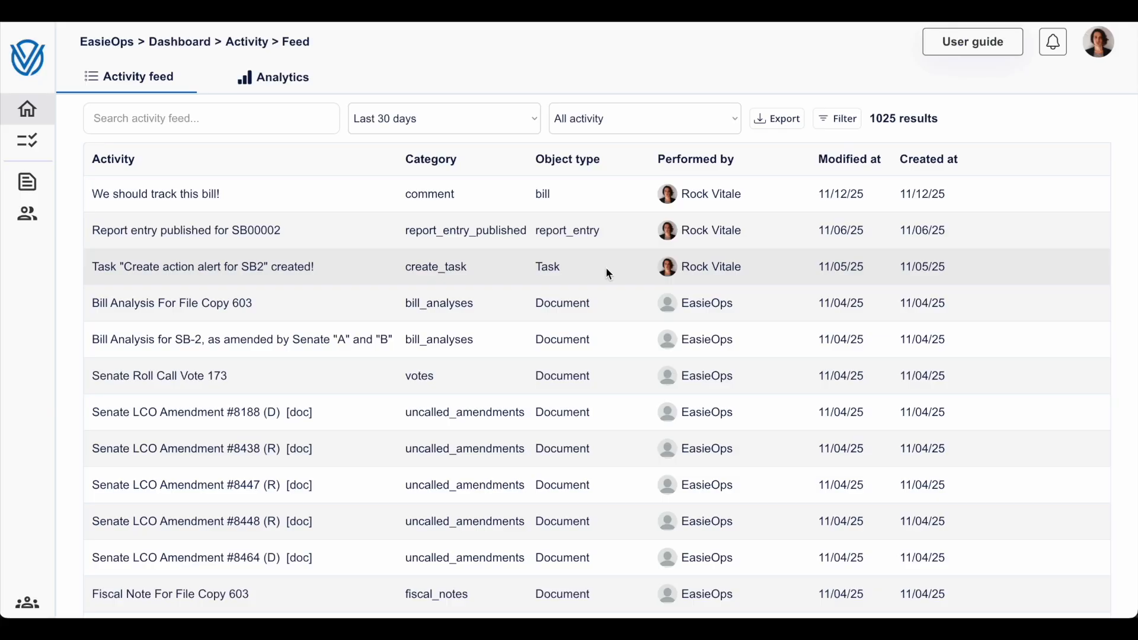
- View the member contacts and member companies lists, switching between them and finishing on the companies
click(61, 203)
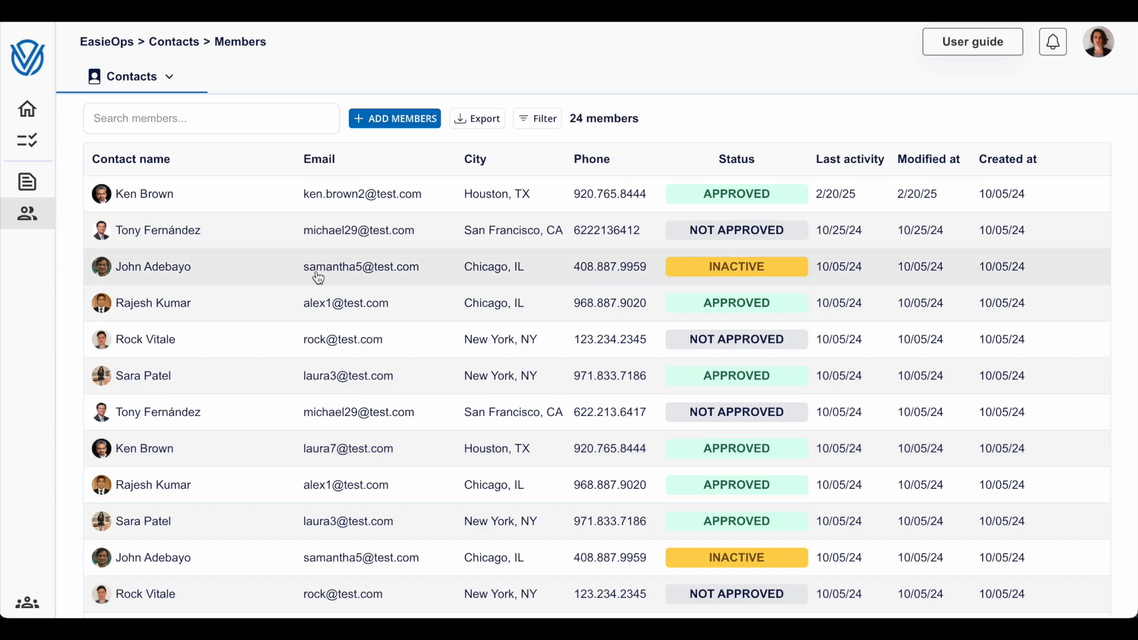
click(151, 90)
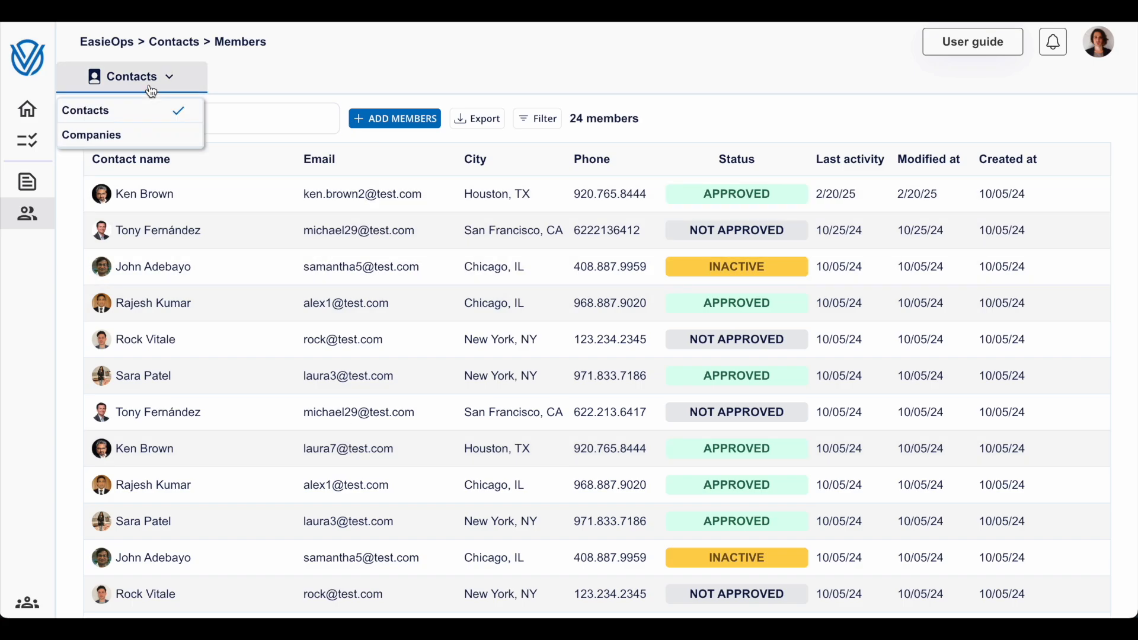
click(153, 137)
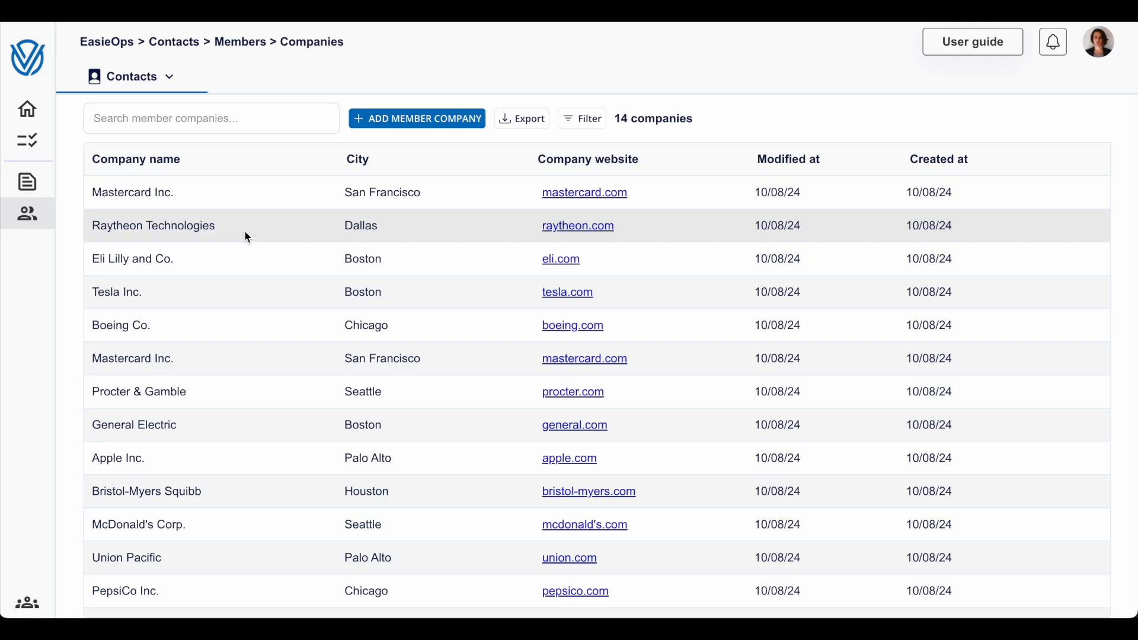
click(135, 71)
click(152, 113)
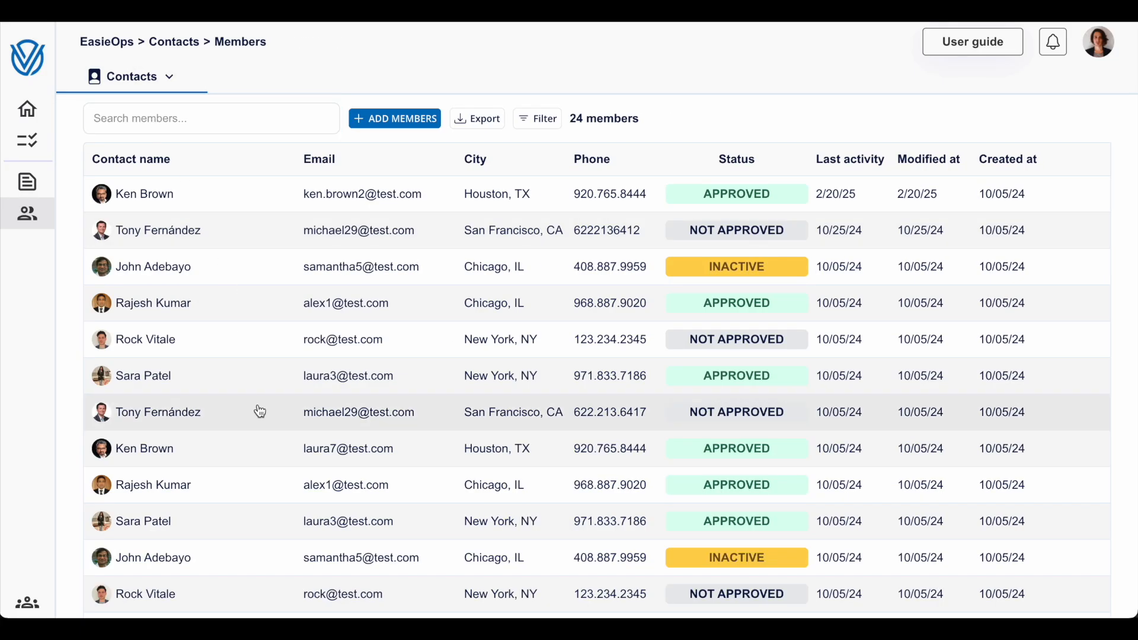
click(141, 81)
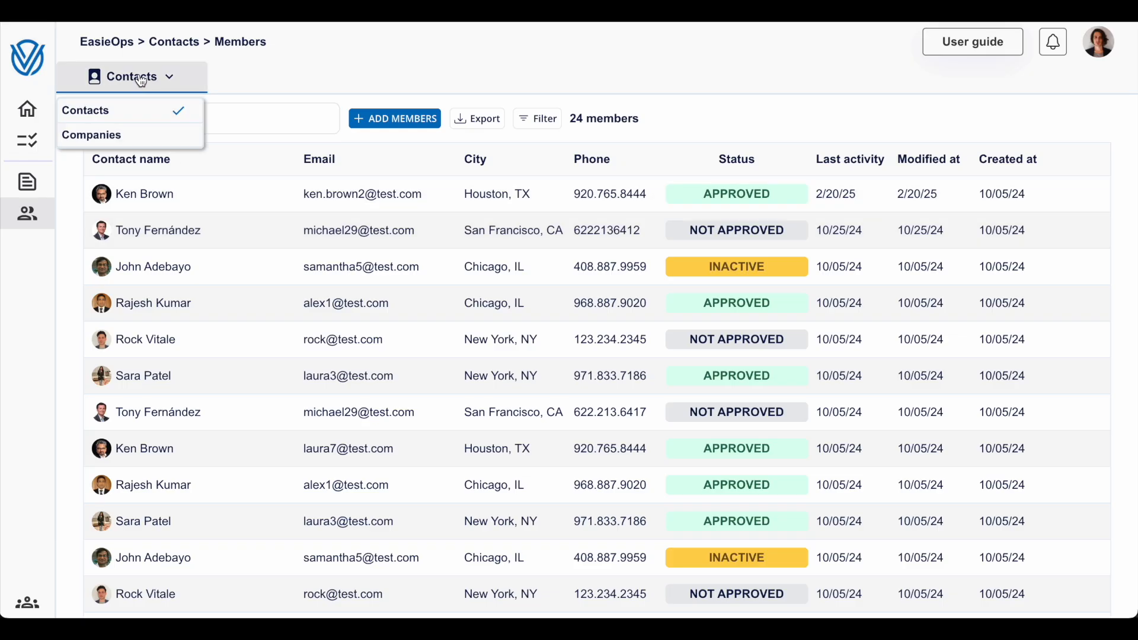
click(147, 135)
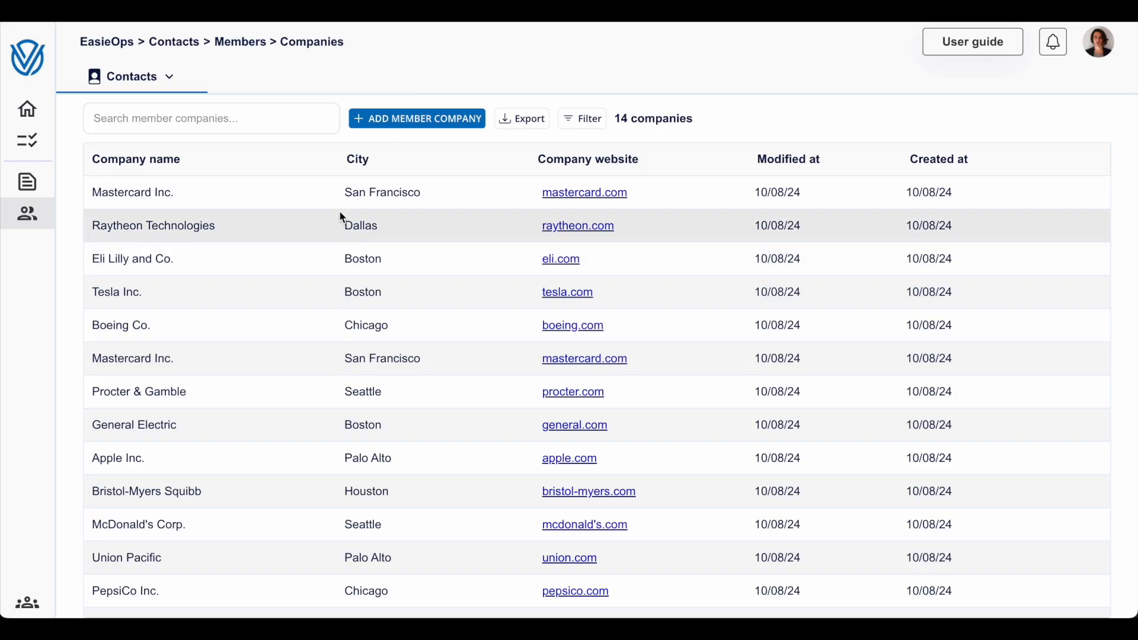
- Set the status of the "Review program progress" task to Completed and close the task
click(41, 141)
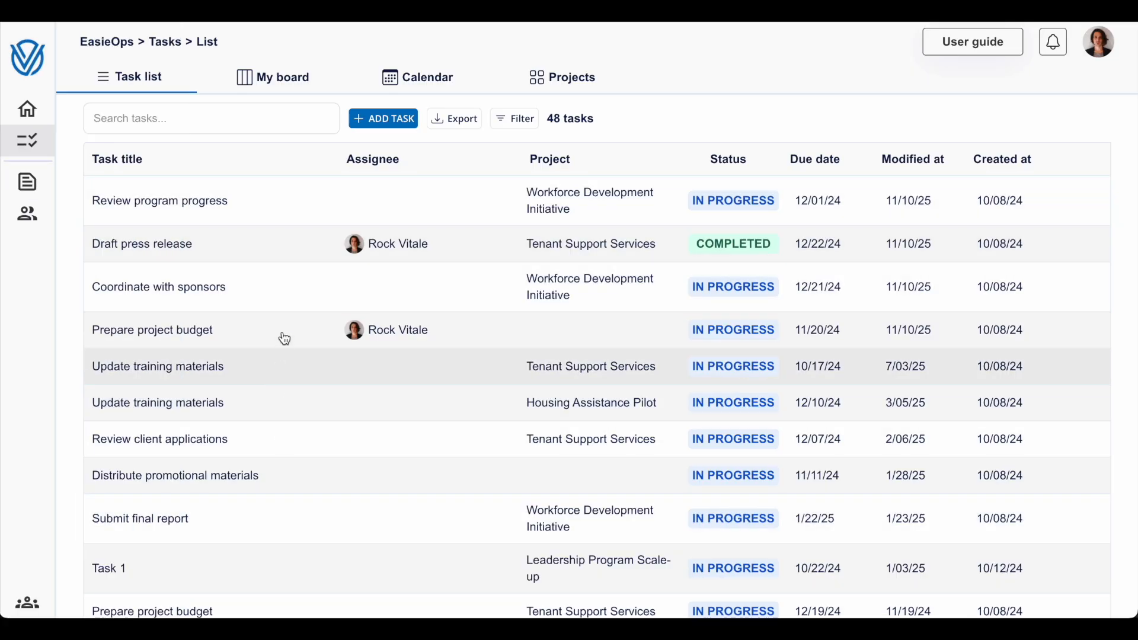
click(309, 201)
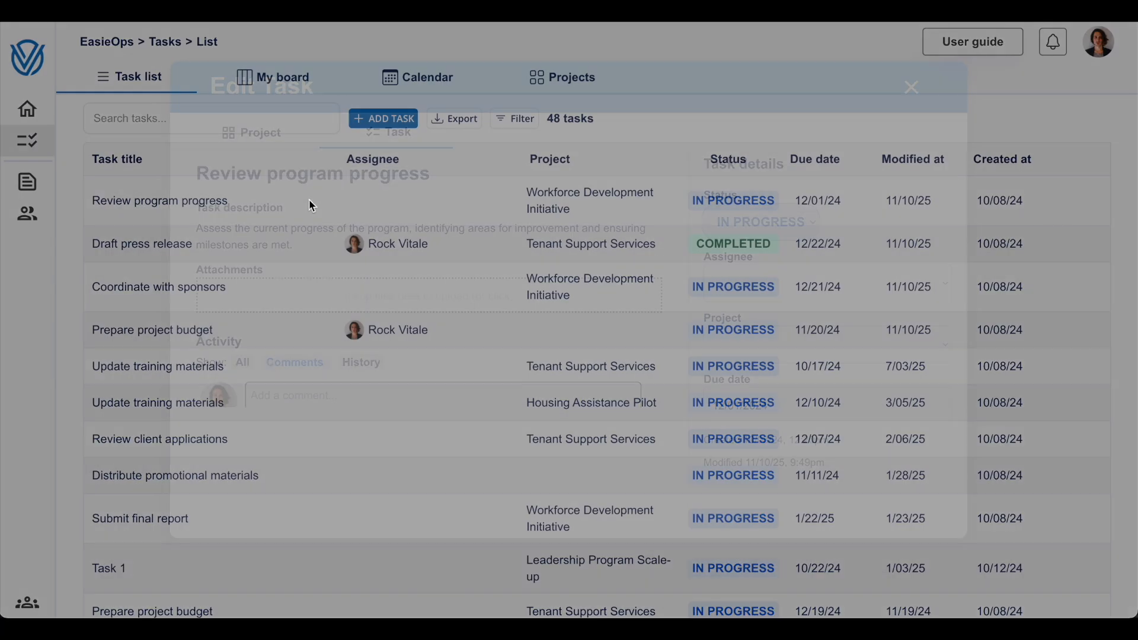
click(761, 221)
click(758, 244)
key(Escape)
- View the project list, and on the task board move "Coordinate with sponsors" to Pending
click(524, 86)
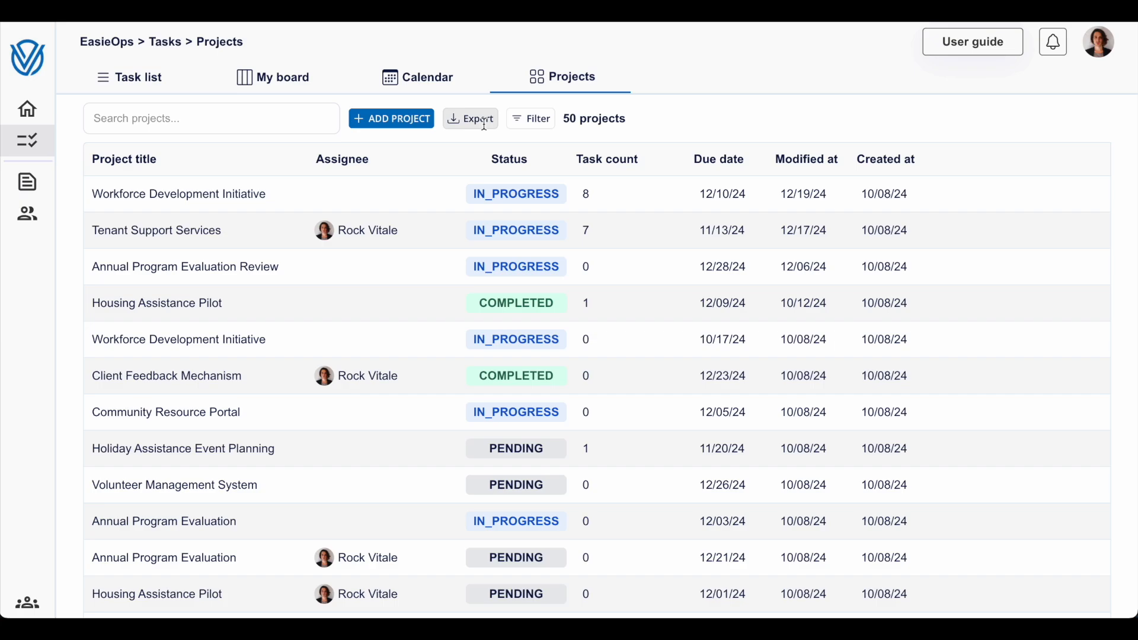
click(252, 86)
drag(476, 257, 231, 283)
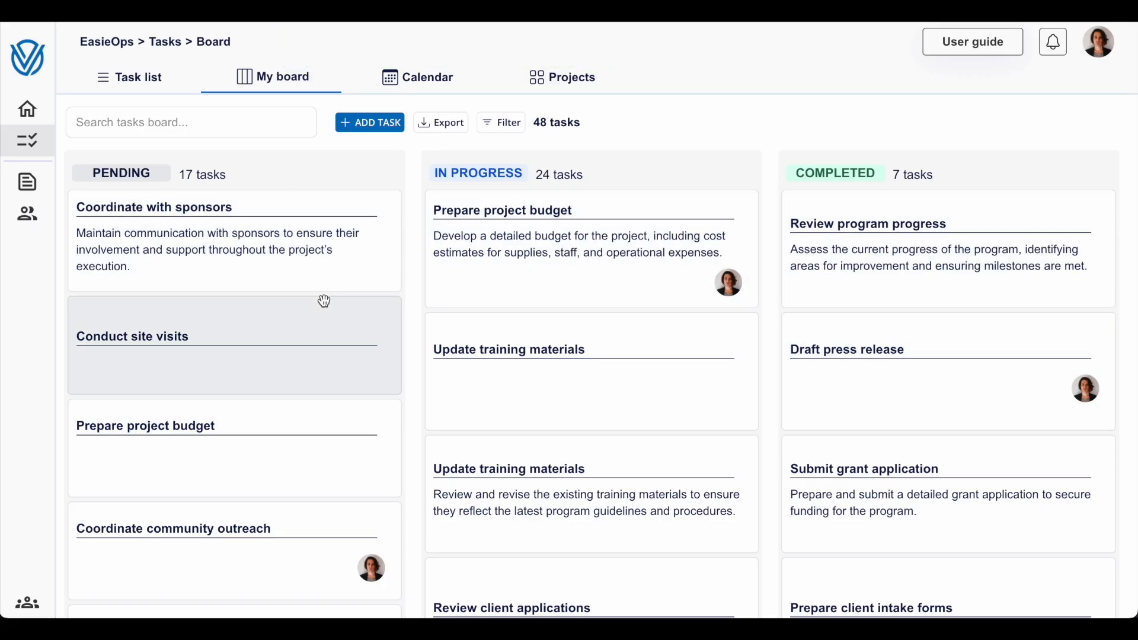
- Show the task calendar and view the blank task creation form, closing it without creating a task
click(405, 81)
click(373, 125)
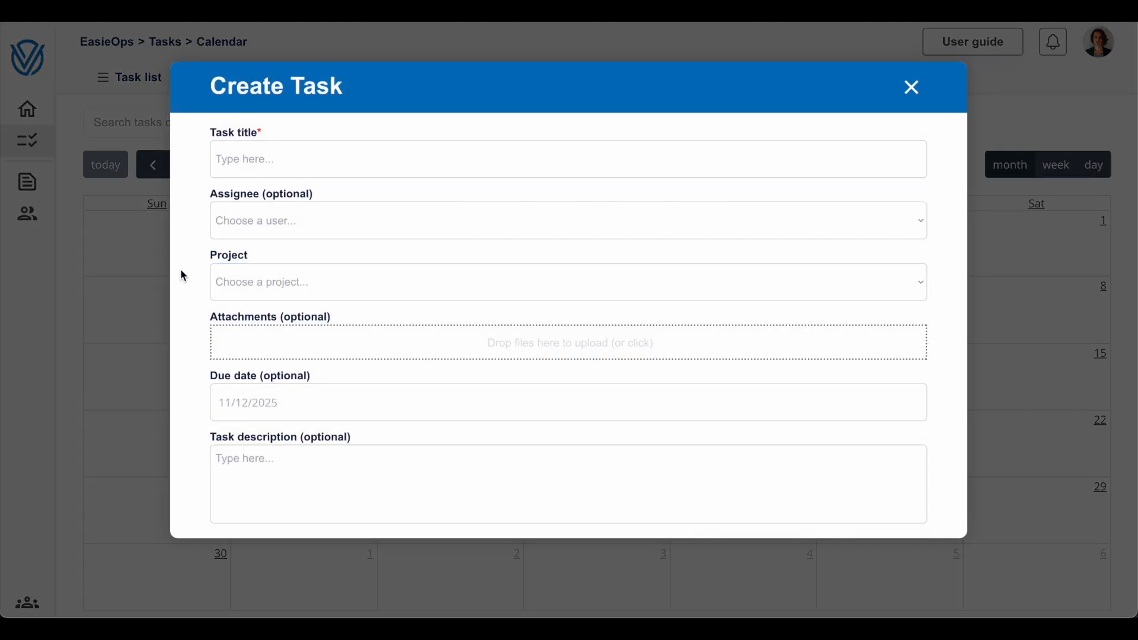
click(134, 267)
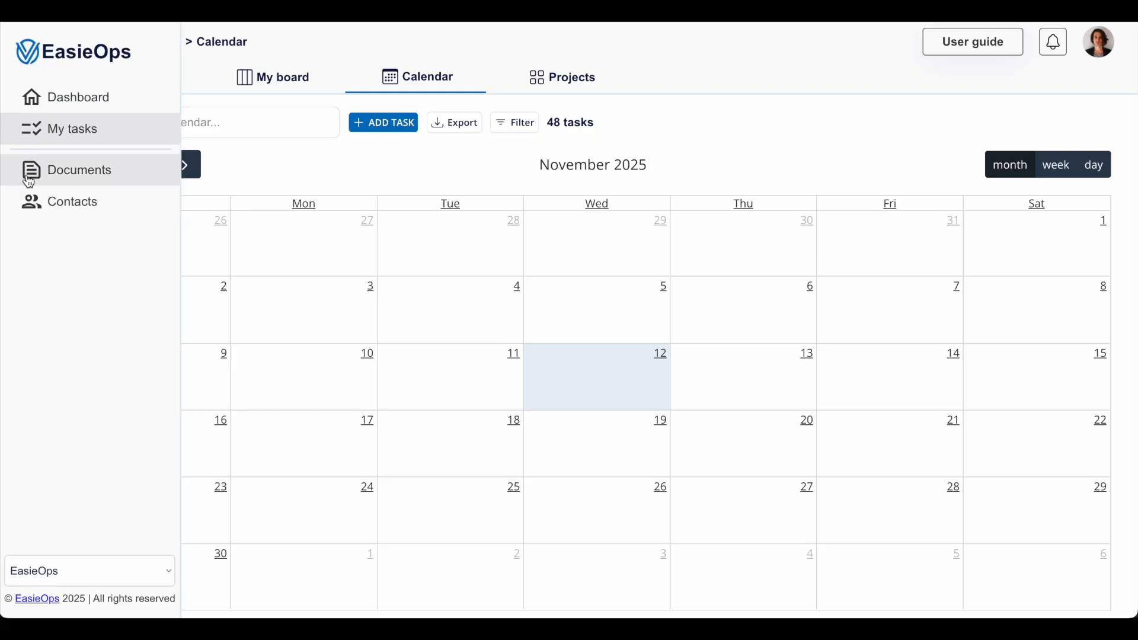
- Show the My Documents list and view the document upload form, closing it without uploading anything
click(29, 177)
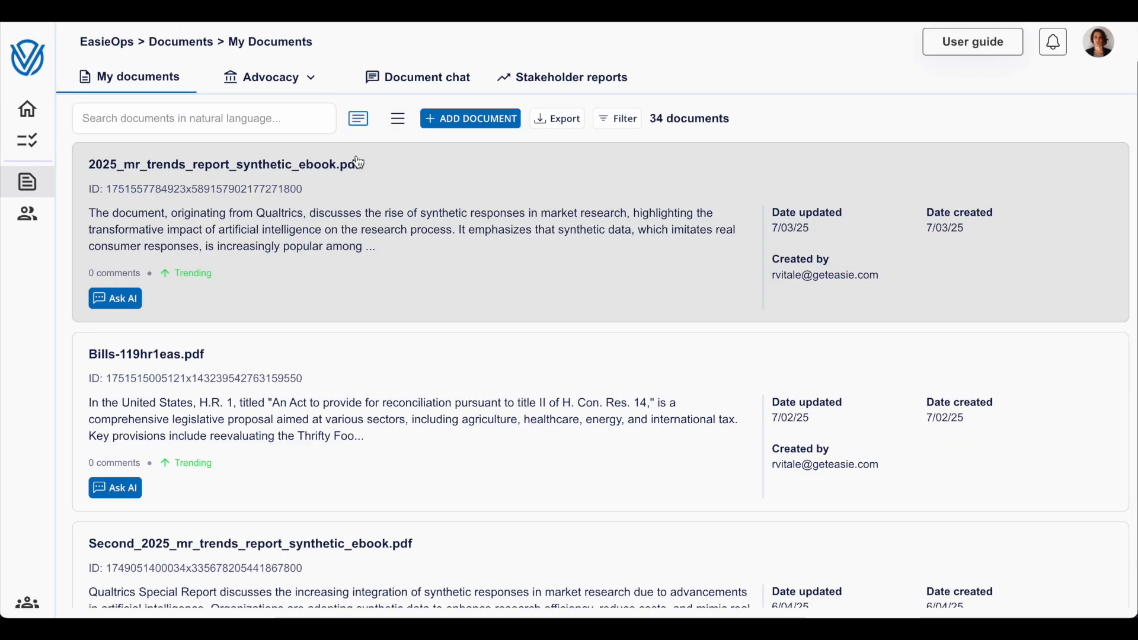
click(457, 121)
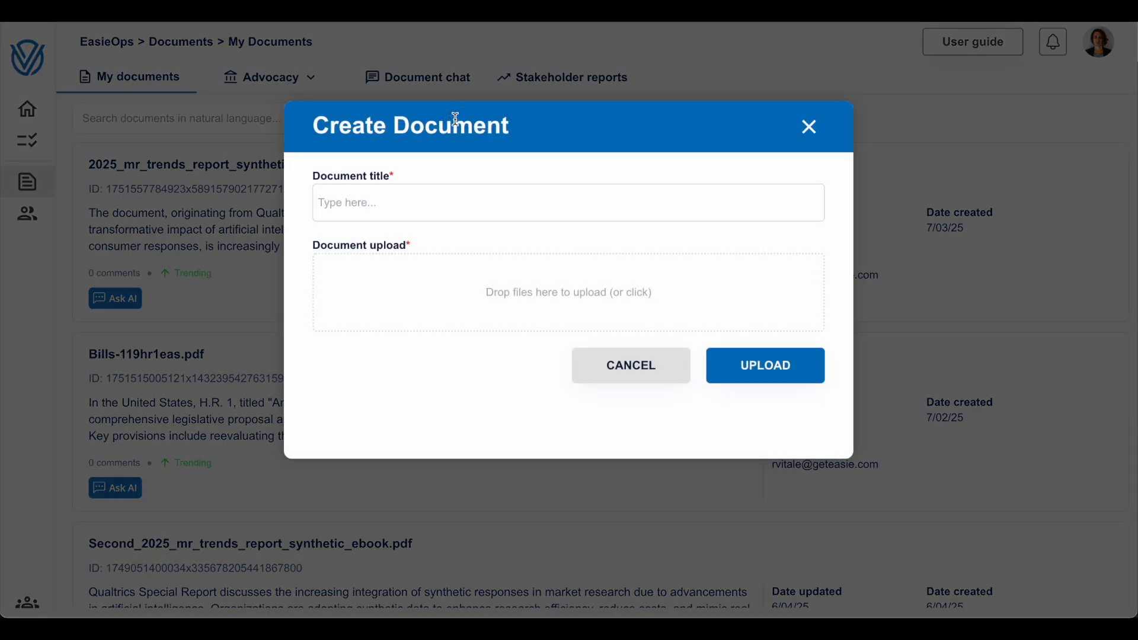
click(216, 205)
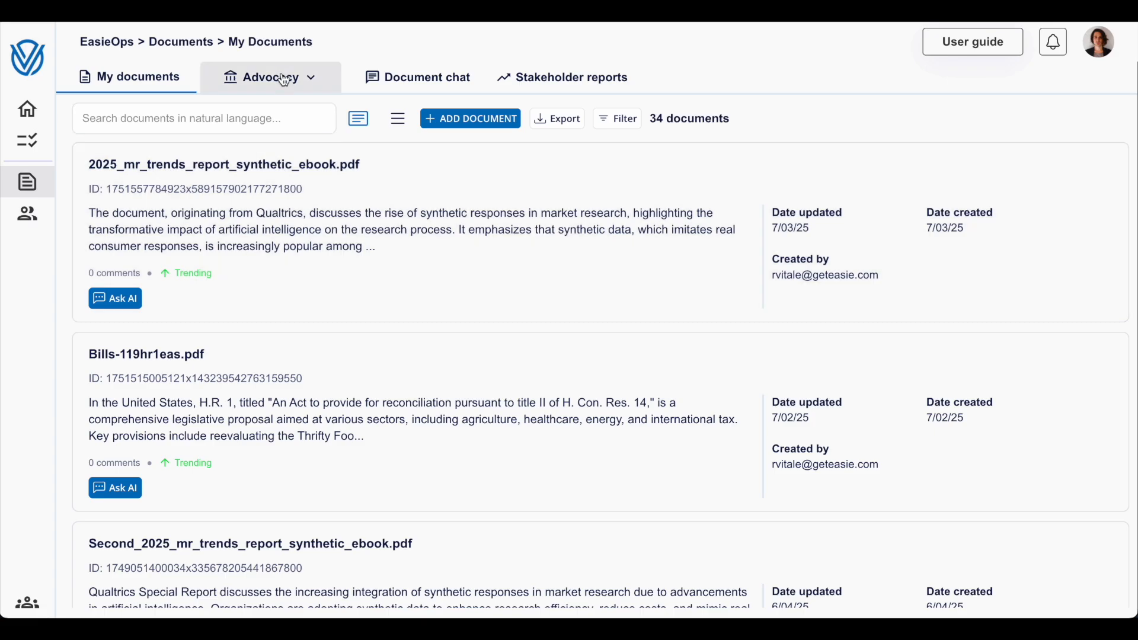
- Open the advocacy bills for Connecticut and examine the number of tracked bills
click(284, 81)
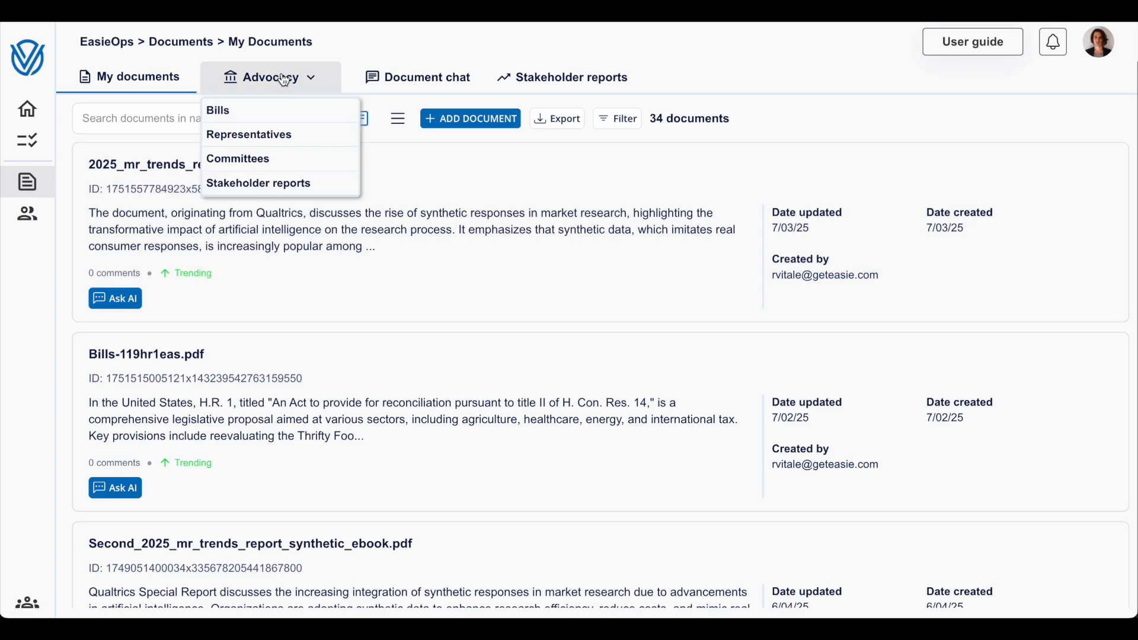
click(269, 109)
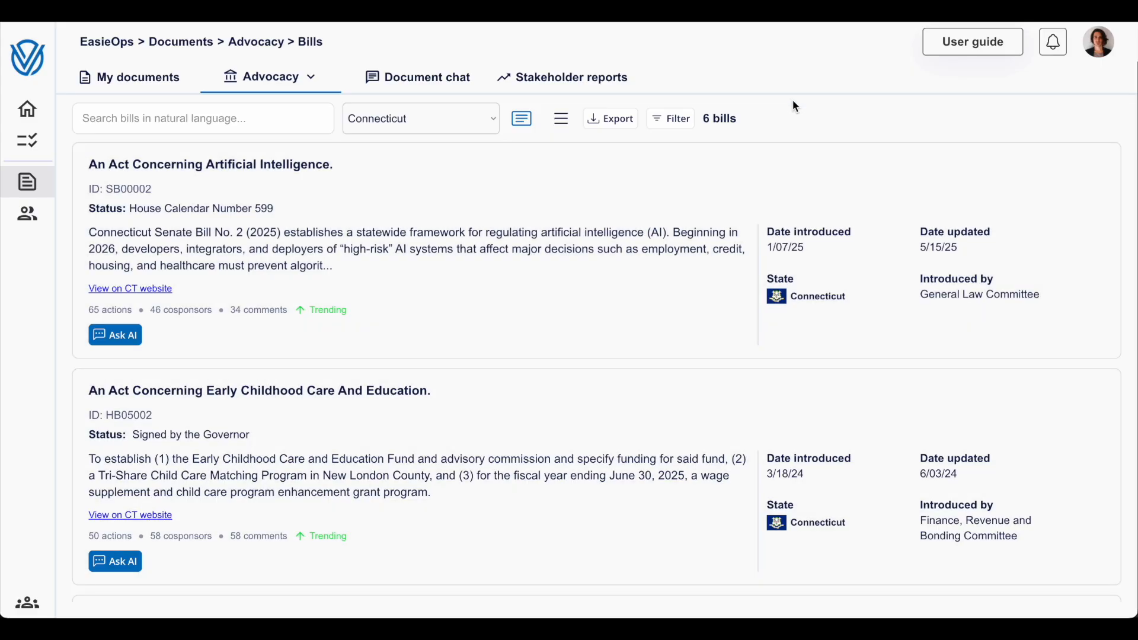
triple_click(722, 118)
click(721, 118)
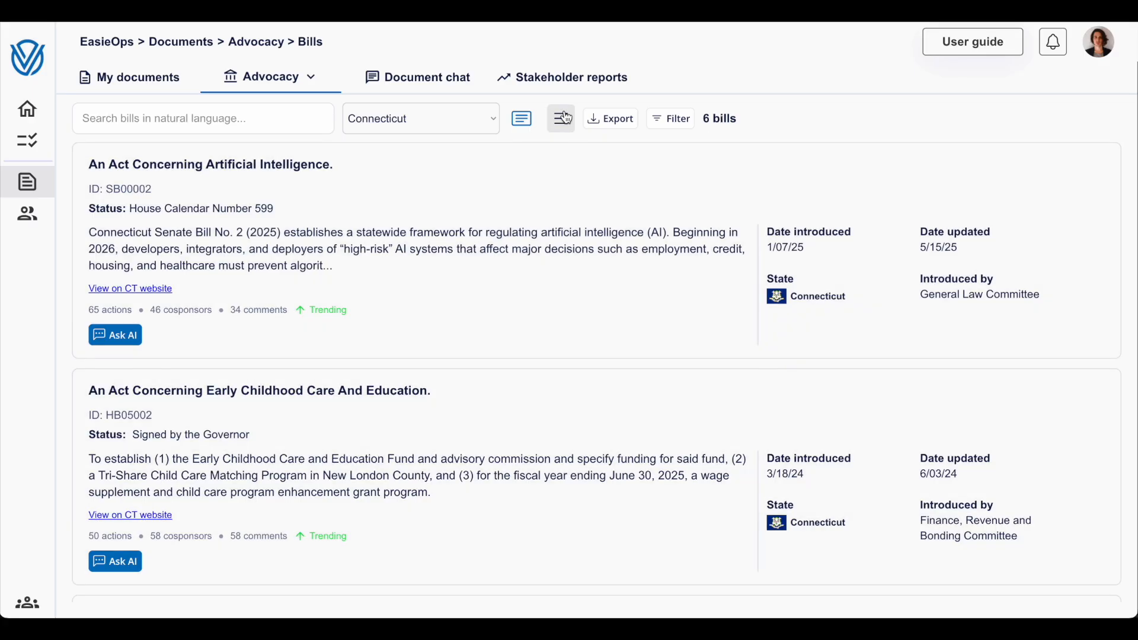
- Compare the table and card layouts of the bills list, finishing in the card layout
click(563, 118)
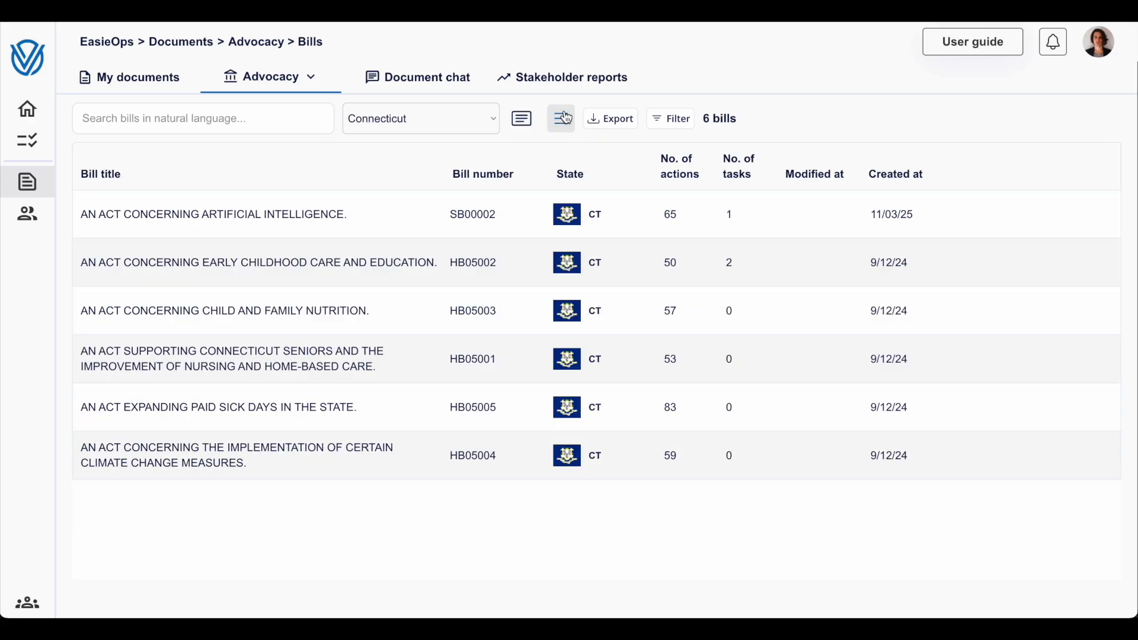
click(522, 118)
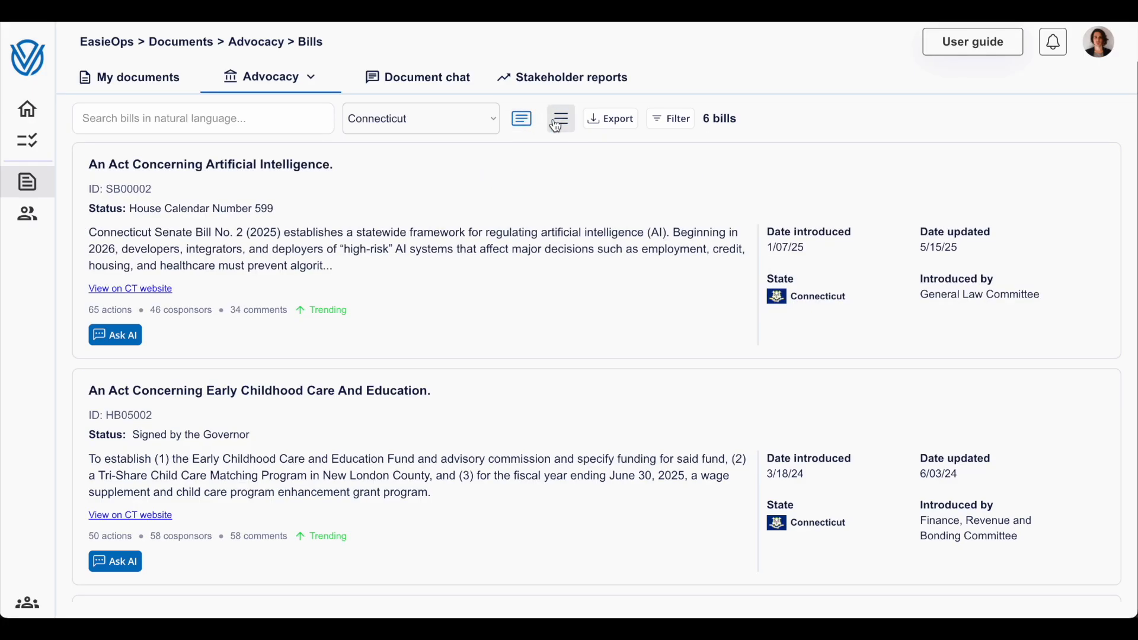
click(557, 125)
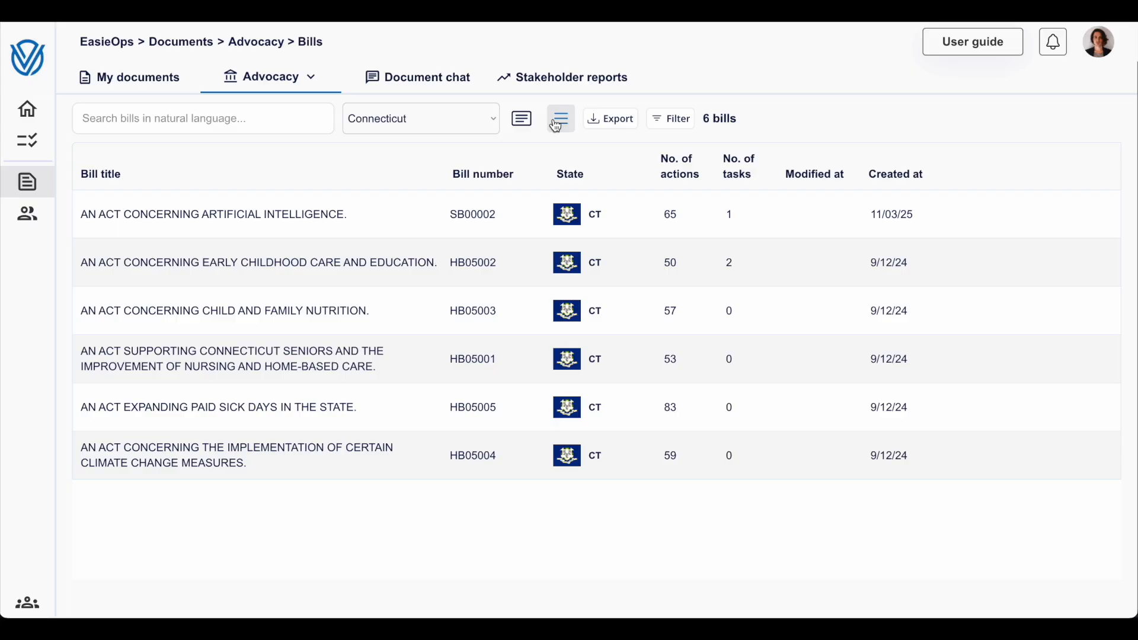
click(522, 119)
- Open bill SB00002 on artificial intelligence, read its summary and expand it to the full bill overview
click(486, 254)
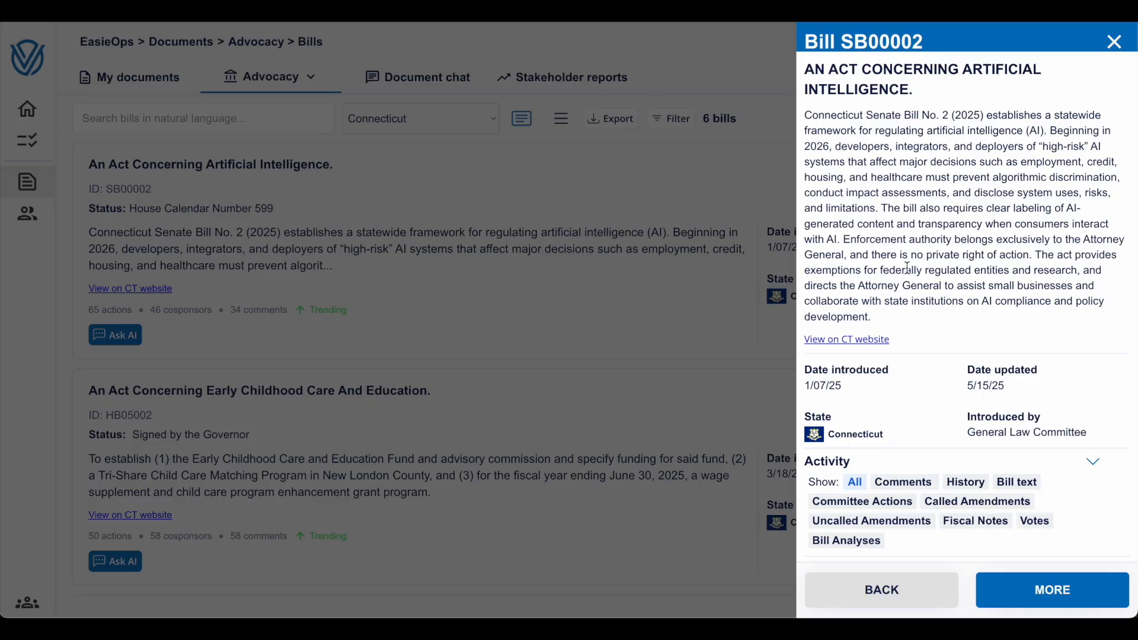
triple_click(928, 229)
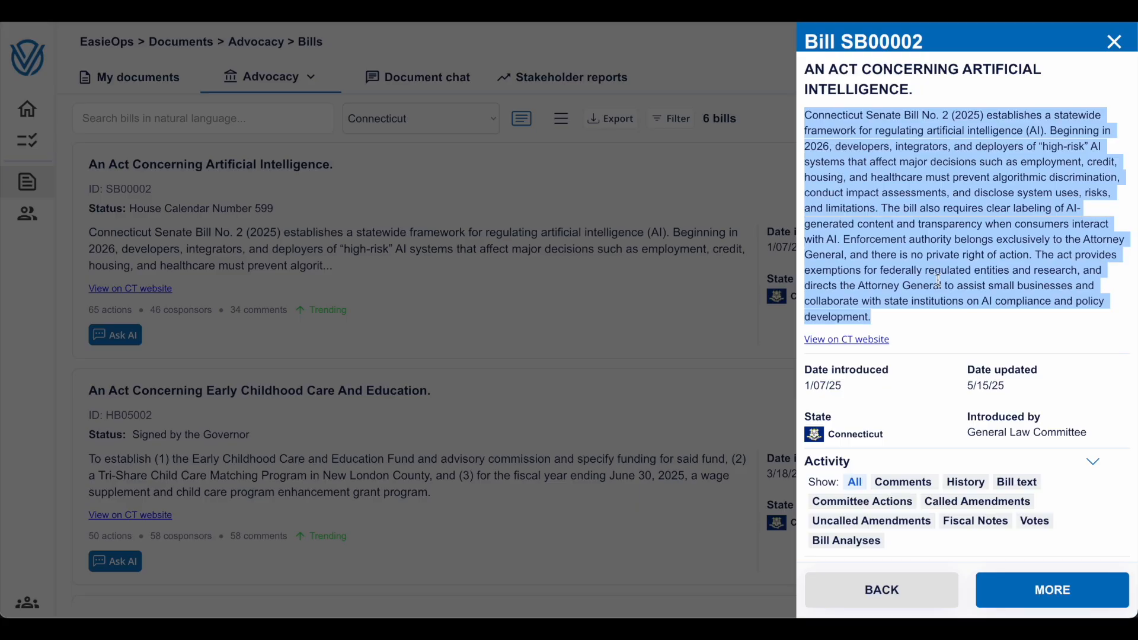
click(1021, 584)
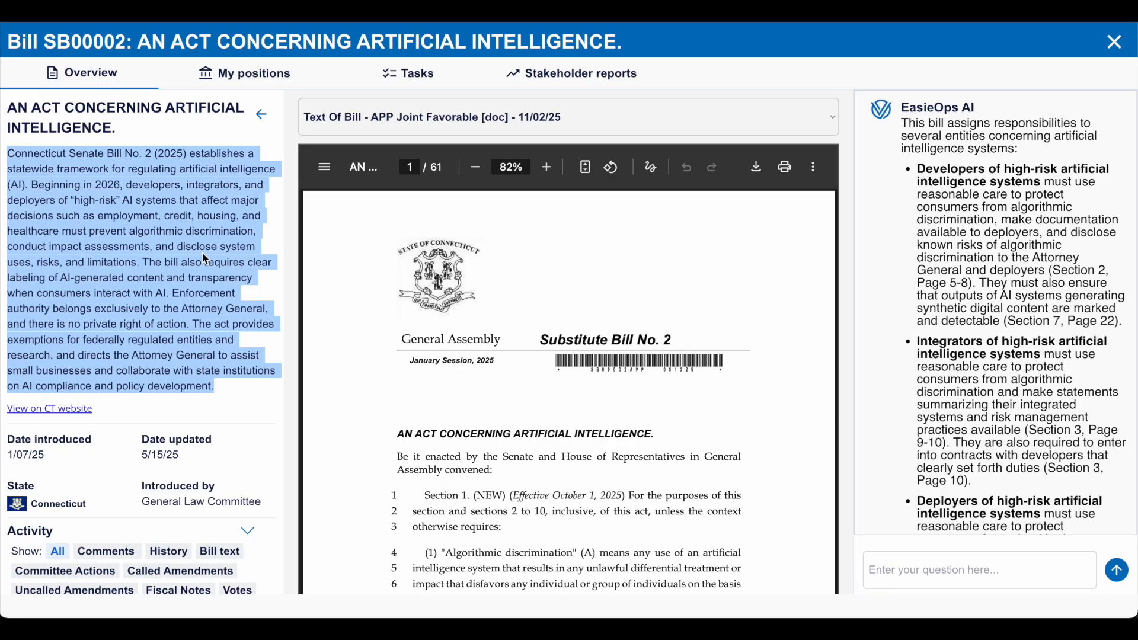
click(206, 259)
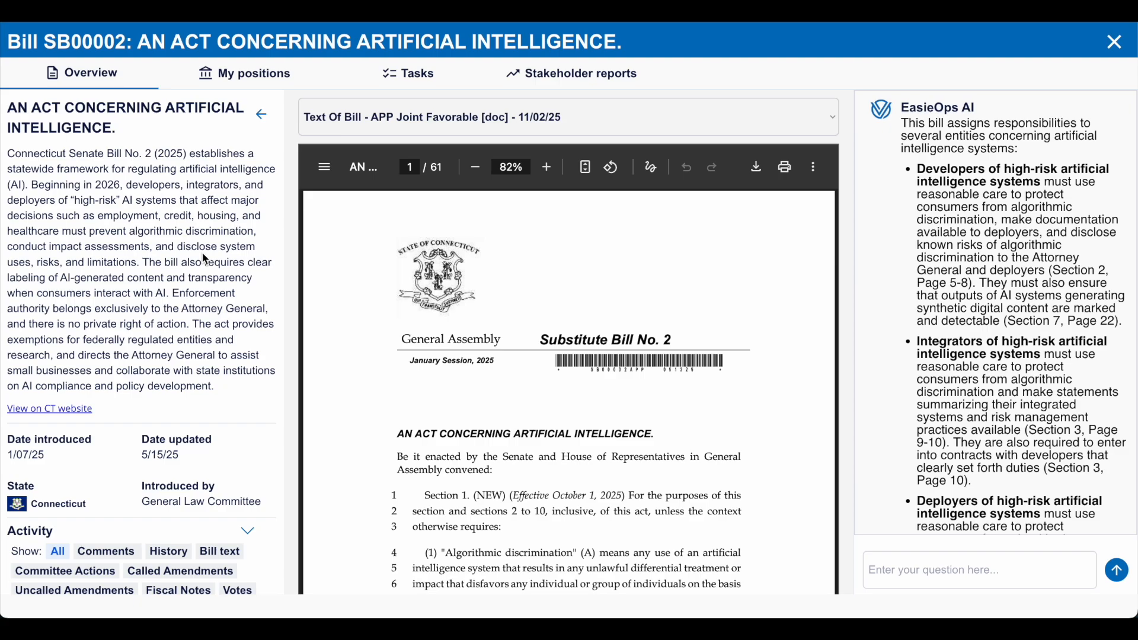
- Examine the activity of bill SB00002 filtered by History, Committee Actions and Called Amendments
scroll(206, 260, down, 7)
scroll(206, 259, up, 5)
scroll(206, 259, up, 3)
scroll(206, 259, down, 5)
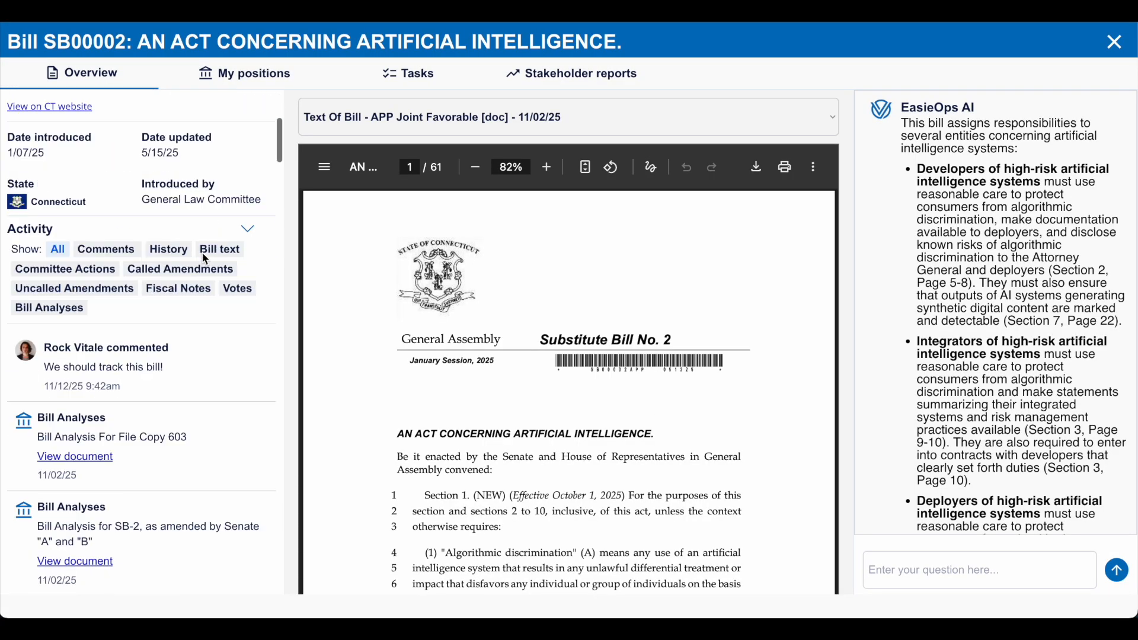
click(166, 167)
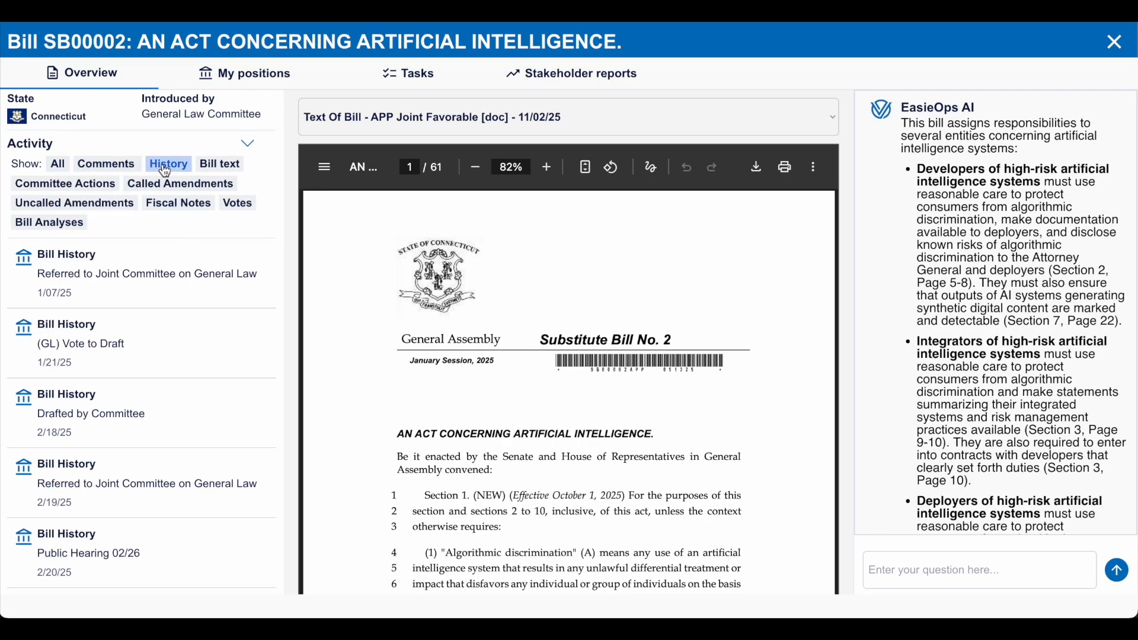
click(102, 189)
click(164, 194)
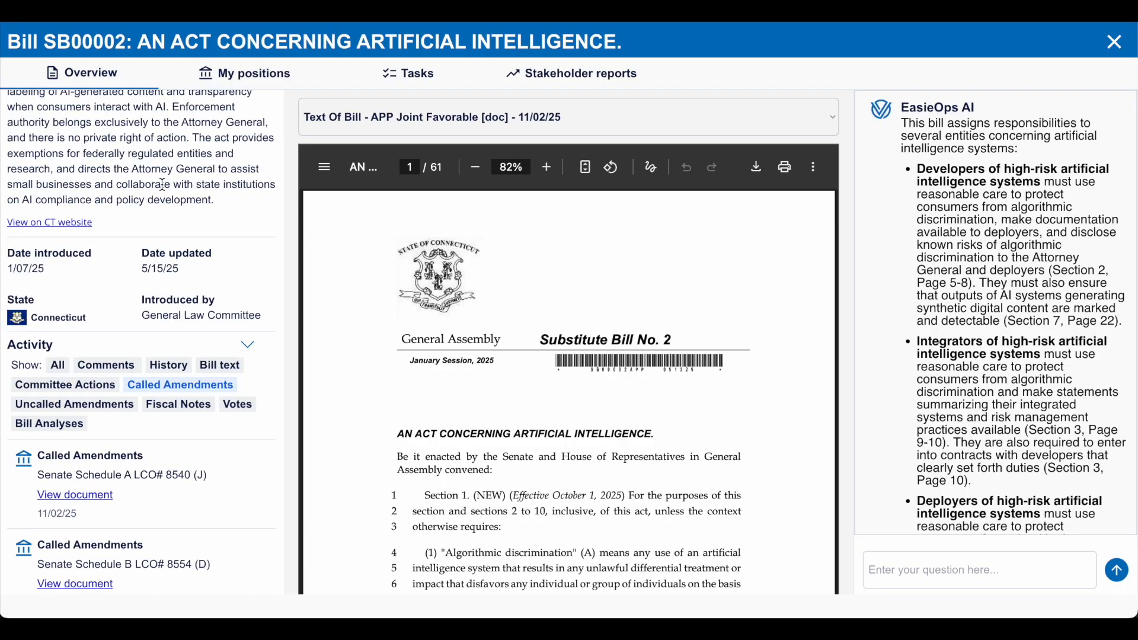
- Examine the bill's activity filtered by Bill text, and filter it by Votes to view the Senate Roll Call Vote 173 document
click(216, 364)
scroll(216, 365, down, 3)
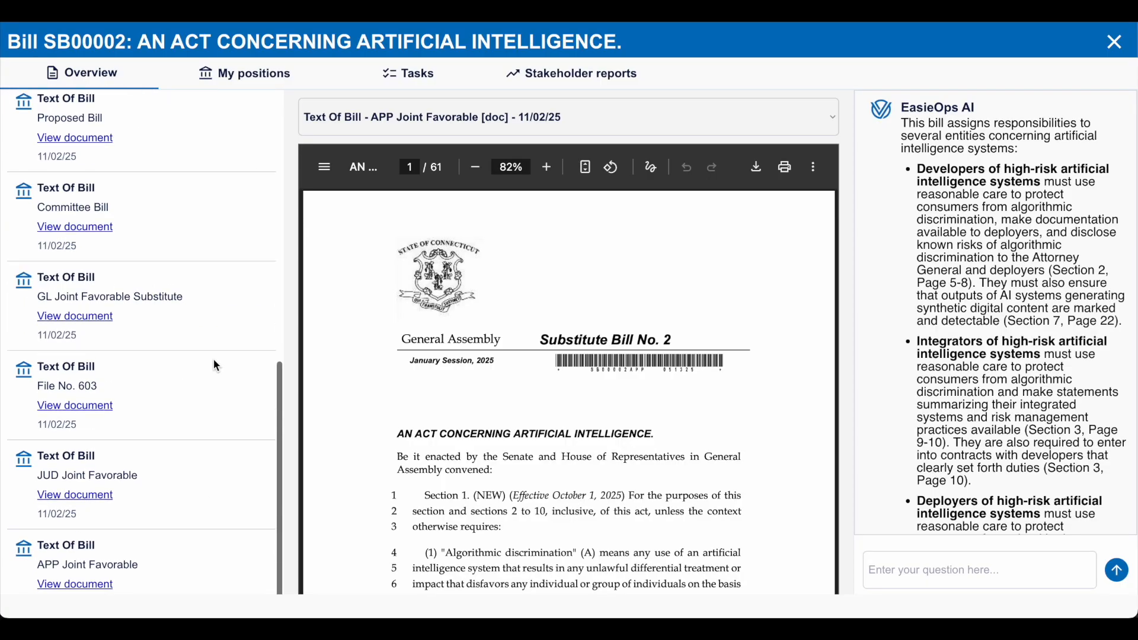
scroll(216, 365, up, 6)
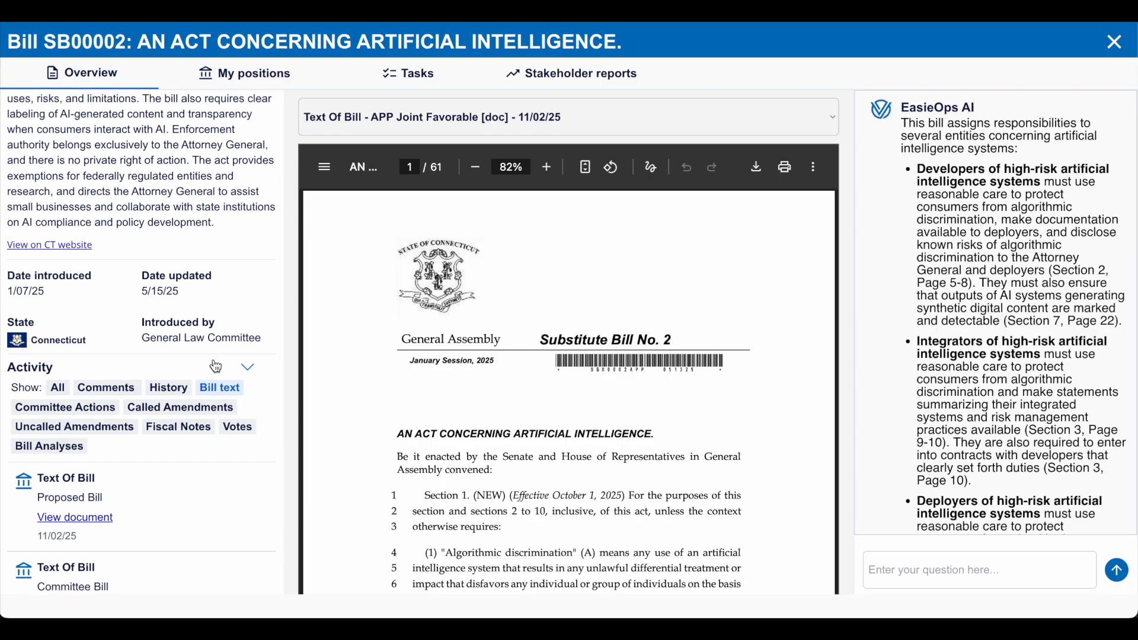
scroll(216, 365, down, 3)
click(237, 177)
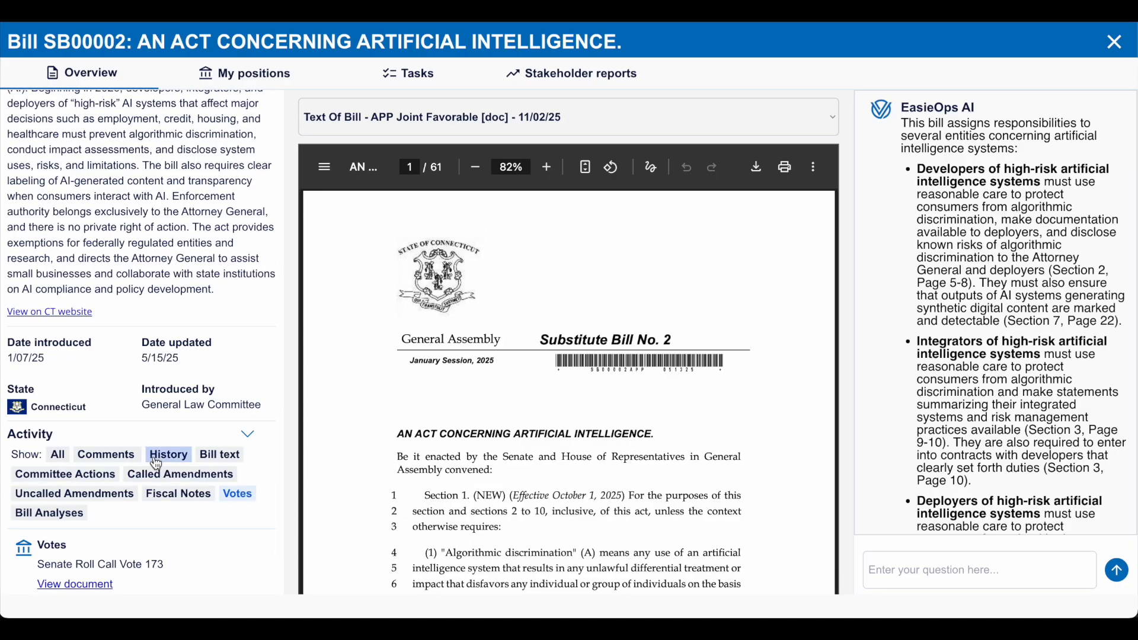
click(89, 587)
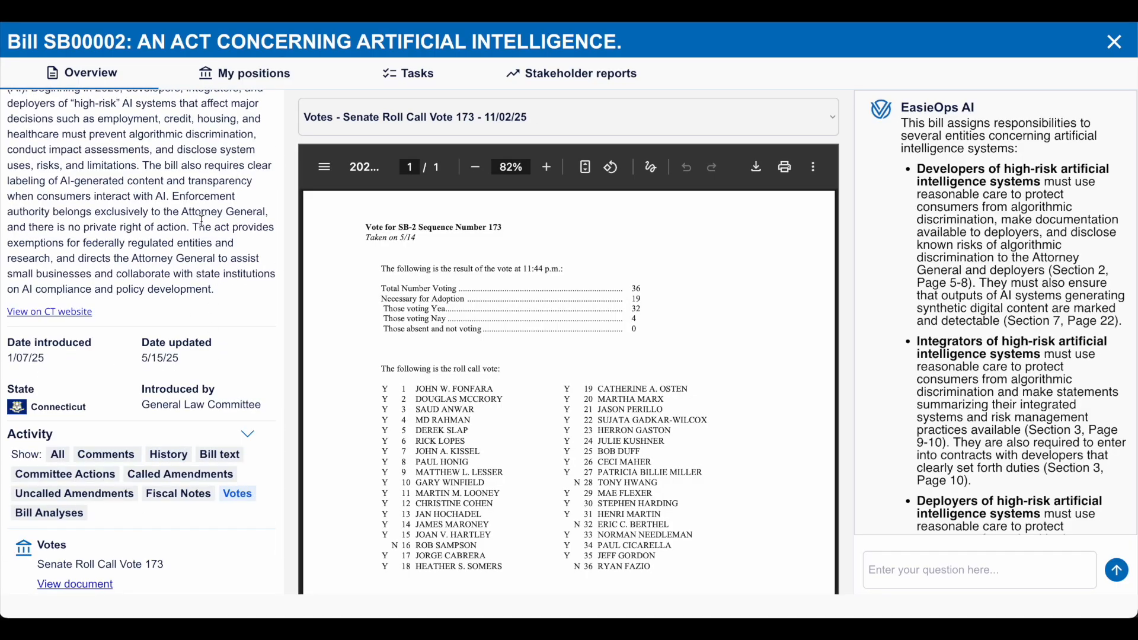
- Reopen the APP Joint Favorable bill text and view the bill's page on the Connecticut General Assembly website, returning to the overview
click(220, 455)
scroll(197, 466, down, 7)
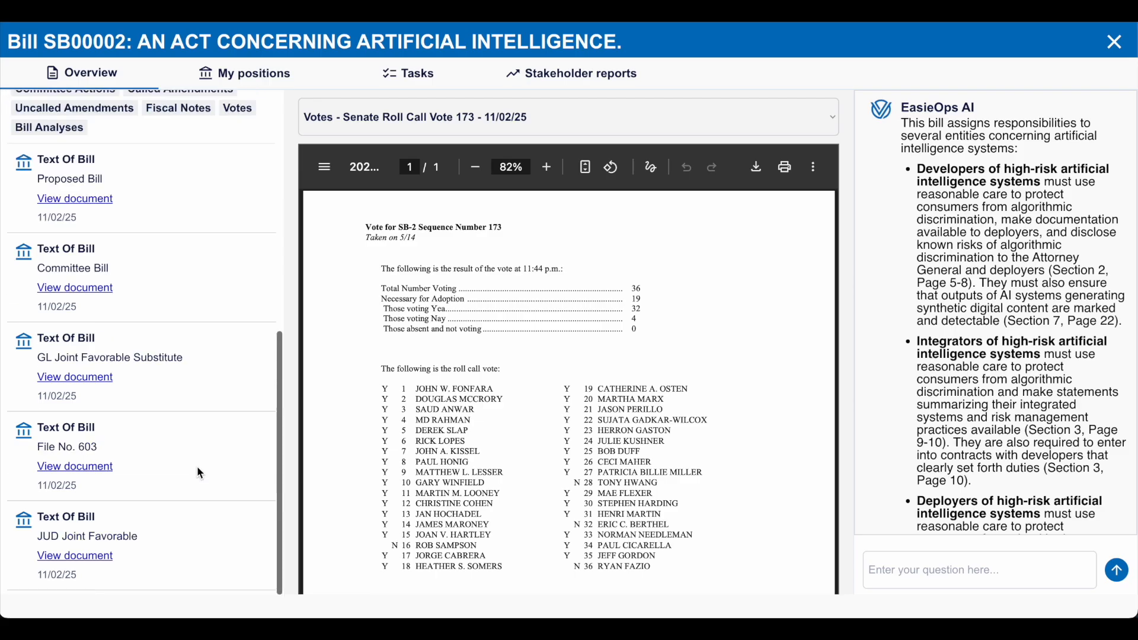
click(81, 588)
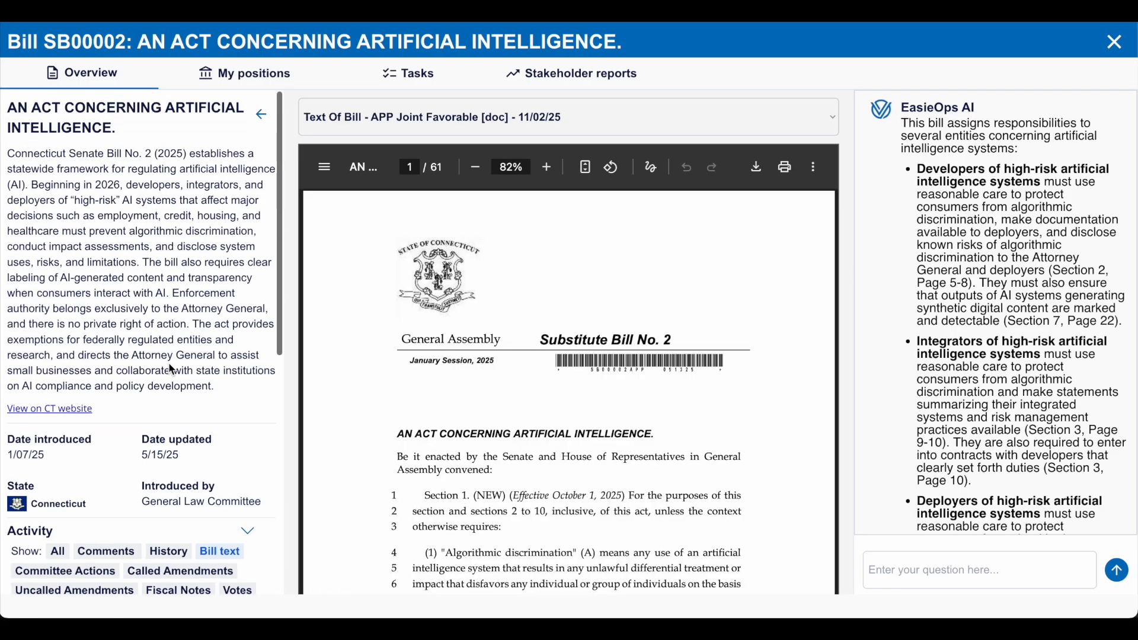
click(65, 410)
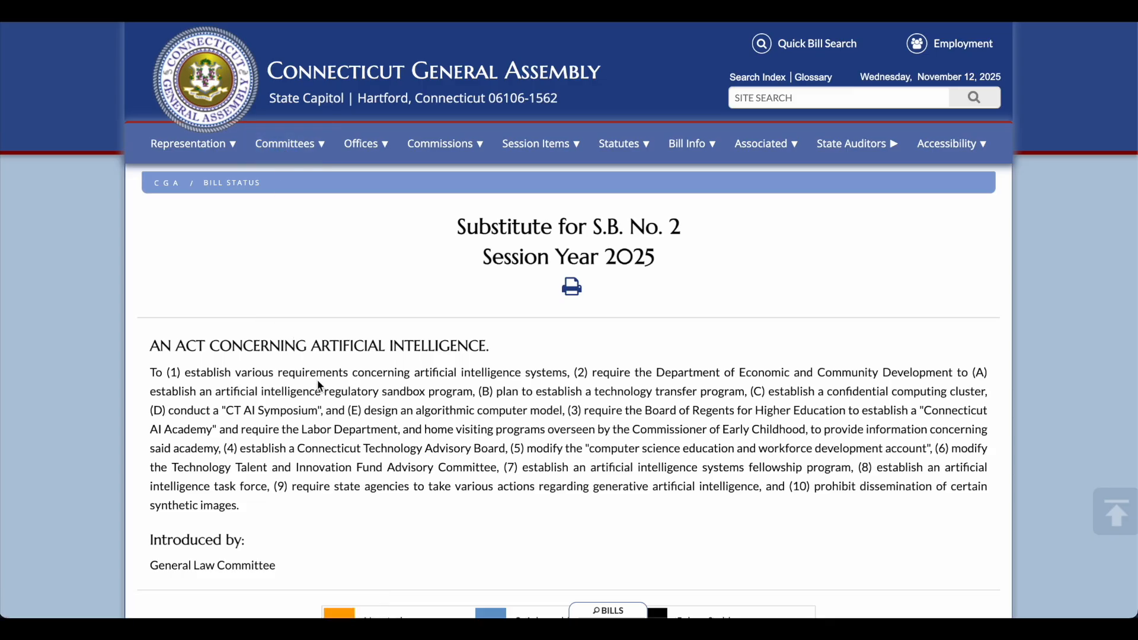
click(110, 12)
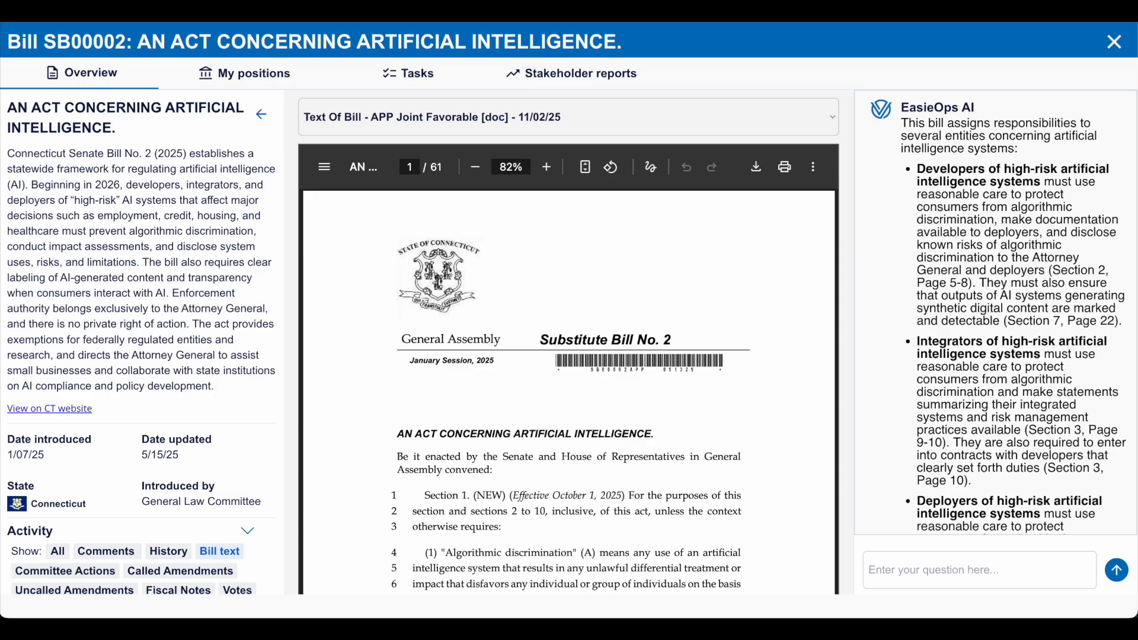
- Filter the bill's activity by Comments and save the comment "Let's check this bill out further!"
scroll(131, 326, down, 4)
click(130, 326)
scroll(130, 328, down, 1)
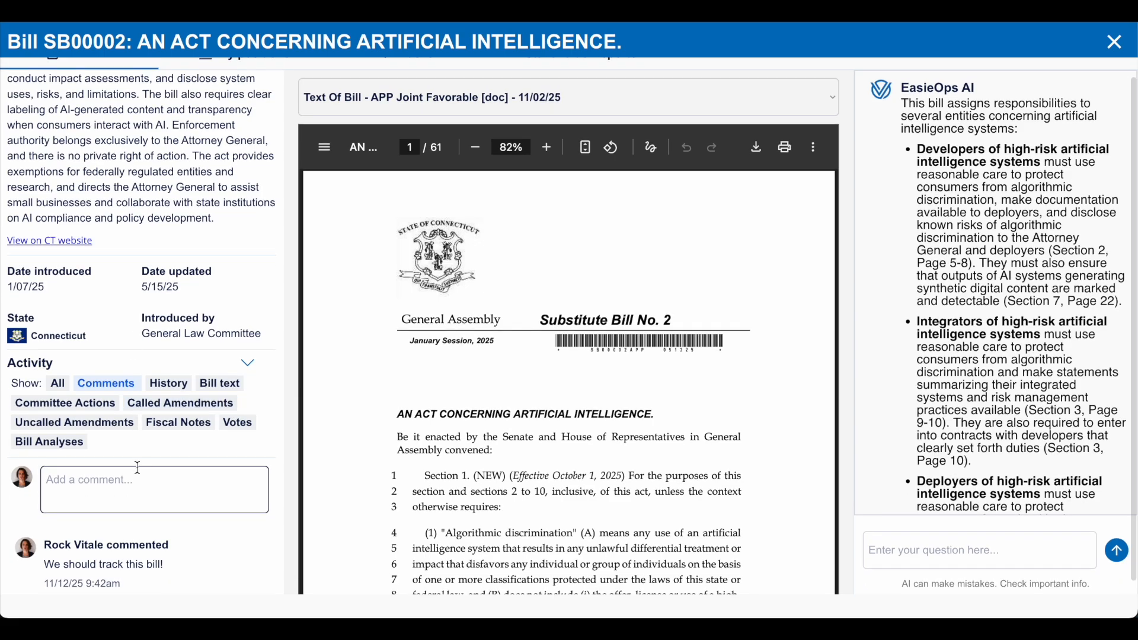
click(131, 482)
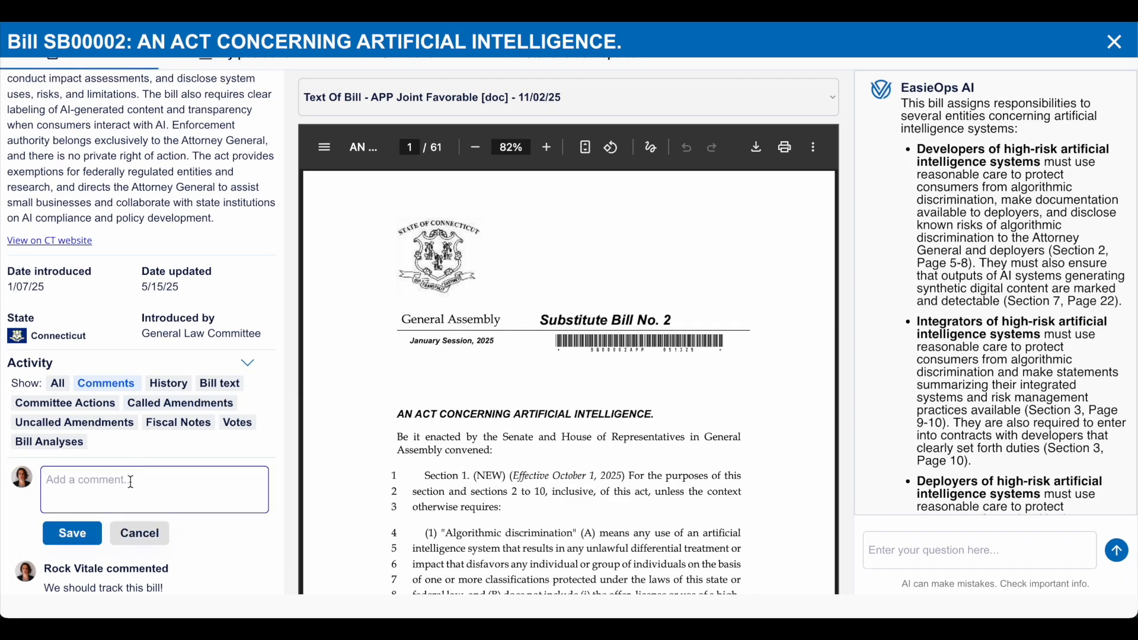
text(Let's check this bill out further!)
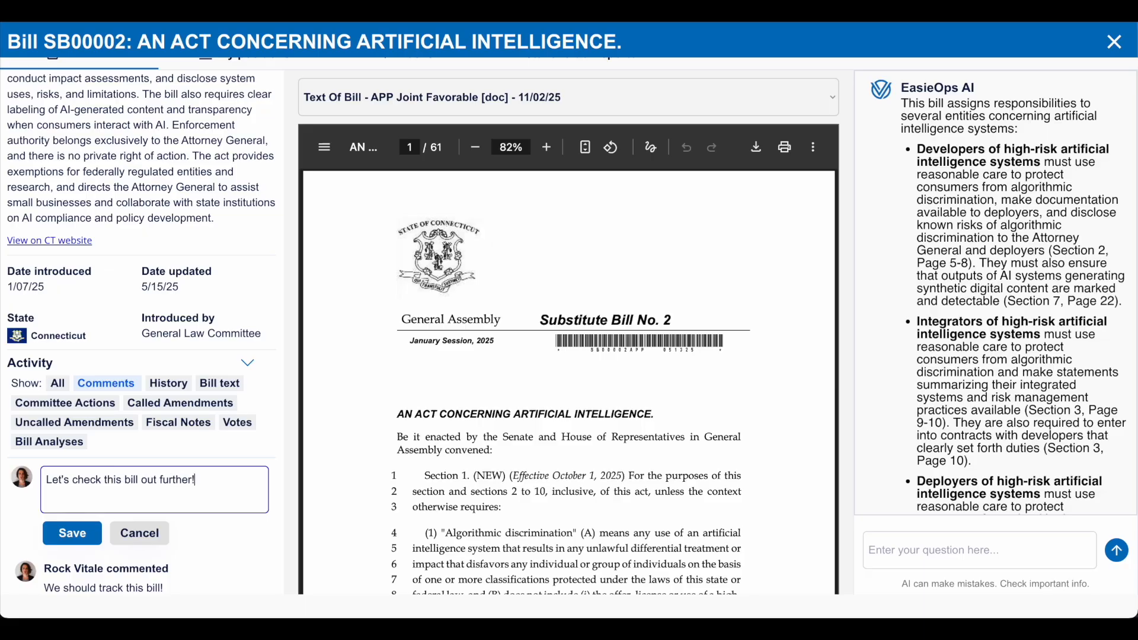
click(90, 534)
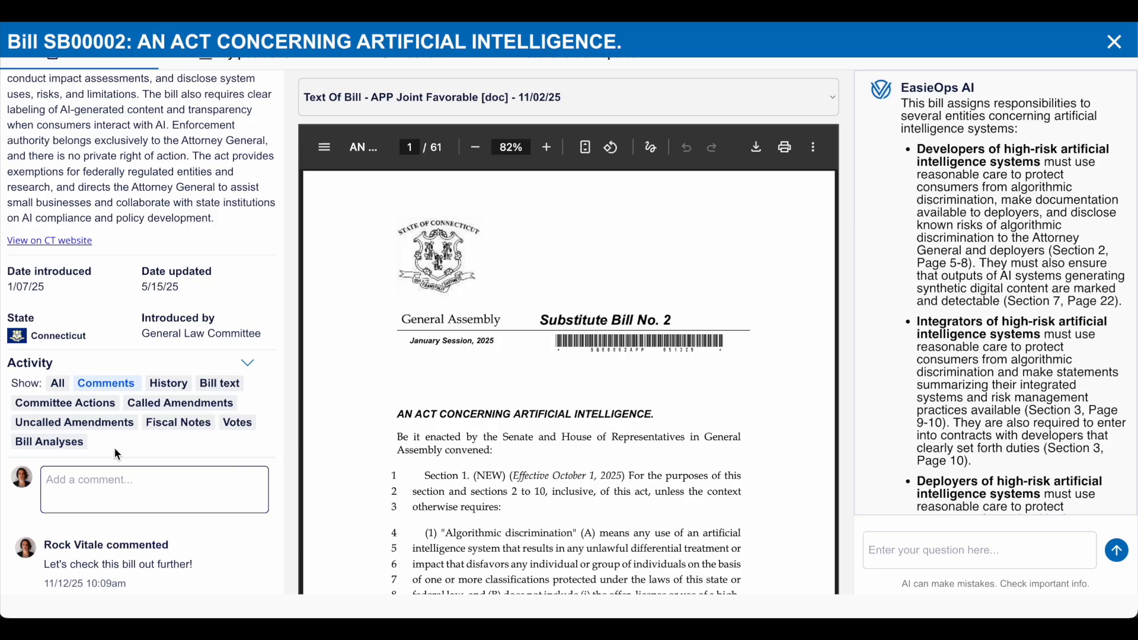
- View the details of the bill's task "Create action alert for SB2" and return to the bill overview
scroll(139, 415, up, 3)
click(381, 89)
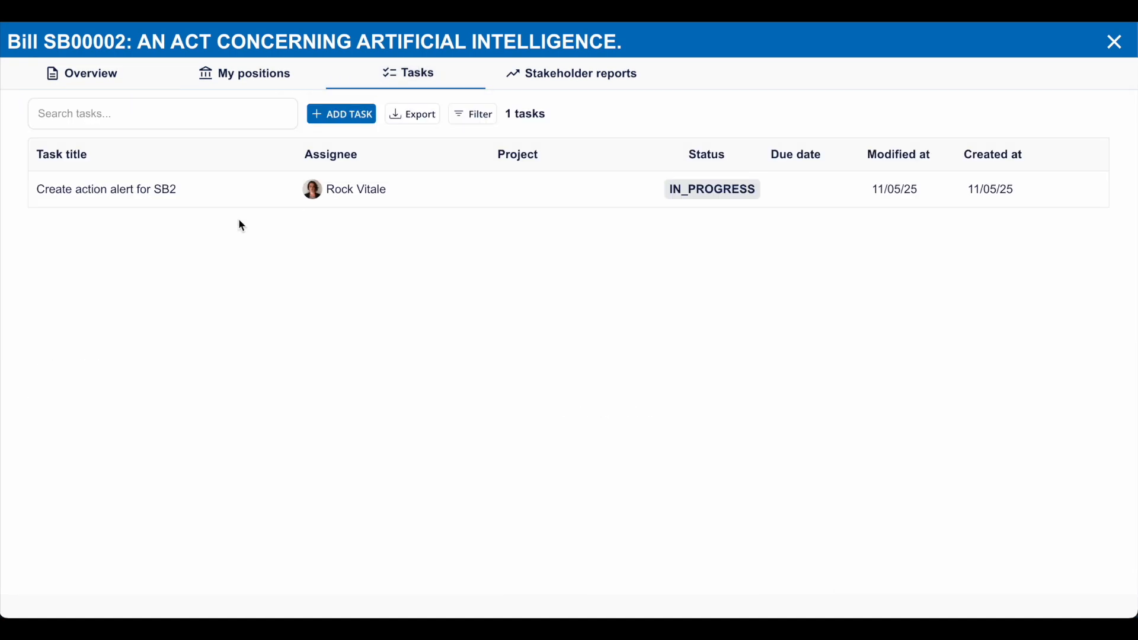
click(217, 201)
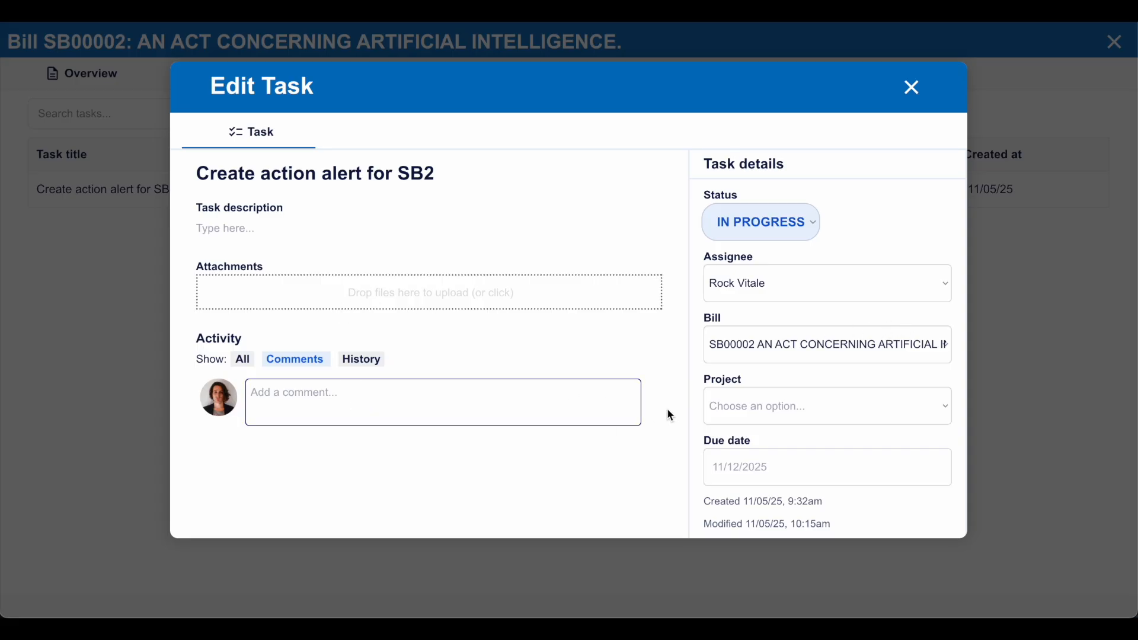
click(98, 259)
click(116, 74)
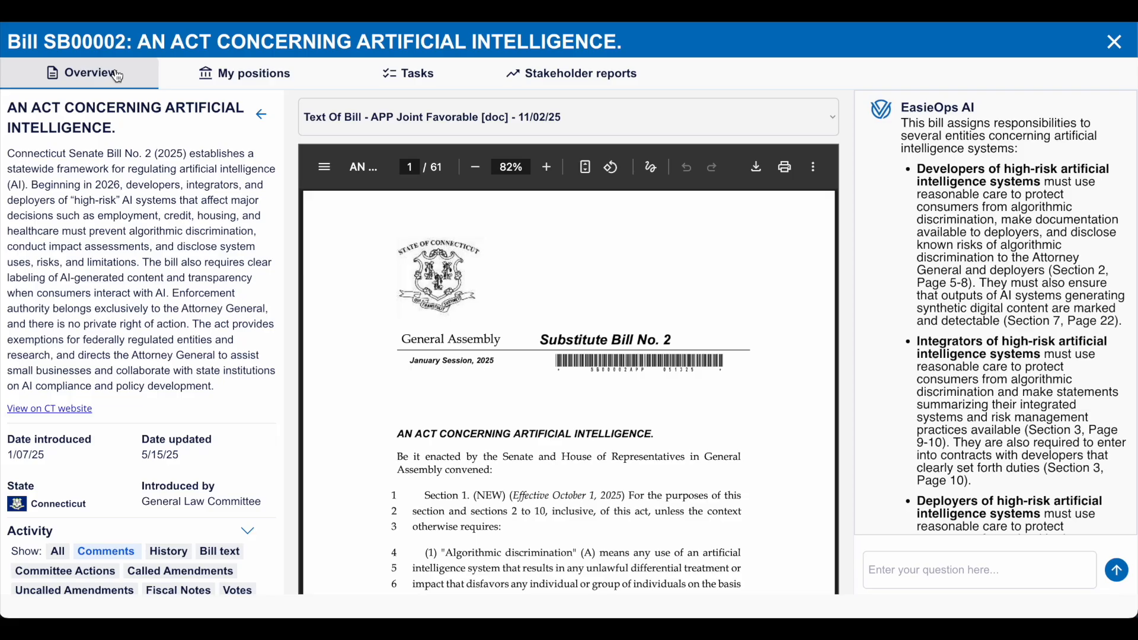
- Ask EasieOps AI "Who is affected by this bill?"
scroll(1031, 302, down, 10)
click(958, 573)
text(Who is affected by this bill)
key(Return)
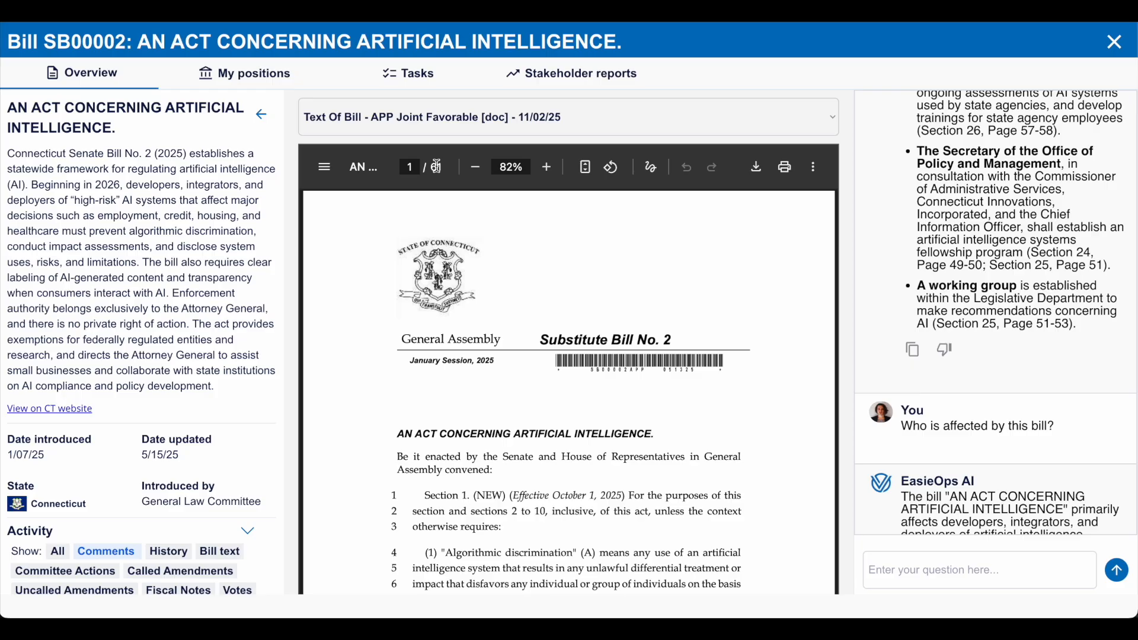
- Copy the AI answer on who is affected and look at the task form created from it, closing it without saving
scroll(954, 236, down, 15)
scroll(956, 236, down, 15)
click(913, 462)
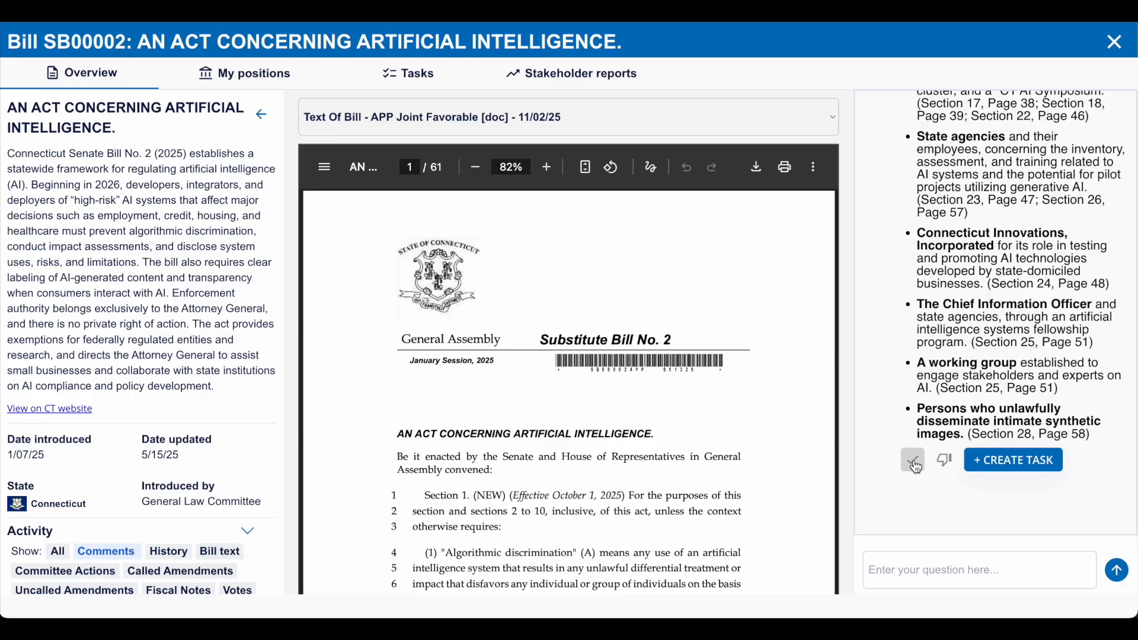
click(998, 453)
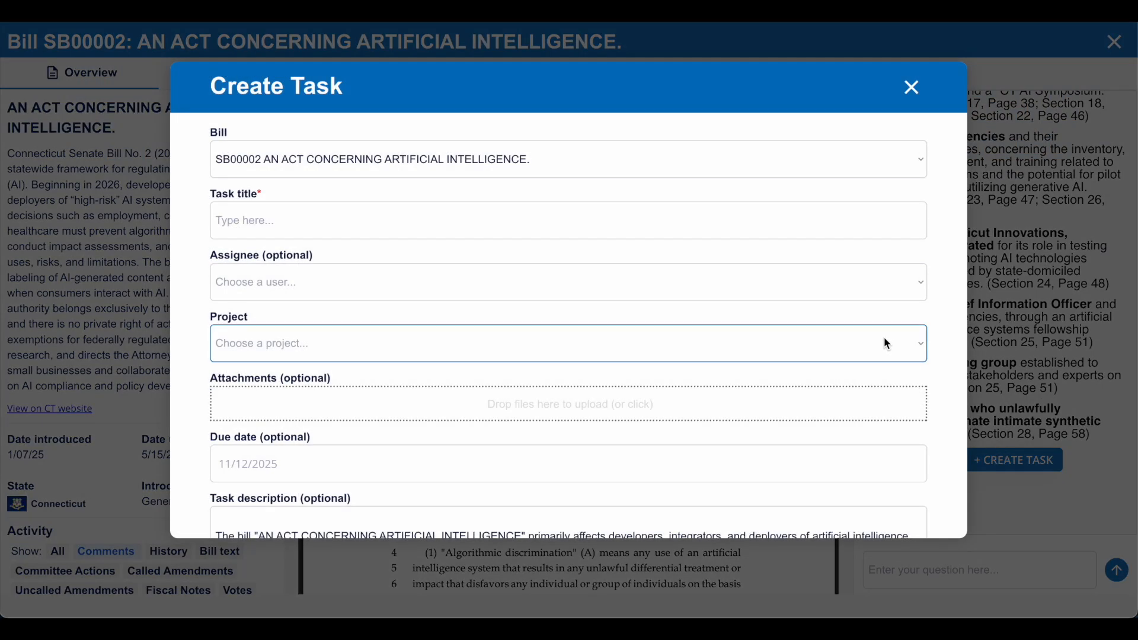
click(999, 333)
- Read through the AI answer, examining the affected parties and the section and page cited for each
scroll(999, 332, up, 3)
scroll(1000, 333, up, 8)
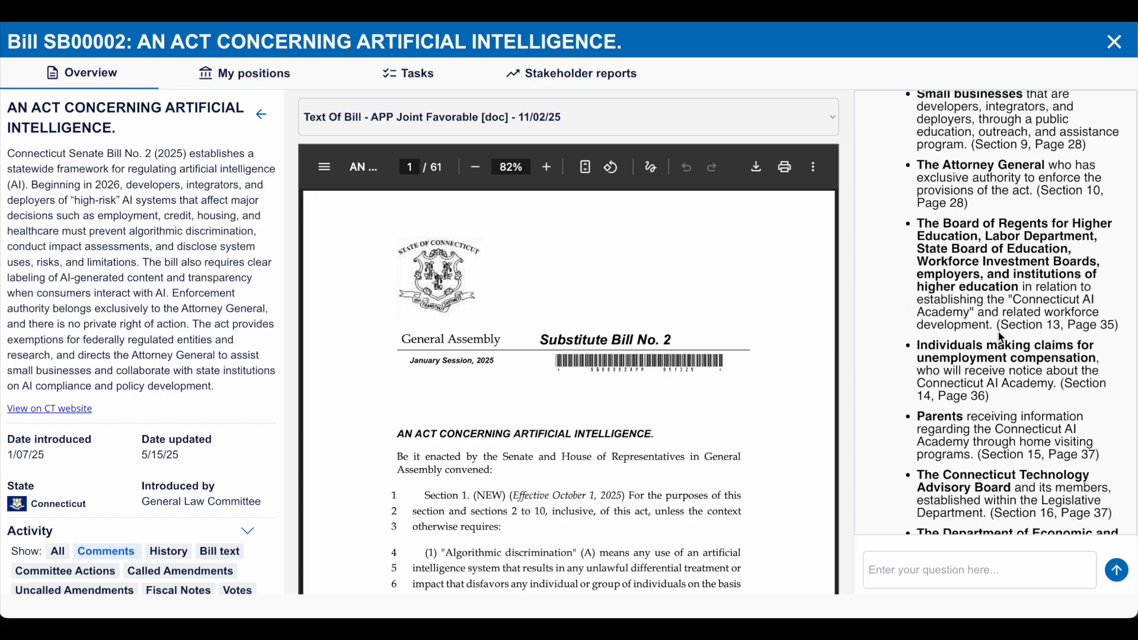
scroll(1002, 337, up, 5)
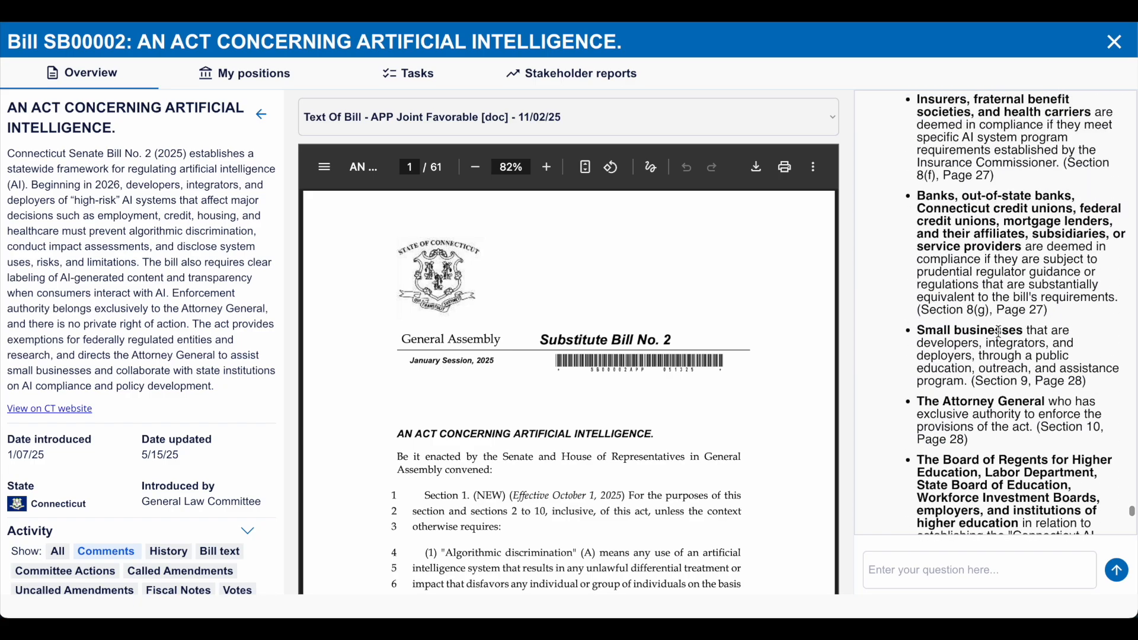
scroll(1002, 335, up, 4)
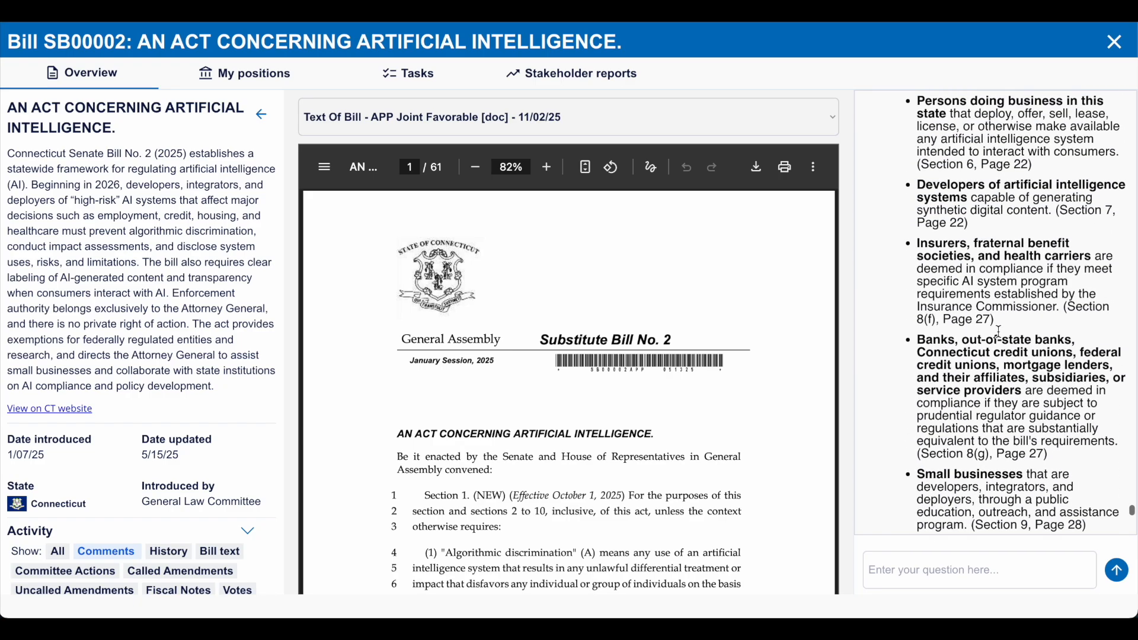
scroll(1000, 333, up, 1)
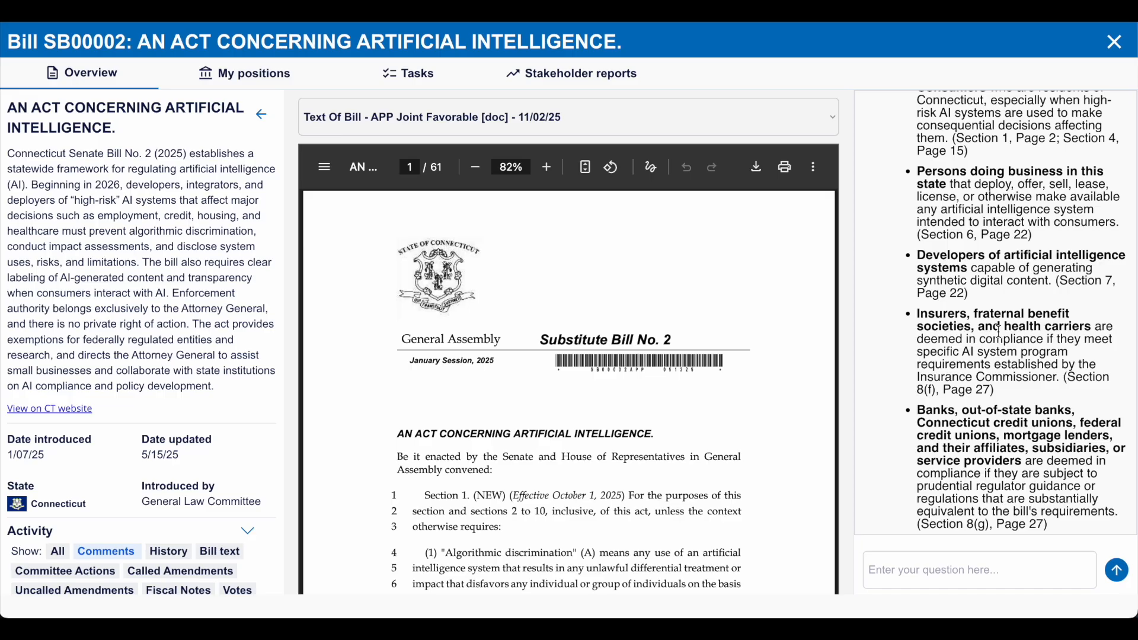
scroll(1000, 332, up, 12)
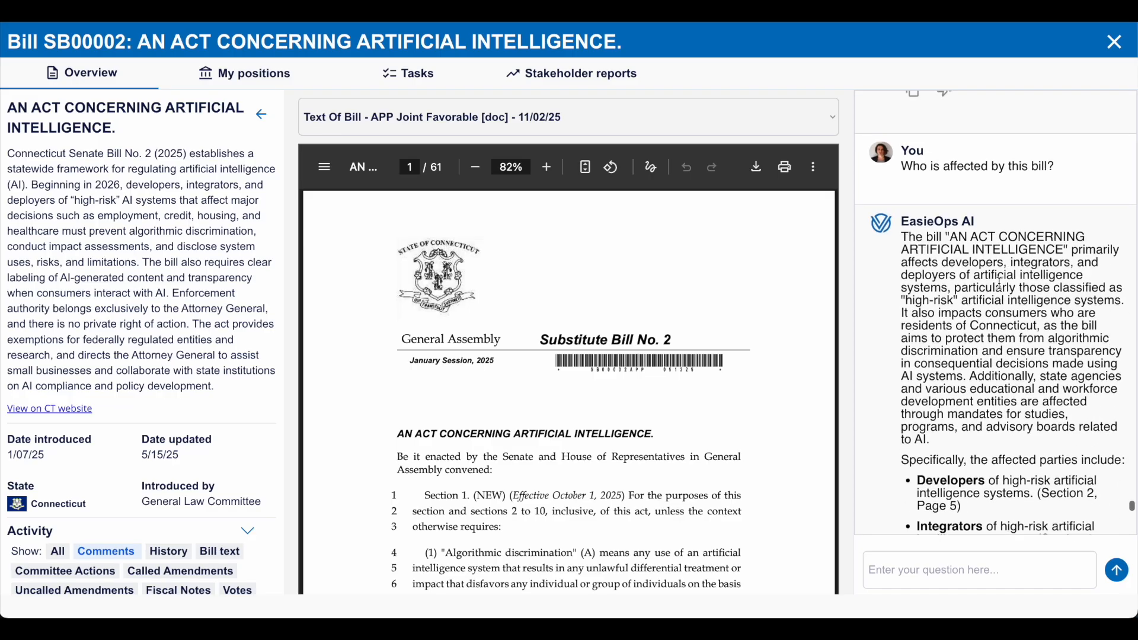
scroll(1043, 359, down, 4)
scroll(1011, 372, down, 4)
scroll(1010, 373, down, 15)
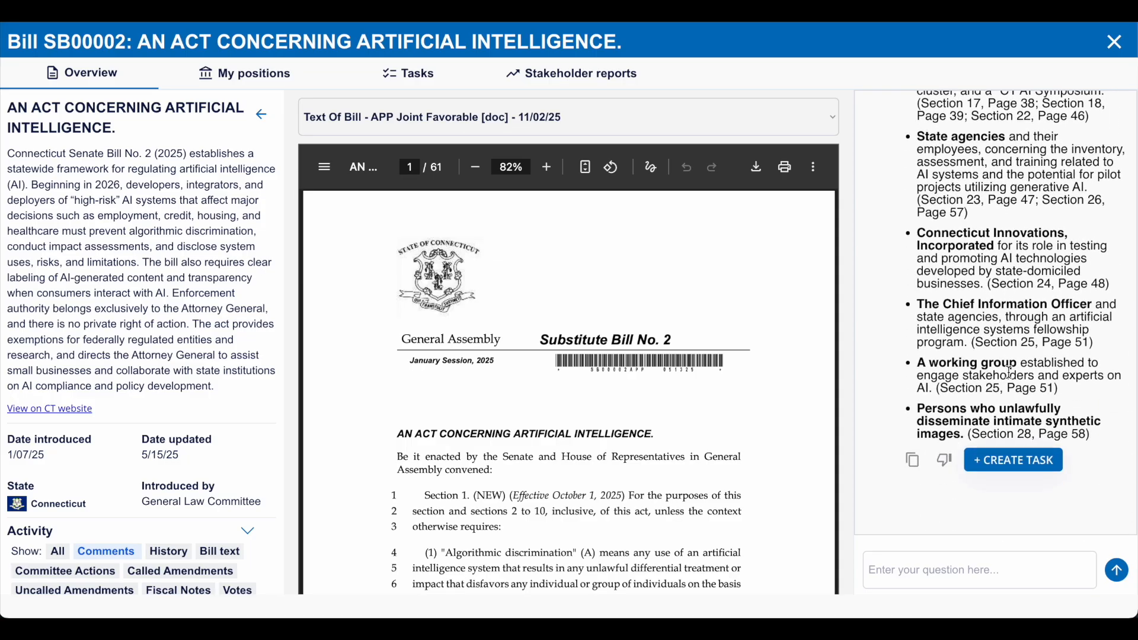
scroll(1012, 373, up, 1)
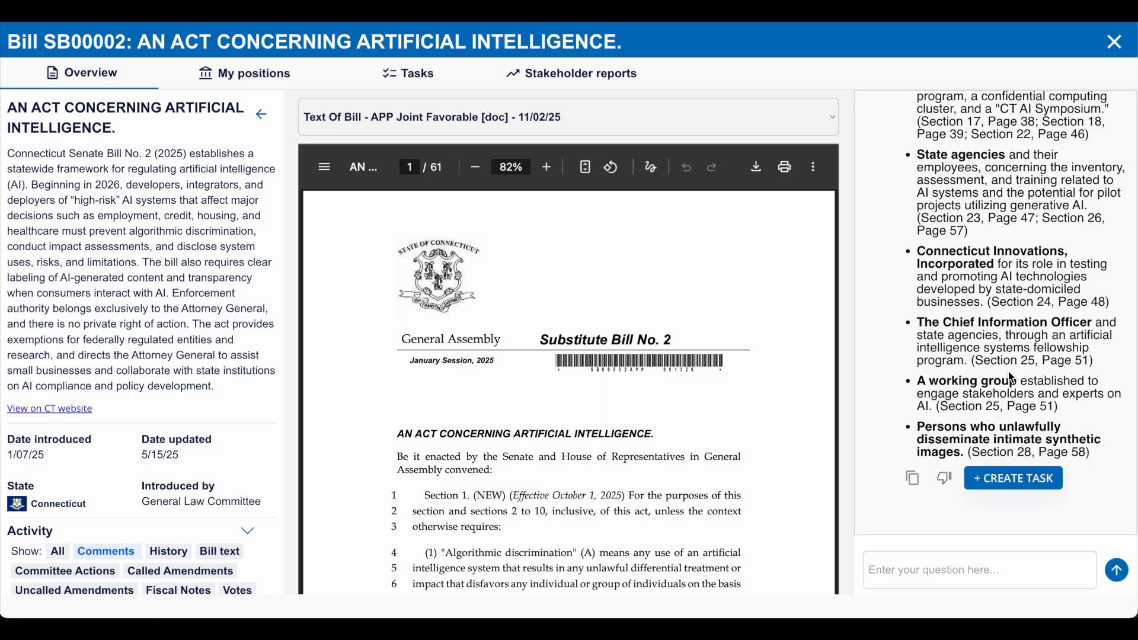
scroll(1038, 297, up, 3)
scroll(1038, 297, up, 5)
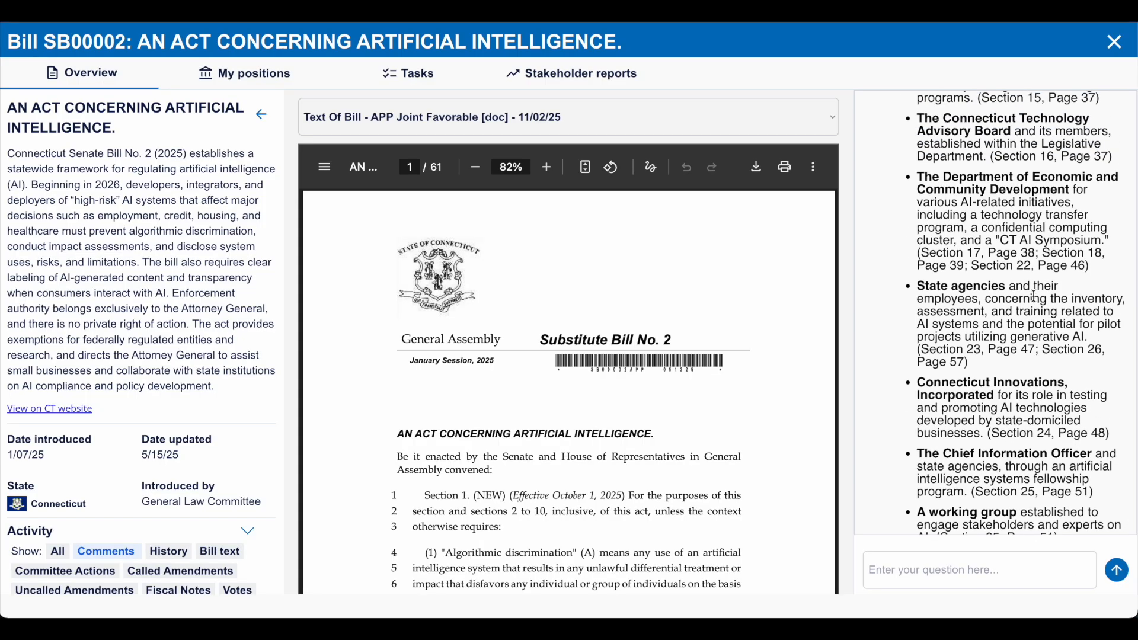
scroll(1036, 295, up, 1)
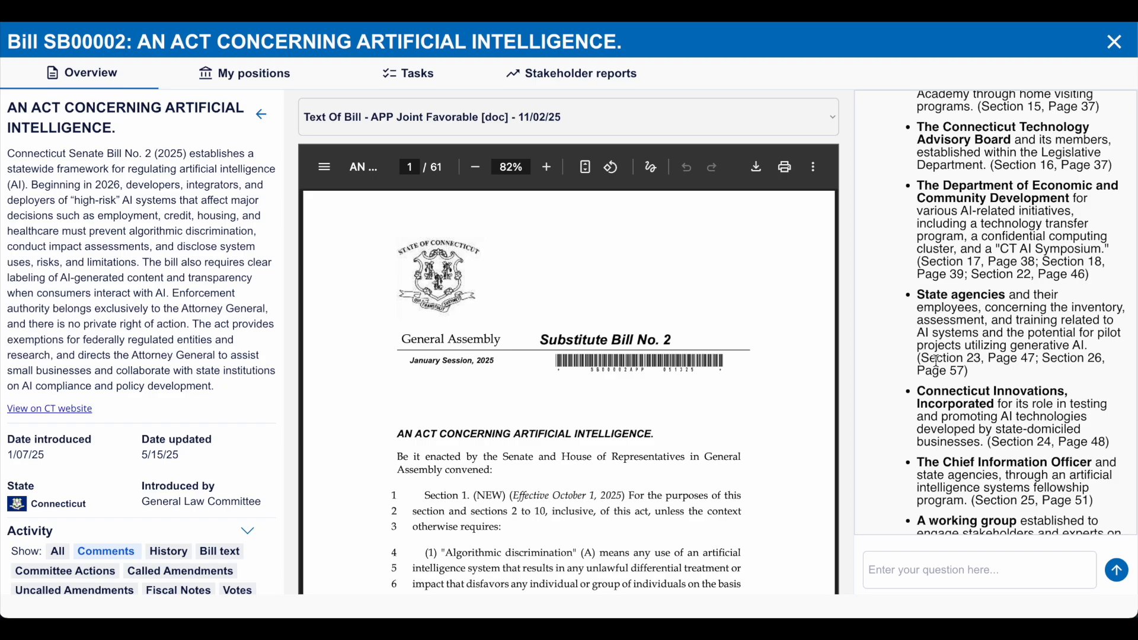
- Follow the State agencies citation of Section 23 by going to page 47 of the bill text
drag(1033, 356, 922, 355)
click(957, 354)
click(413, 166)
text(47)
key(Return)
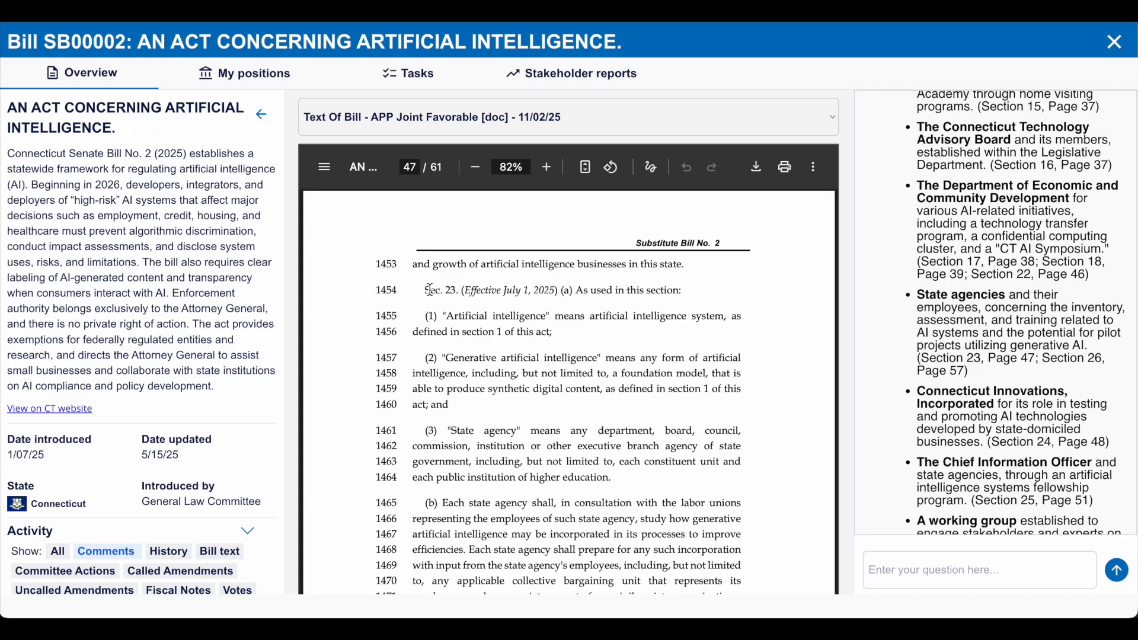
- Examine Section 23 on page 47 of the bill, including the "potential pilot project" wording, against the AI answer on state agencies
scroll(444, 361, down, 4)
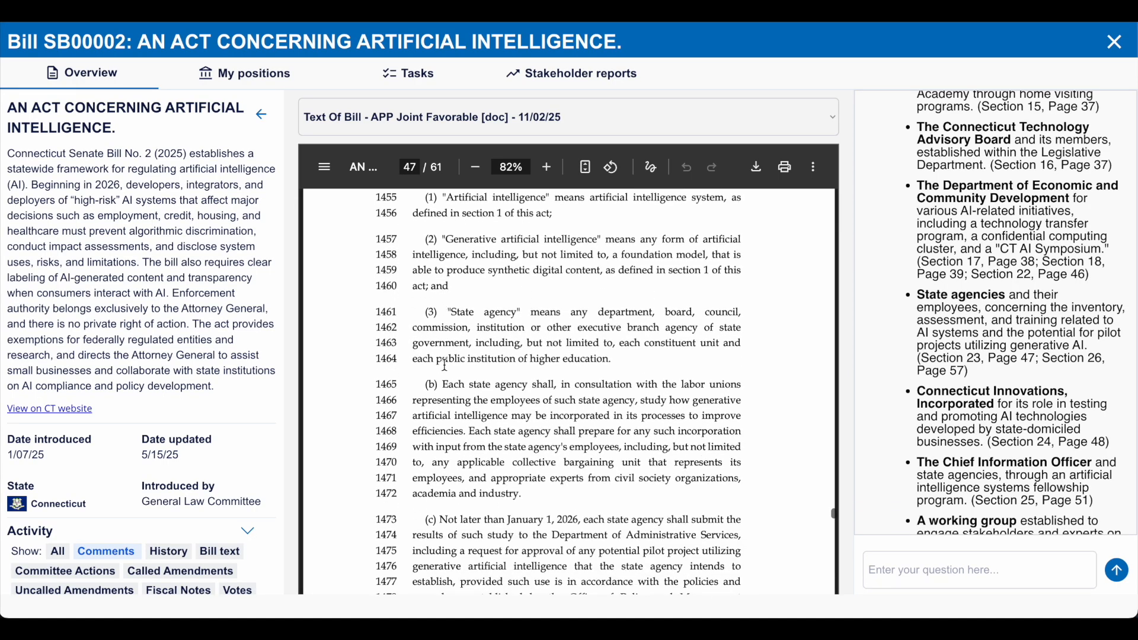
scroll(533, 427, down, 1)
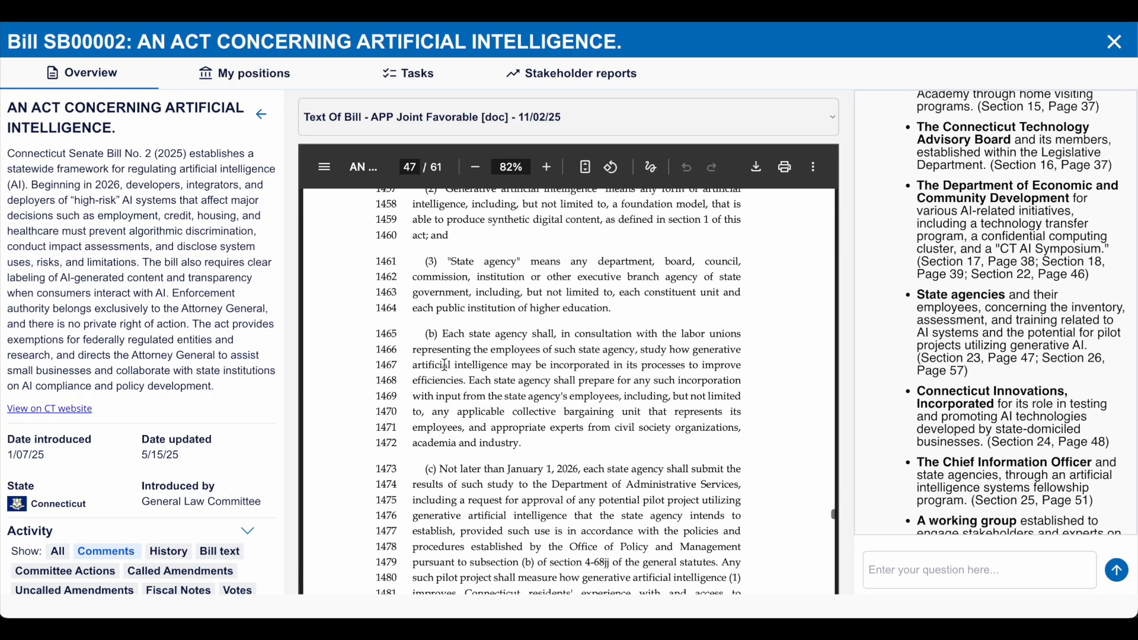
drag(600, 501, 700, 502)
scroll(617, 468, up, 5)
scroll(581, 445, down, 6)
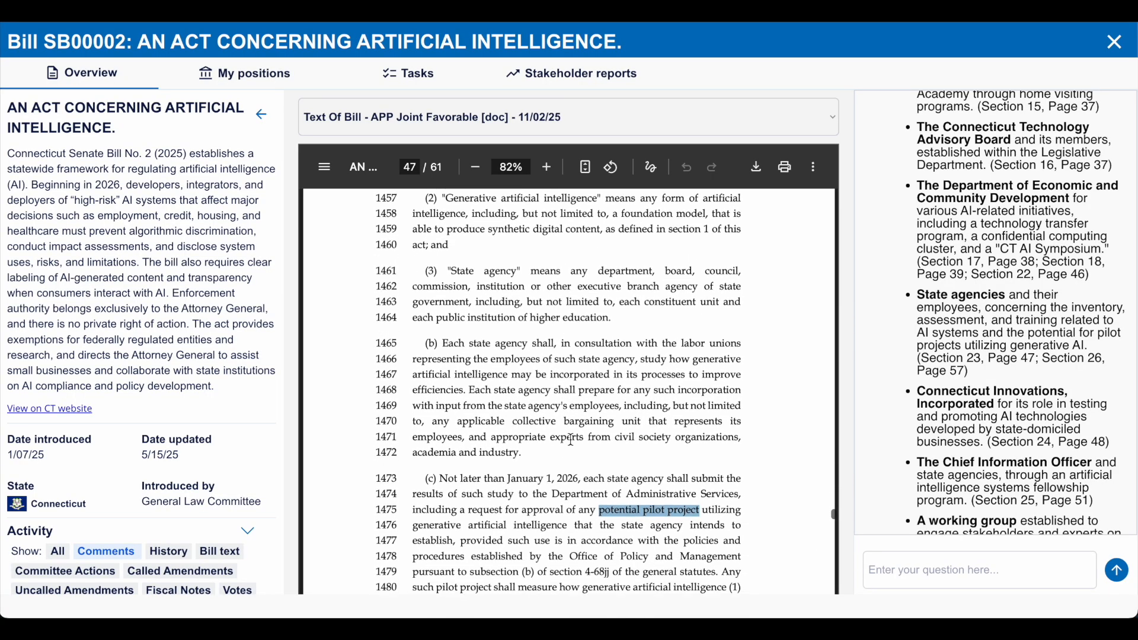
scroll(603, 441, down, 1)
click(633, 425)
scroll(636, 428, down, 2)
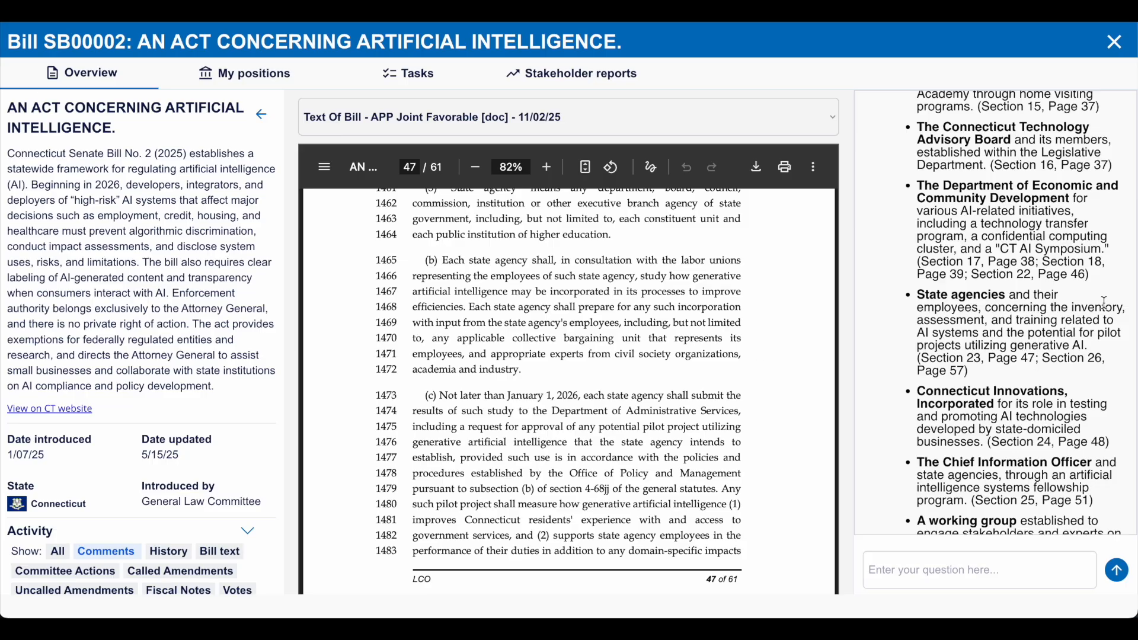
scroll(1110, 304, up, 3)
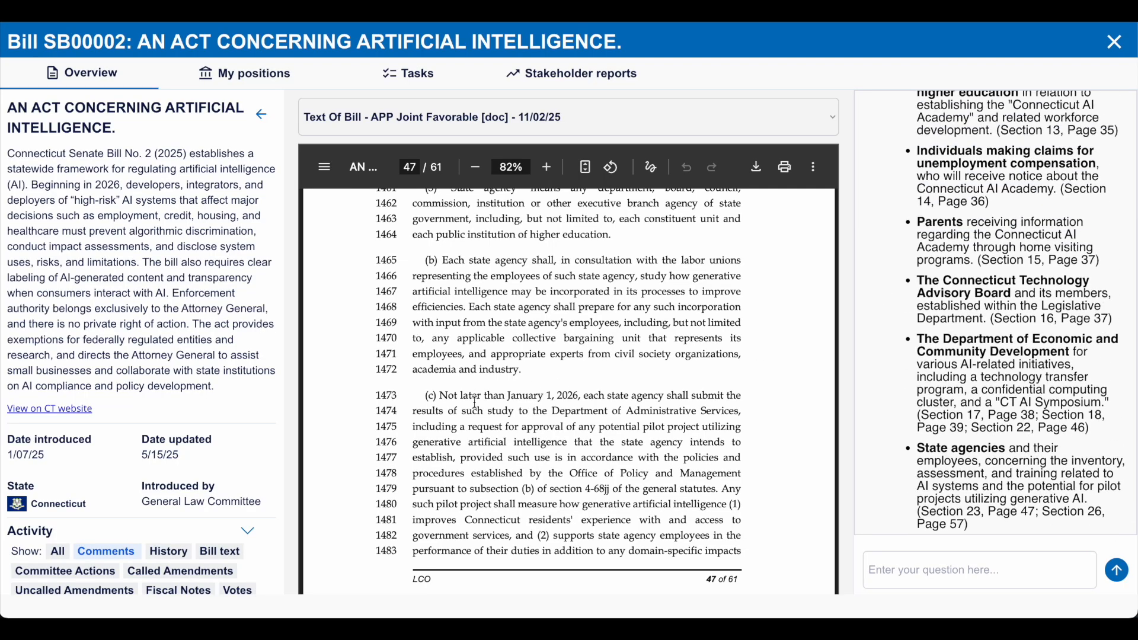
scroll(476, 403, up, 5)
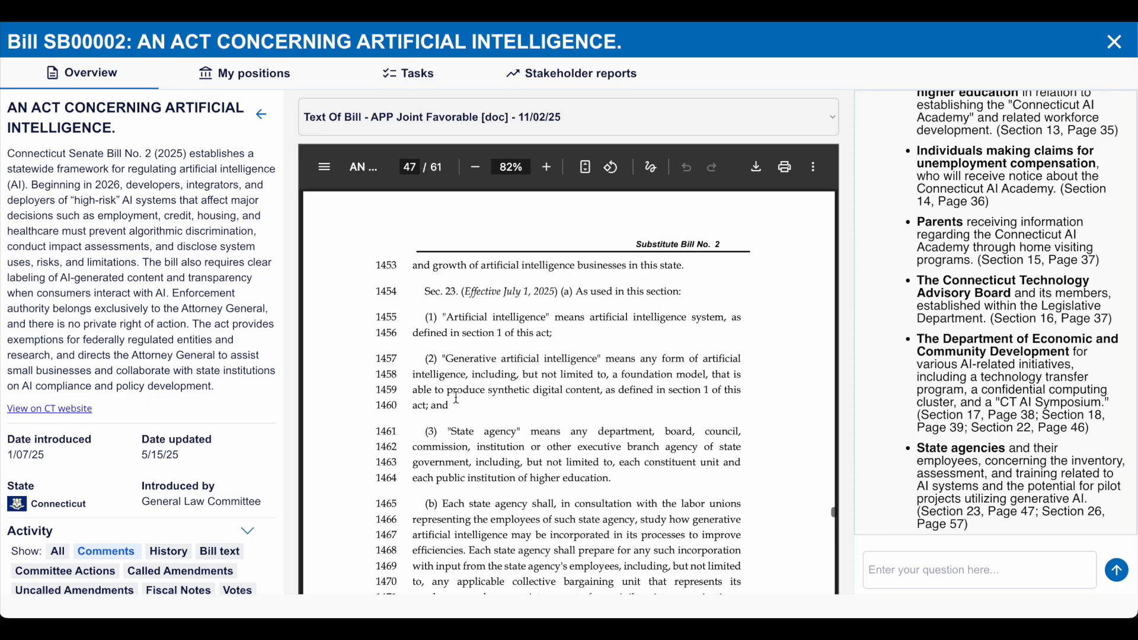
scroll(470, 359, down, 3)
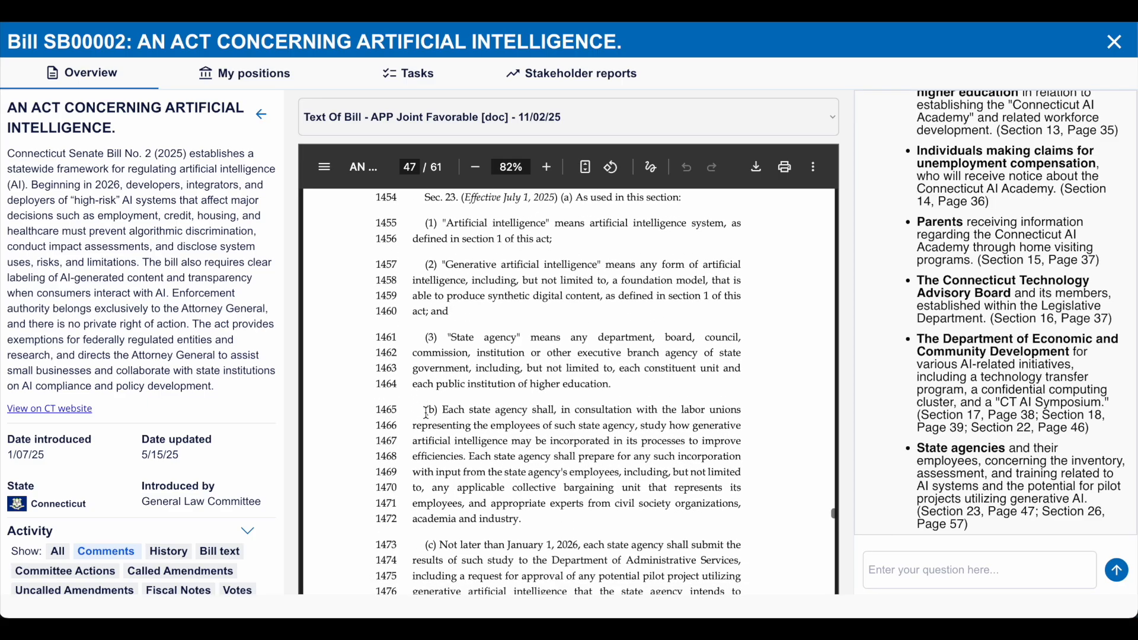
scroll(420, 472, up, 1)
scroll(420, 473, down, 3)
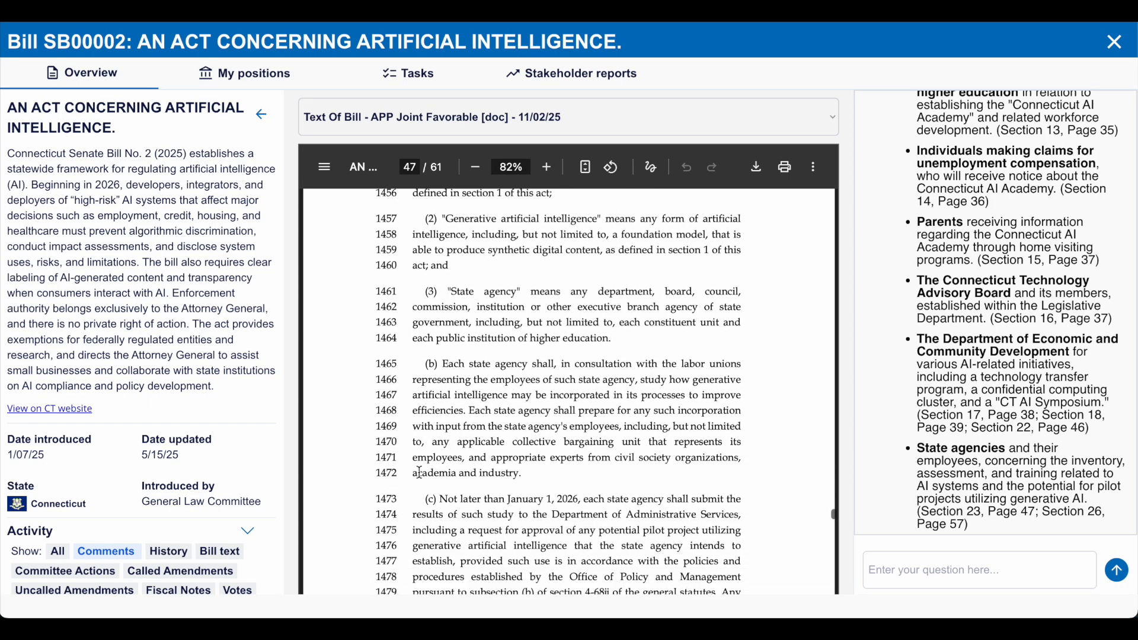
scroll(420, 472, up, 5)
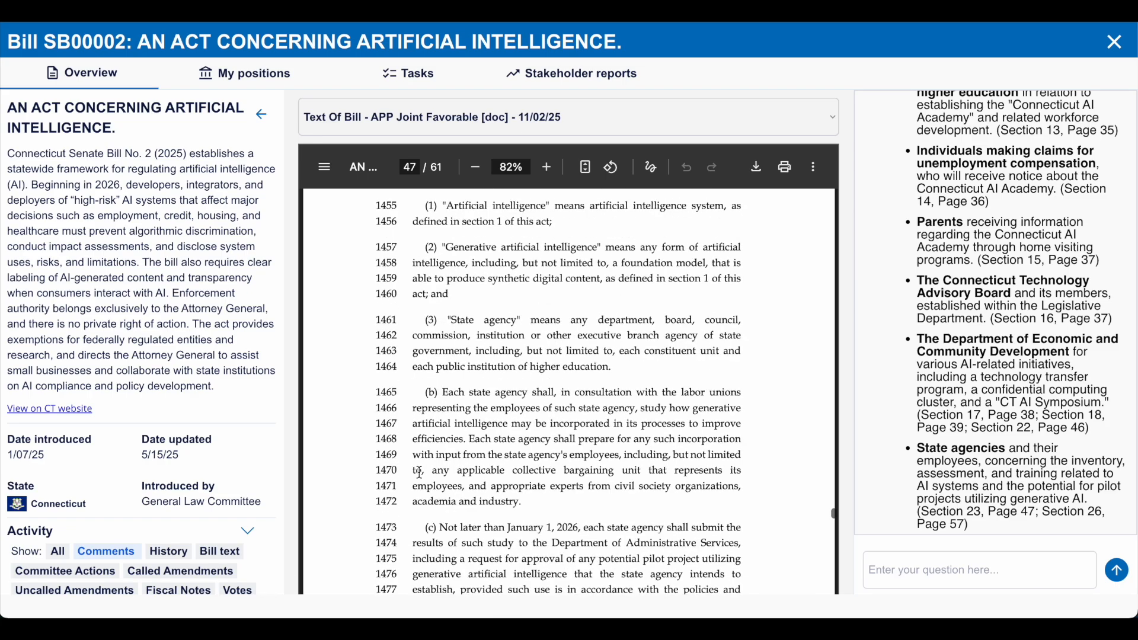
scroll(420, 472, down, 5)
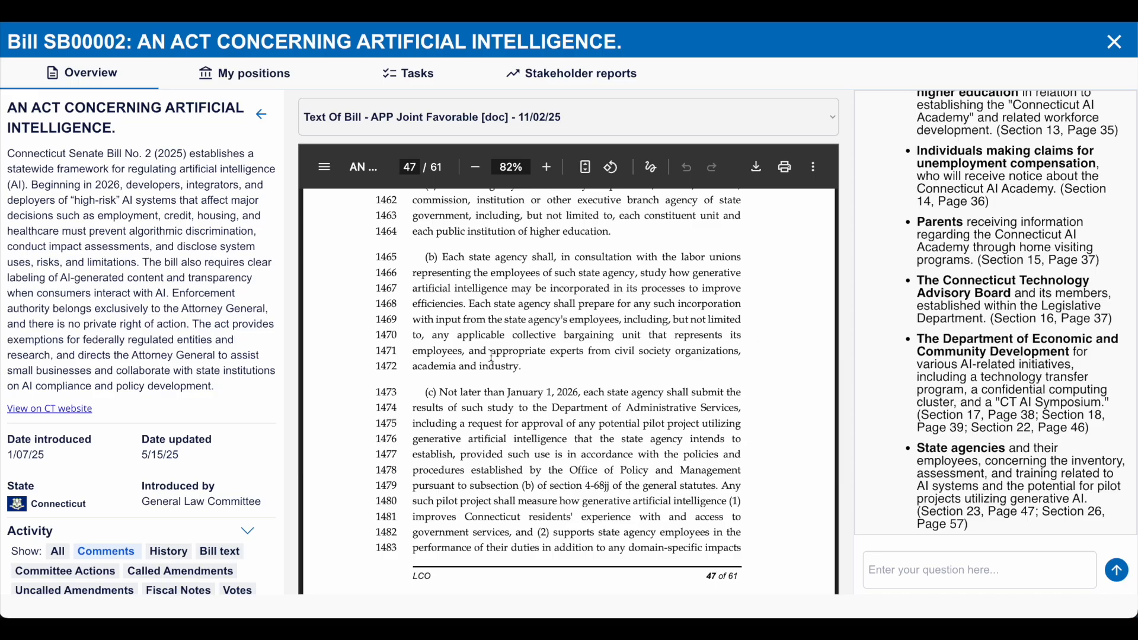
- Open the Senate Roll Call Vote 173 document and ask the AI "Who were the no votes on this roll call vote?"
click(459, 131)
click(418, 318)
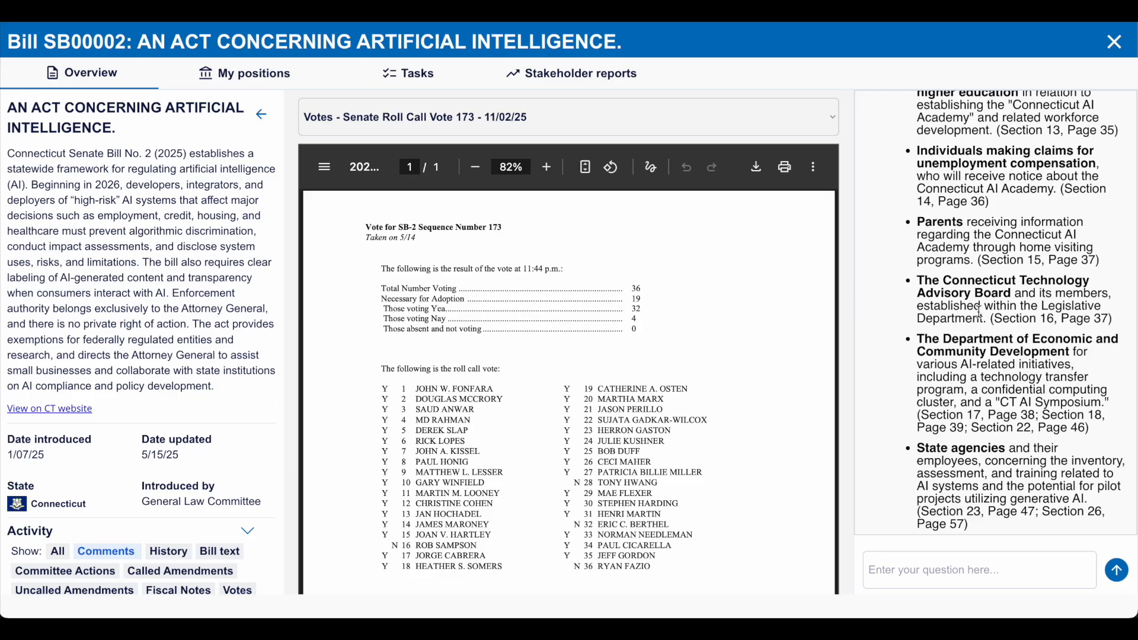
click(917, 568)
text(Whta are the no)
key(ctrl+a)
text(Who were the no votes on this roll call vote?)
key(Return)
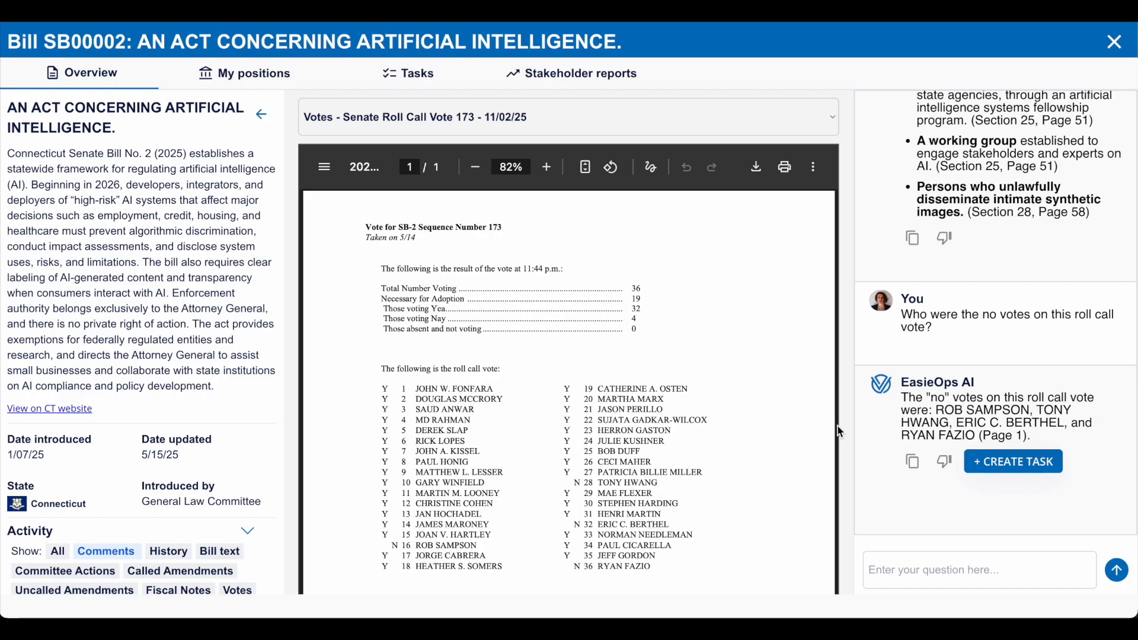
- Check each senator named in the AI answer against the N entries in the roll call list, highlighting the matching names
scroll(773, 435, down, 1)
drag(416, 524, 481, 522)
click(482, 522)
drag(605, 461, 665, 461)
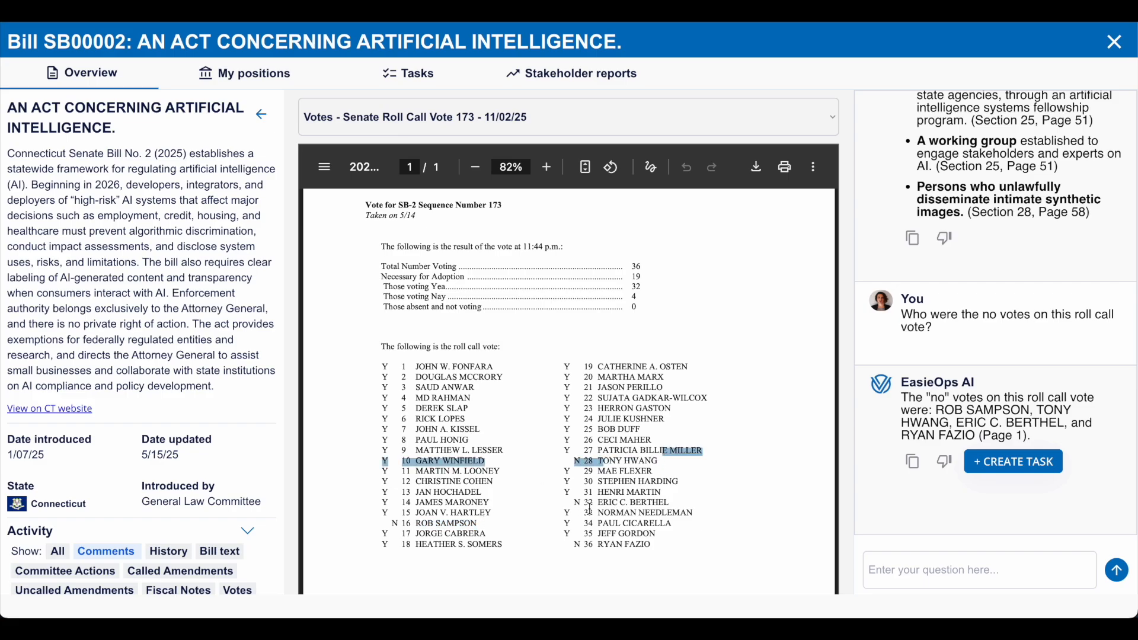
drag(599, 504, 671, 504)
click(671, 504)
drag(600, 544, 658, 544)
click(664, 544)
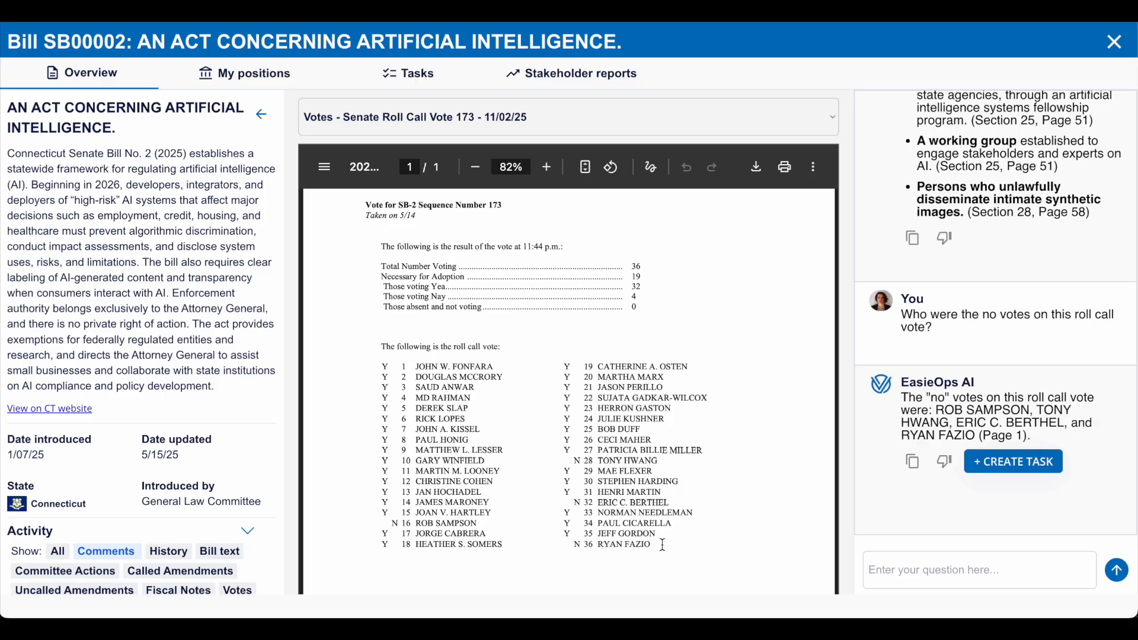
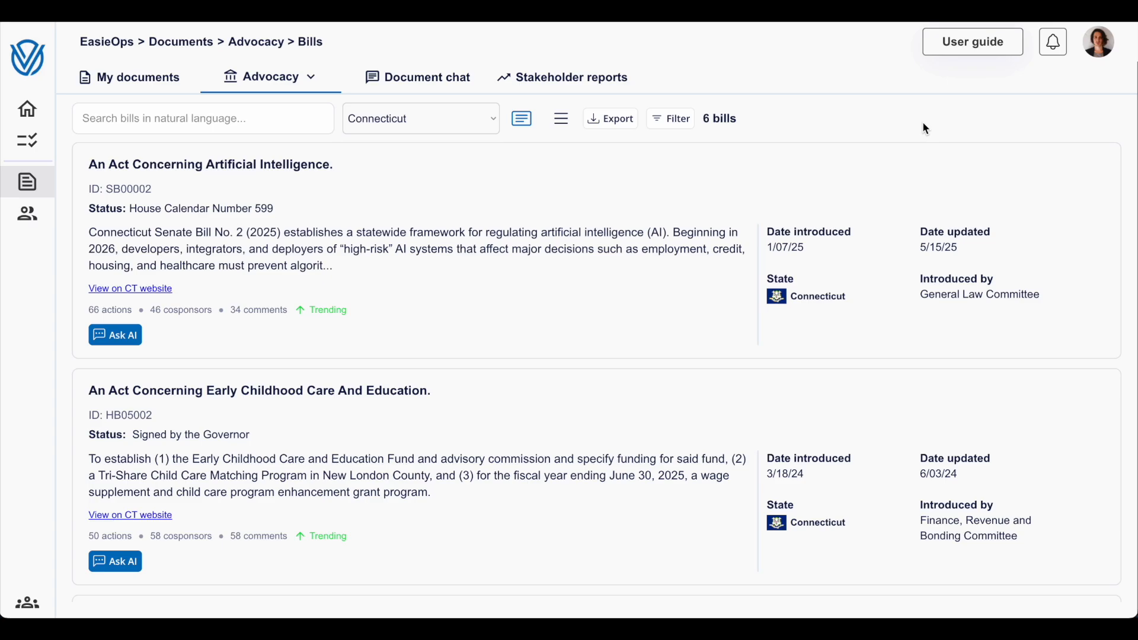
- Search the Connecticut bills for "old people" and clear the search
click(292, 126)
text(old people)
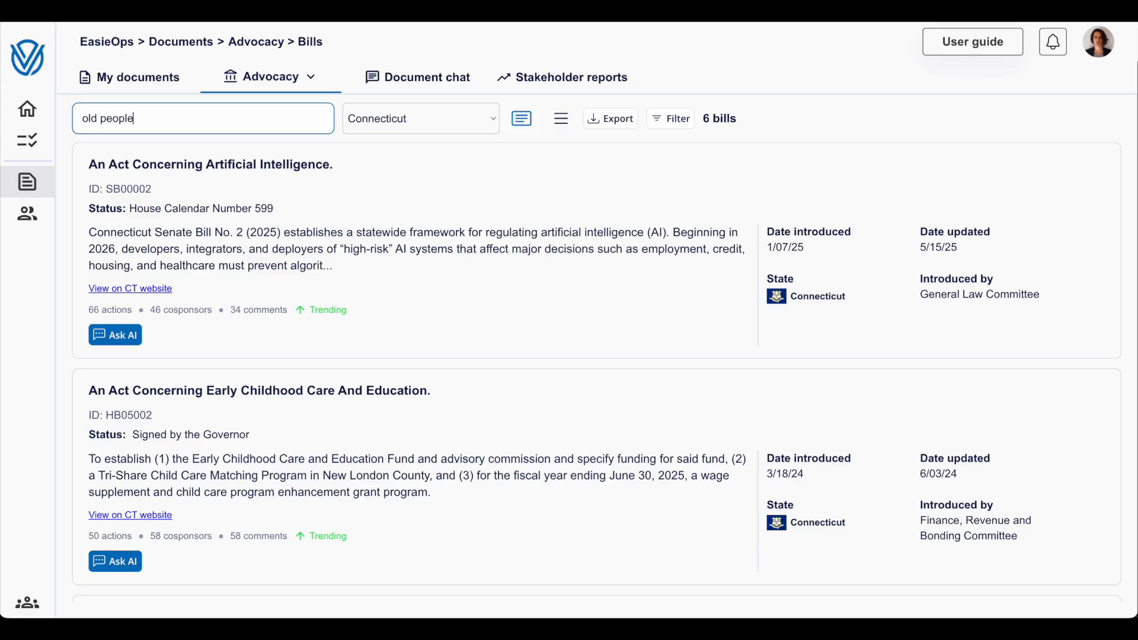
click(911, 118)
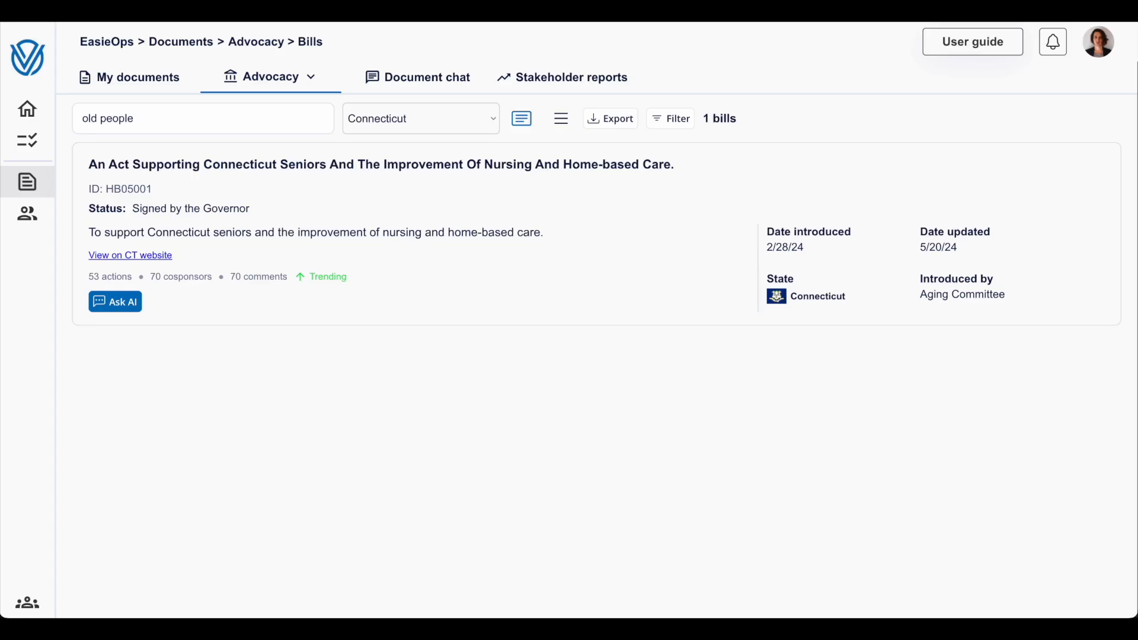
click(178, 112)
key(ctrl+a)
key(BackSpace)
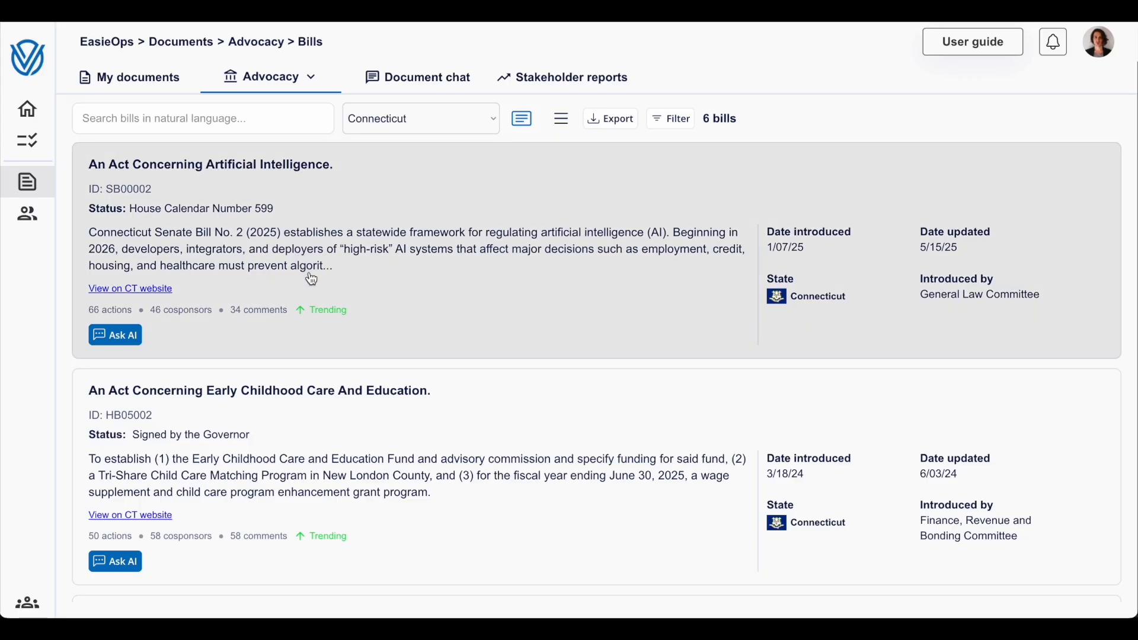
- Open the full details of bill SB00002, An Act Concerning Artificial Intelligence, and show its stakeholder positions
click(307, 274)
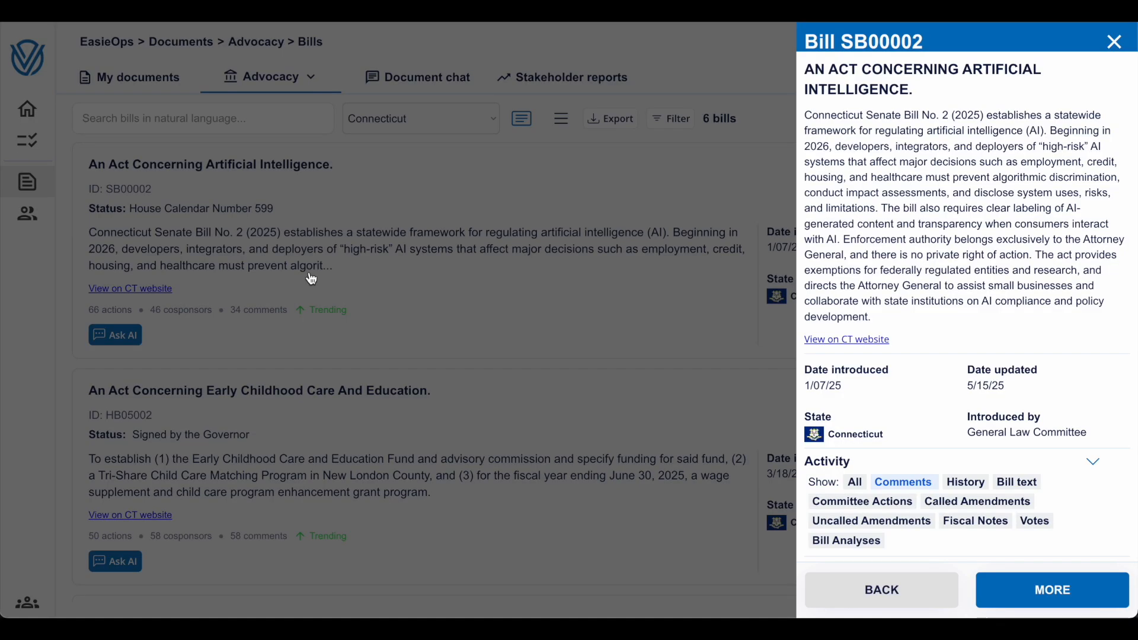
click(1076, 592)
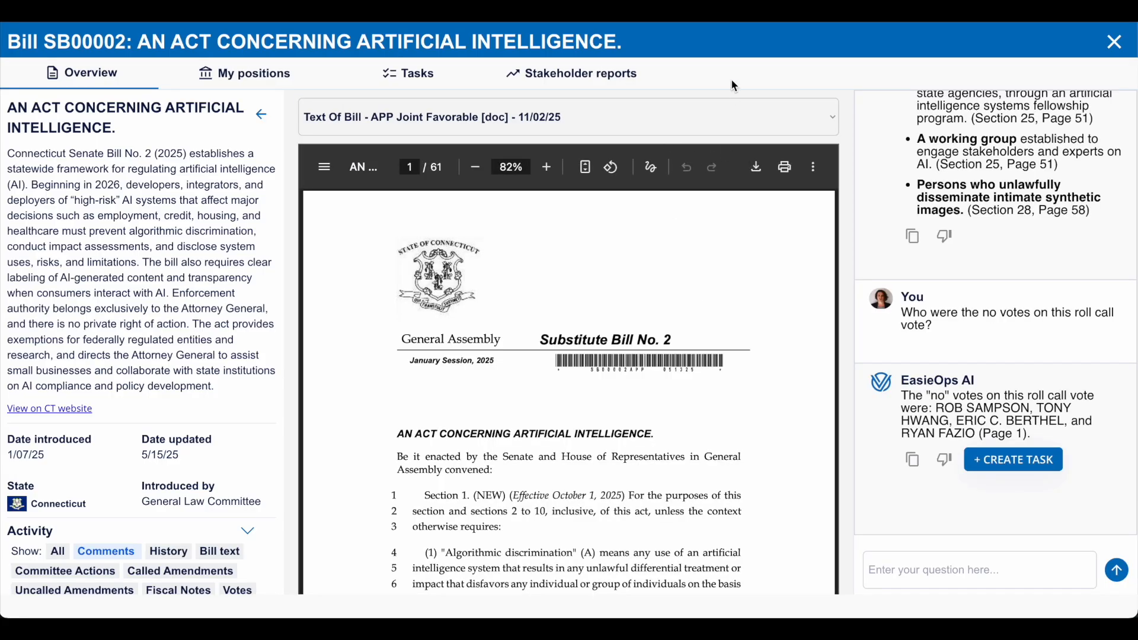
click(232, 90)
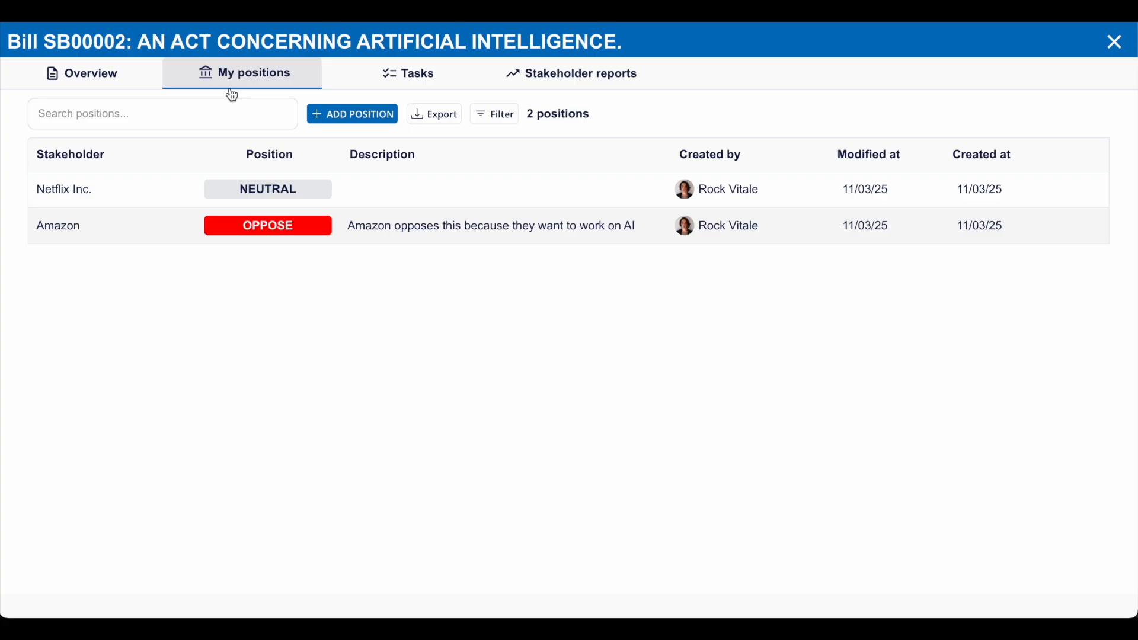
- Look through the available position choices in Amazon's position on the bill and close it without saving
click(463, 229)
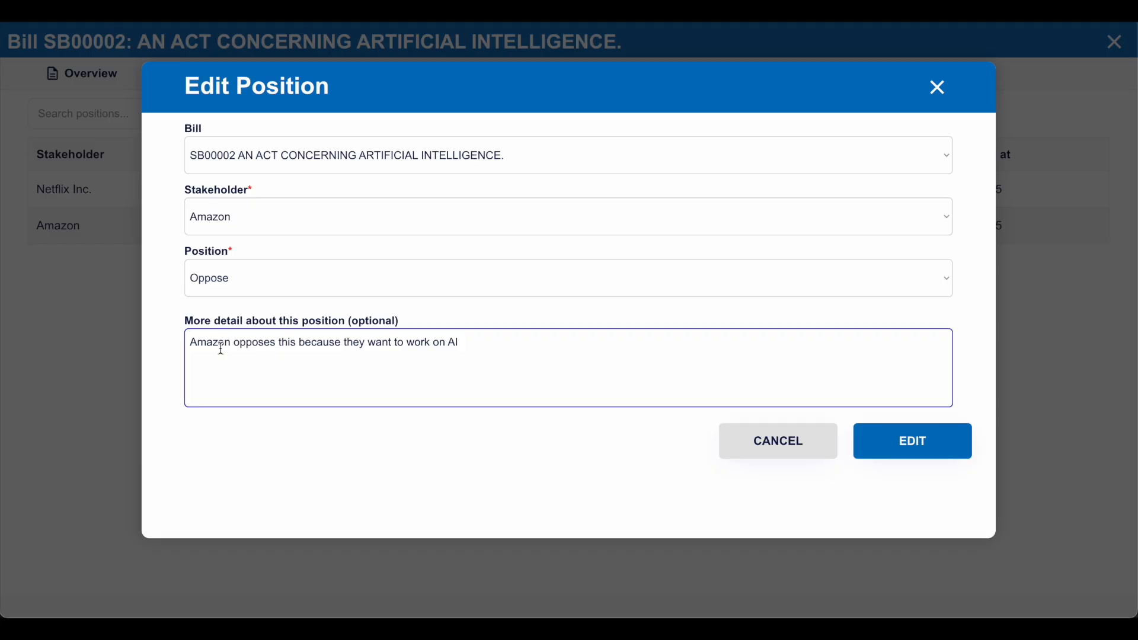
click(221, 285)
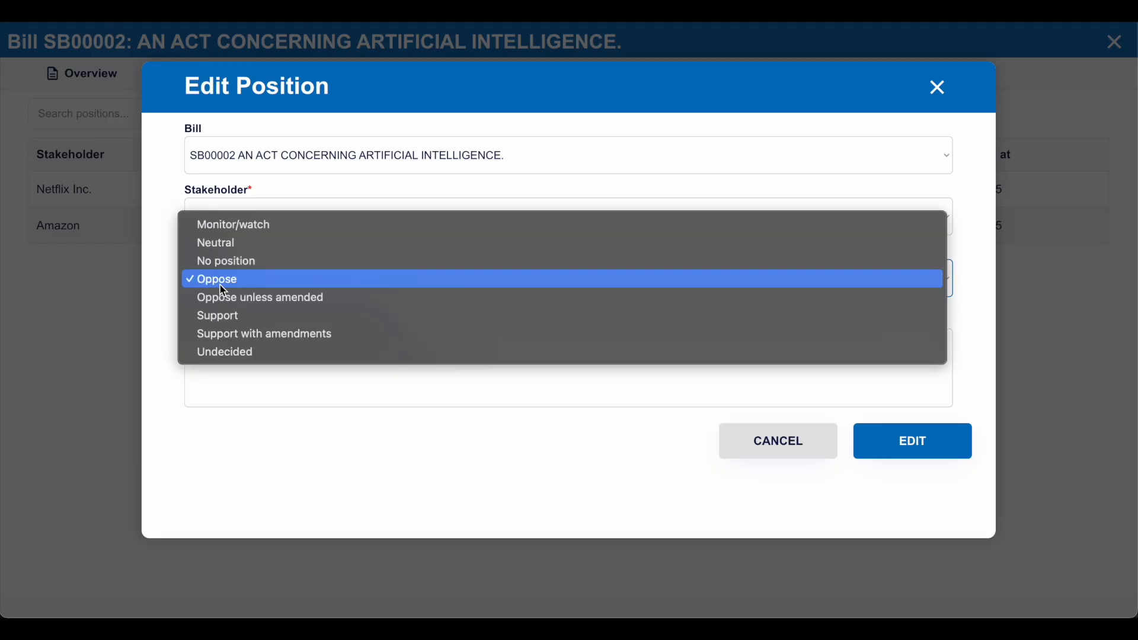
click(166, 282)
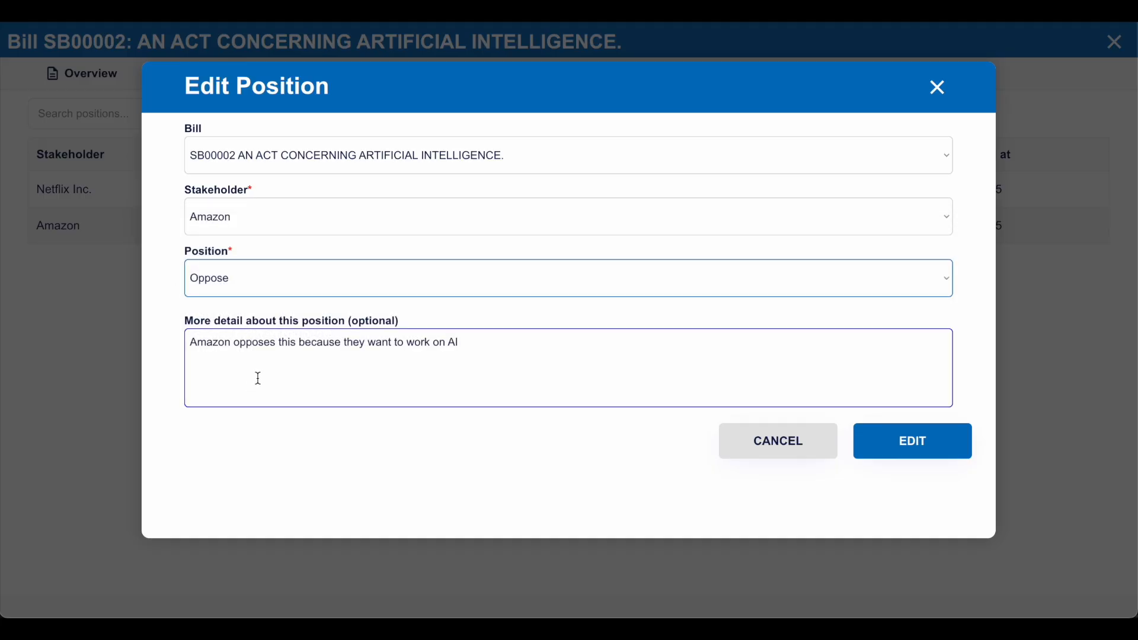
click(137, 373)
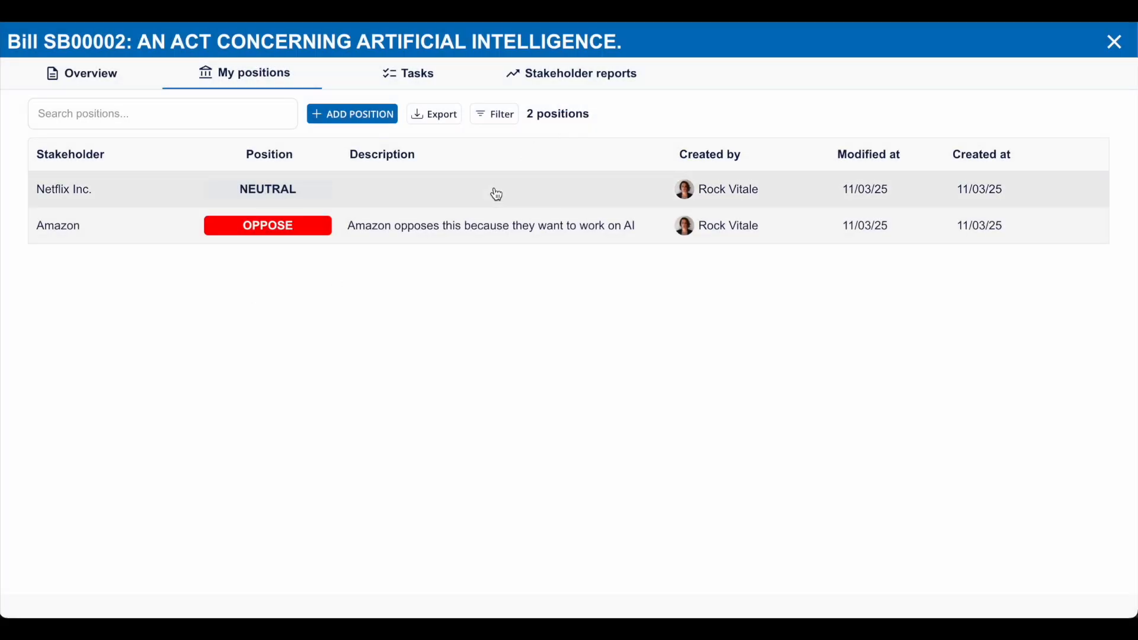
- Open the bill's Amazon stakeholder report and examine its properties and its list of entries
click(536, 83)
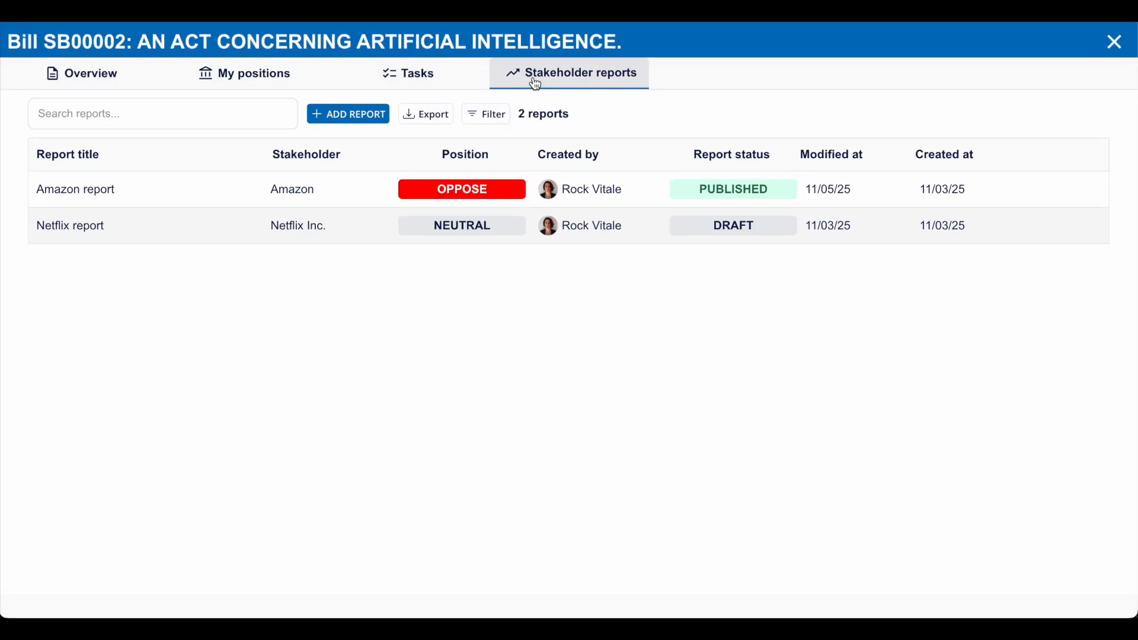
click(368, 192)
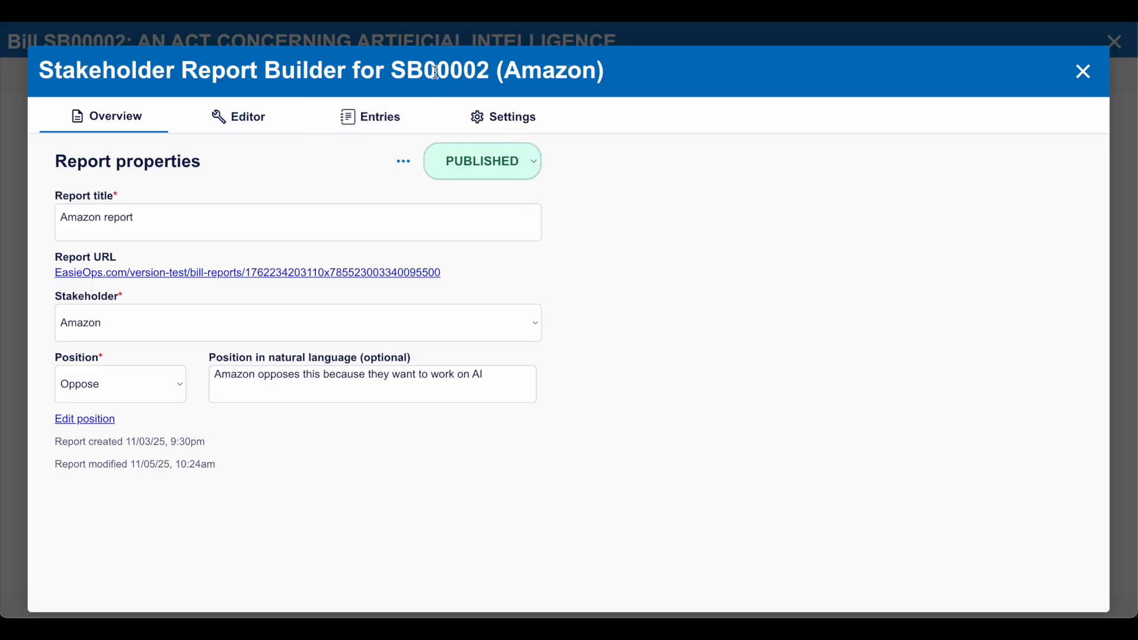
double_click(551, 76)
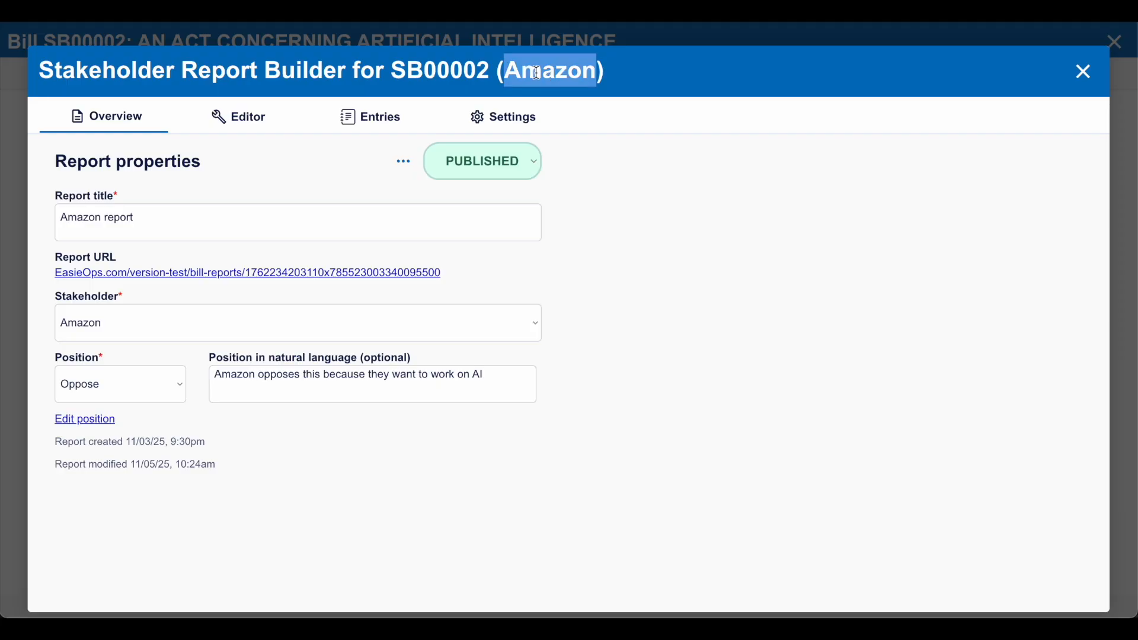
click(399, 116)
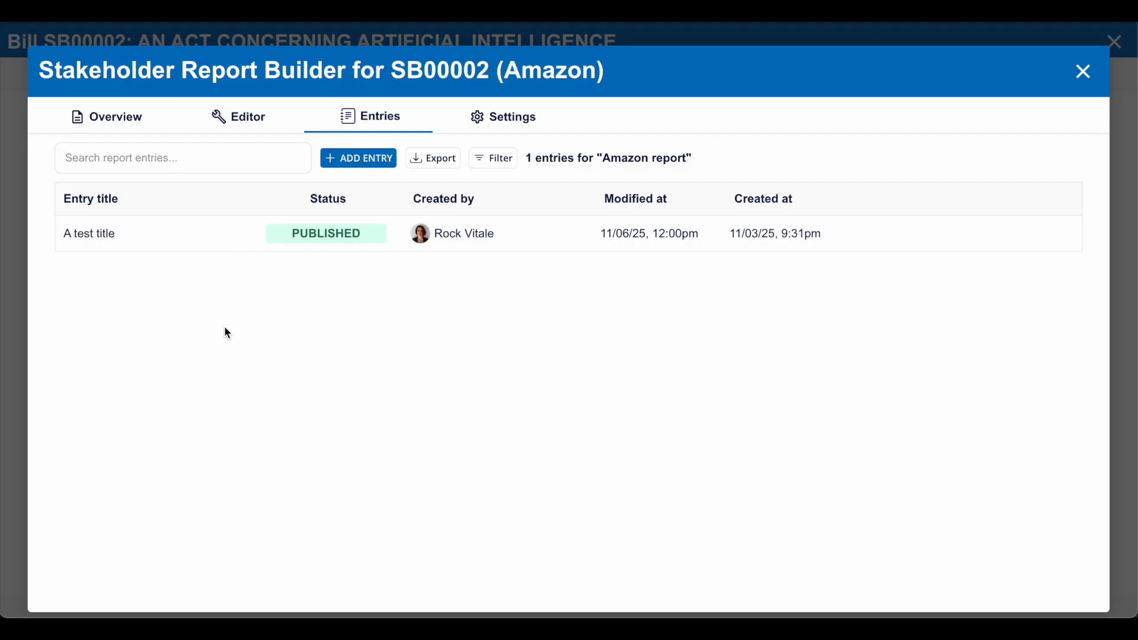
click(129, 118)
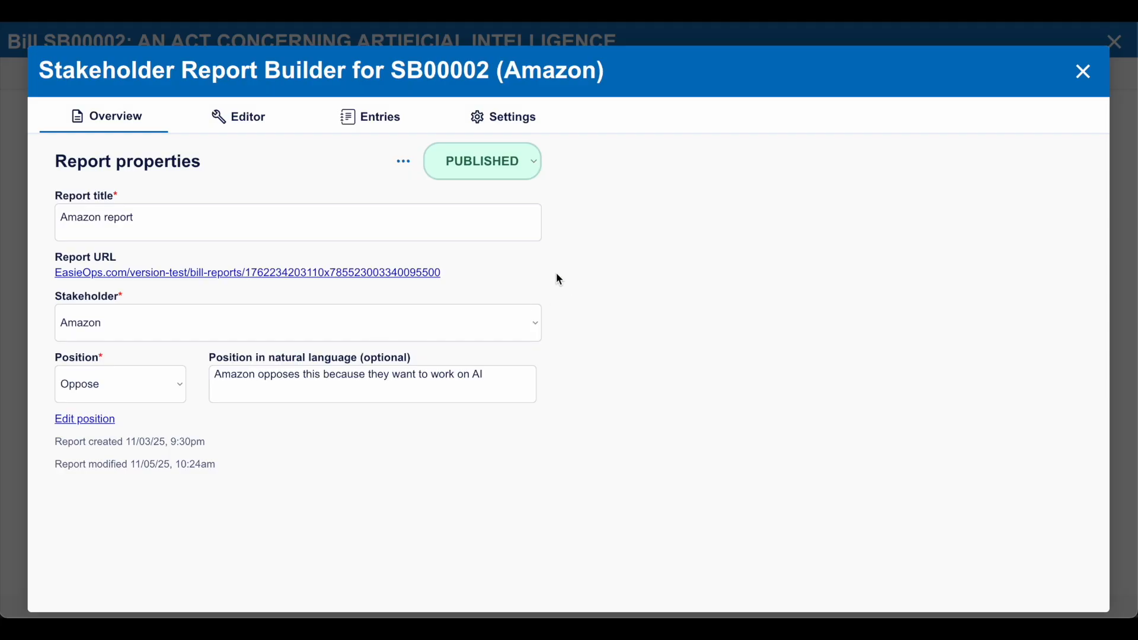
- Open the "A test title" entry of the Amazon report for editing and delete its Section 1
click(373, 122)
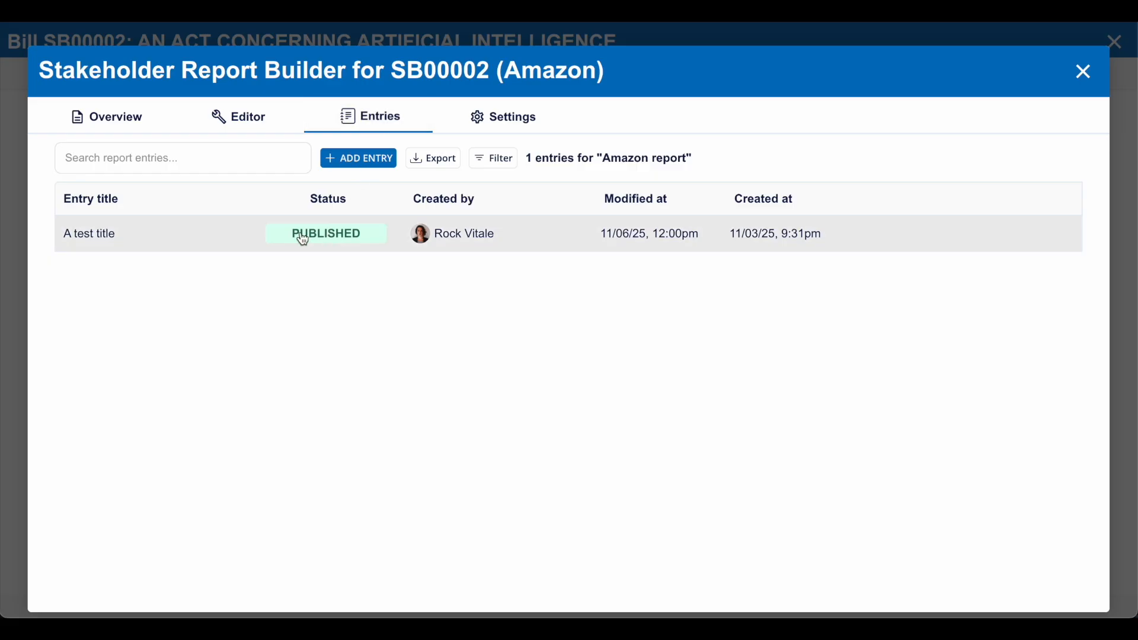
click(241, 244)
scroll(332, 439, down, 1)
scroll(208, 521, down, 2)
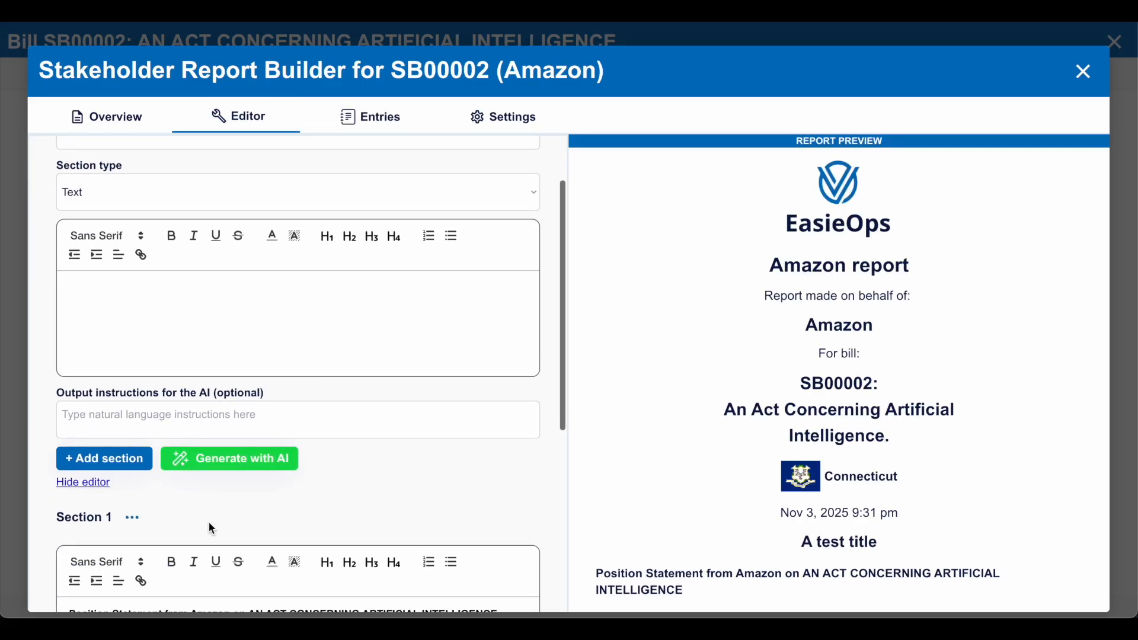
click(133, 452)
click(193, 454)
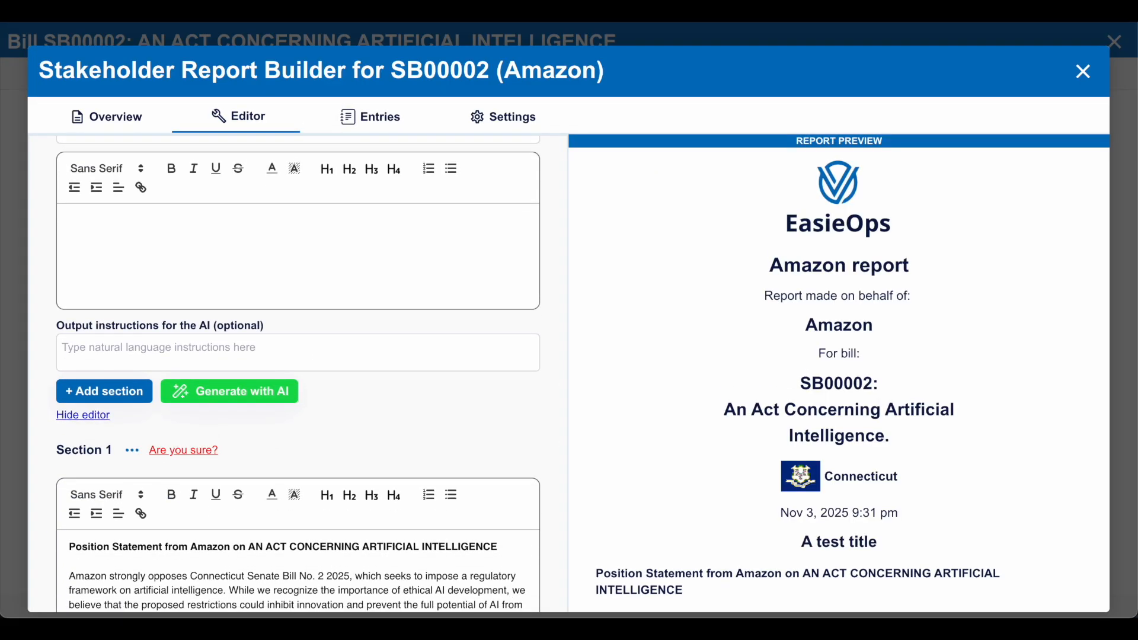
click(193, 454)
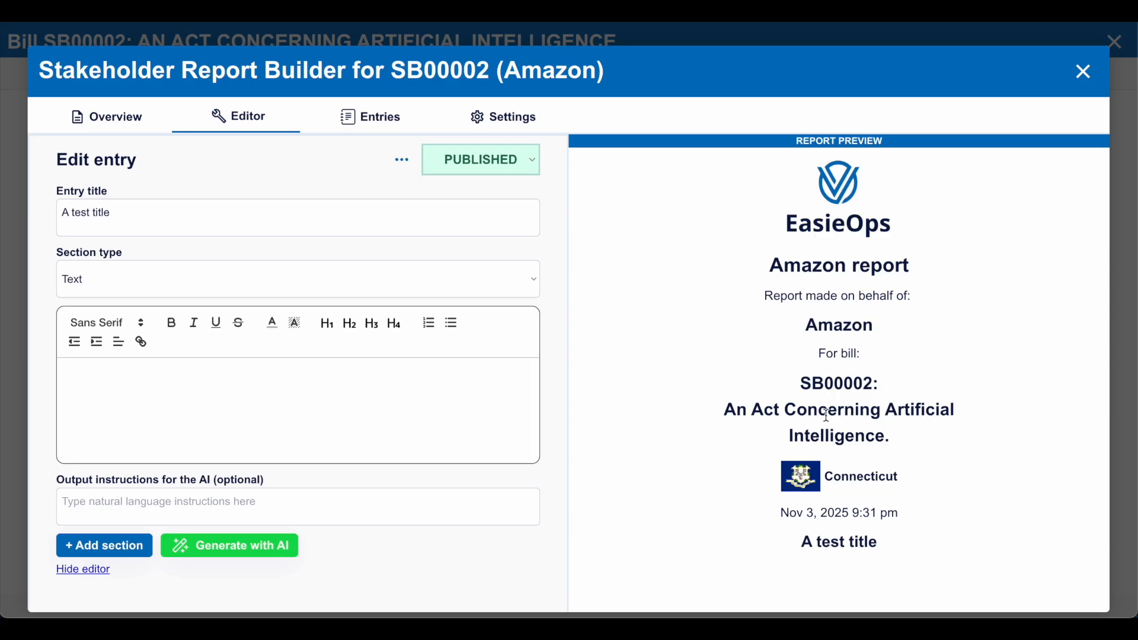
- Look through the section types available for the entry, keeping Text selected
click(489, 296)
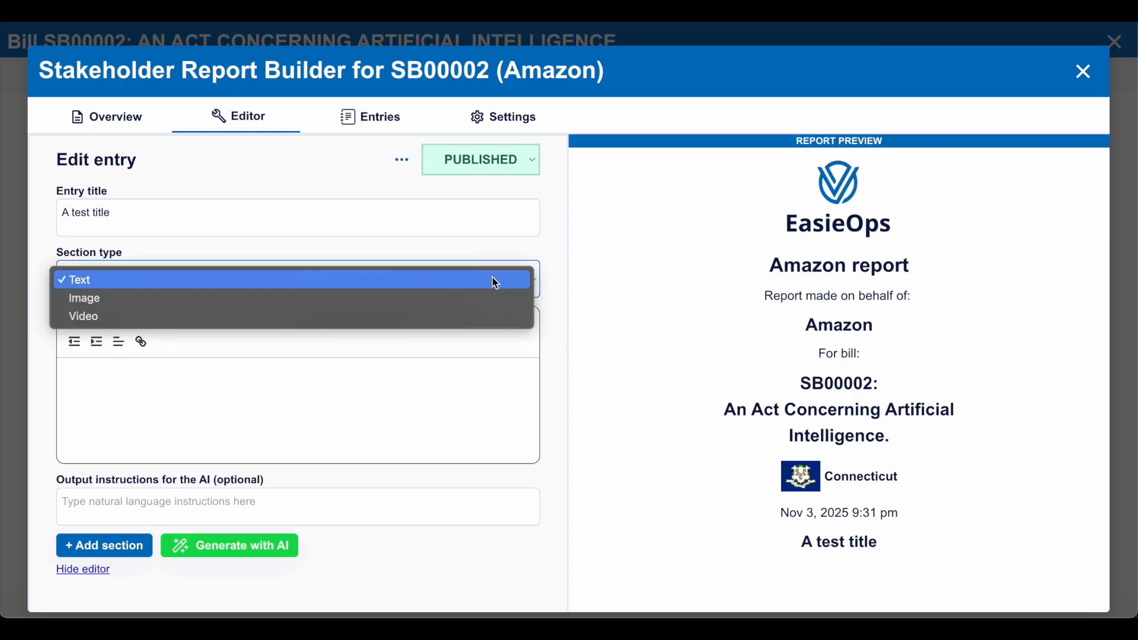
click(541, 243)
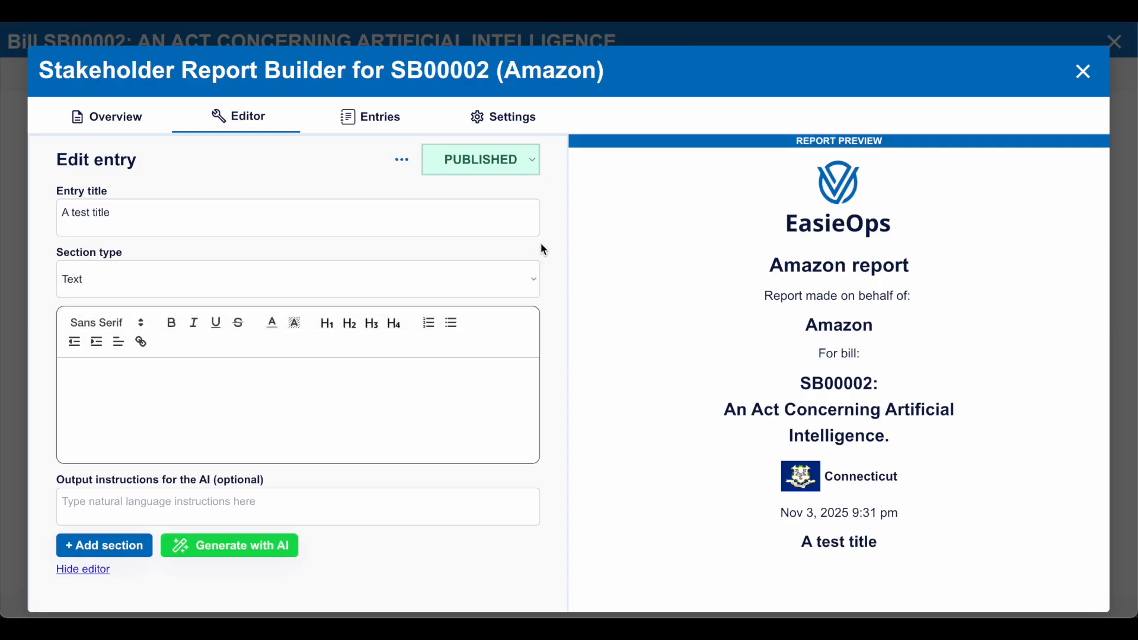
click(521, 271)
click(563, 245)
click(502, 271)
click(527, 253)
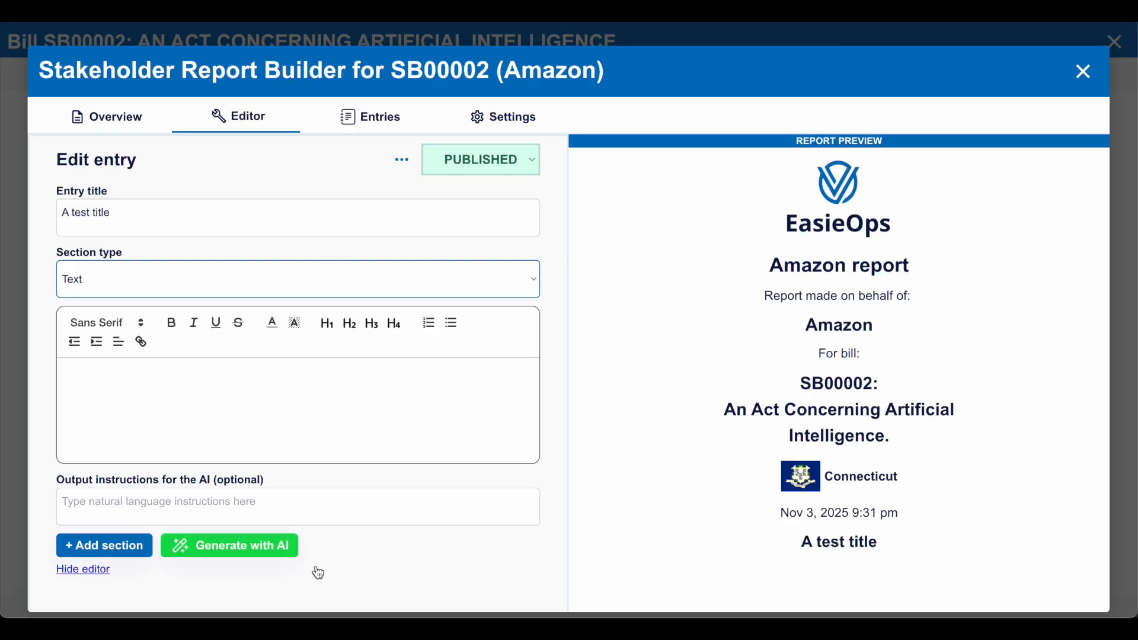
- Check Amazon's position in the report properties and return to editing the entry
click(343, 515)
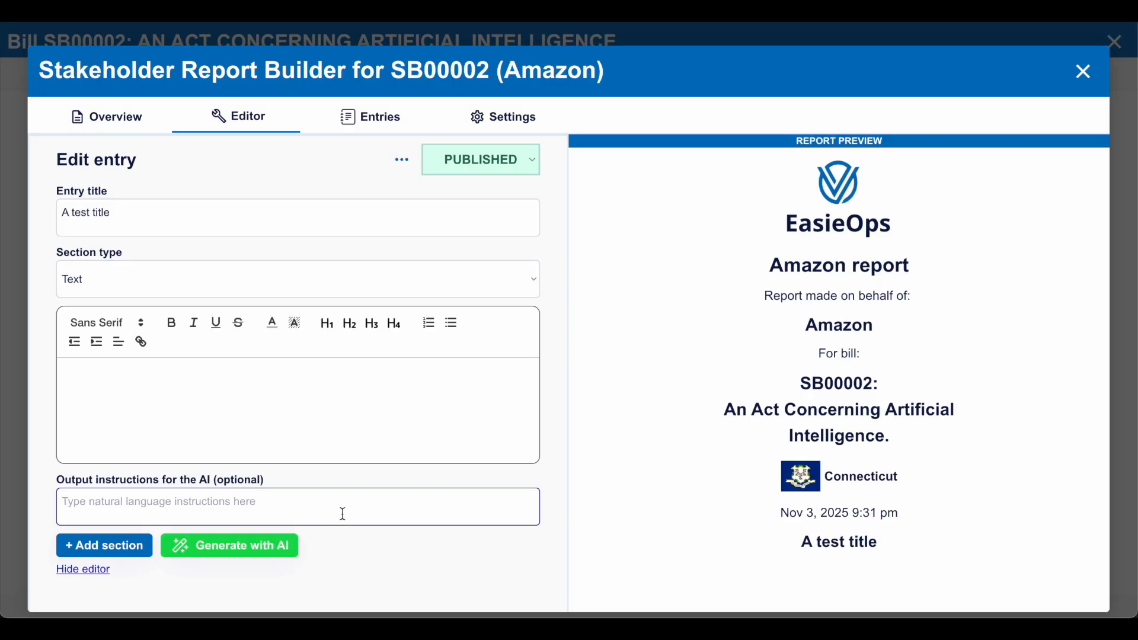
click(107, 117)
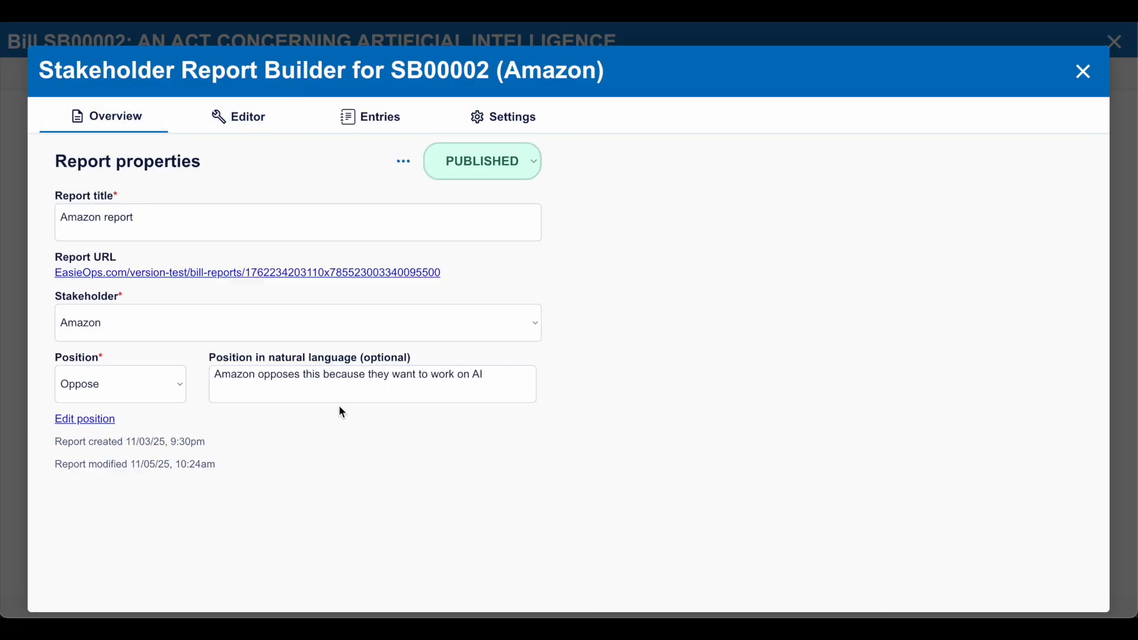
click(259, 130)
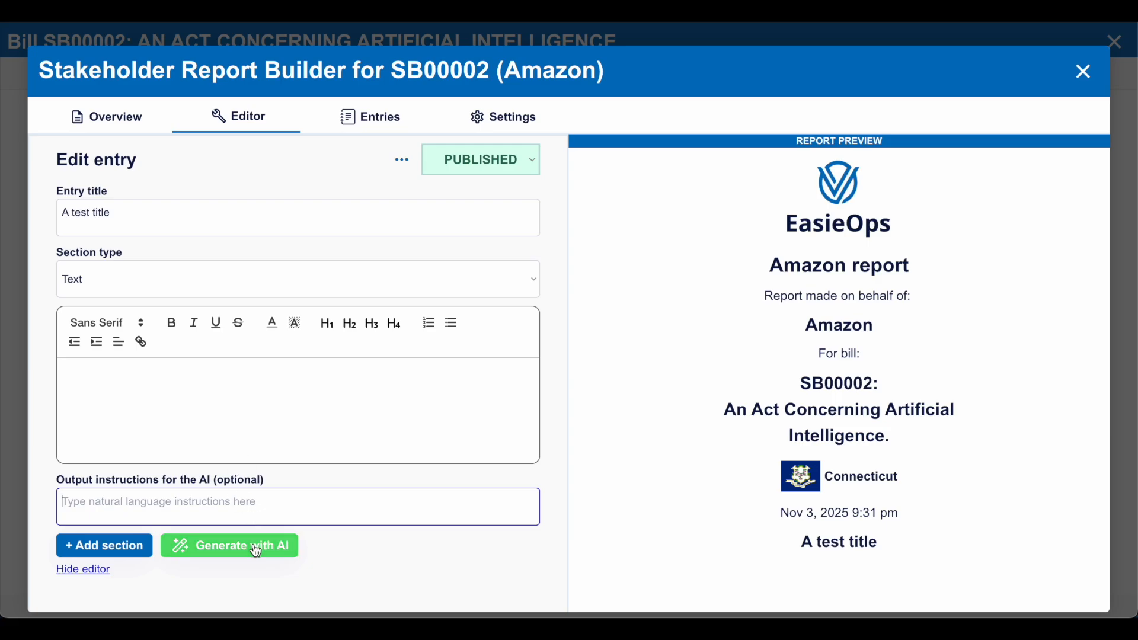
- Generate the section text with AI using the output instructions "Amazon wants to train their new LLM without regulation!"
text(Amazon wantsa)
key(BackSpace)
key(BackSpace)
text(to tra)
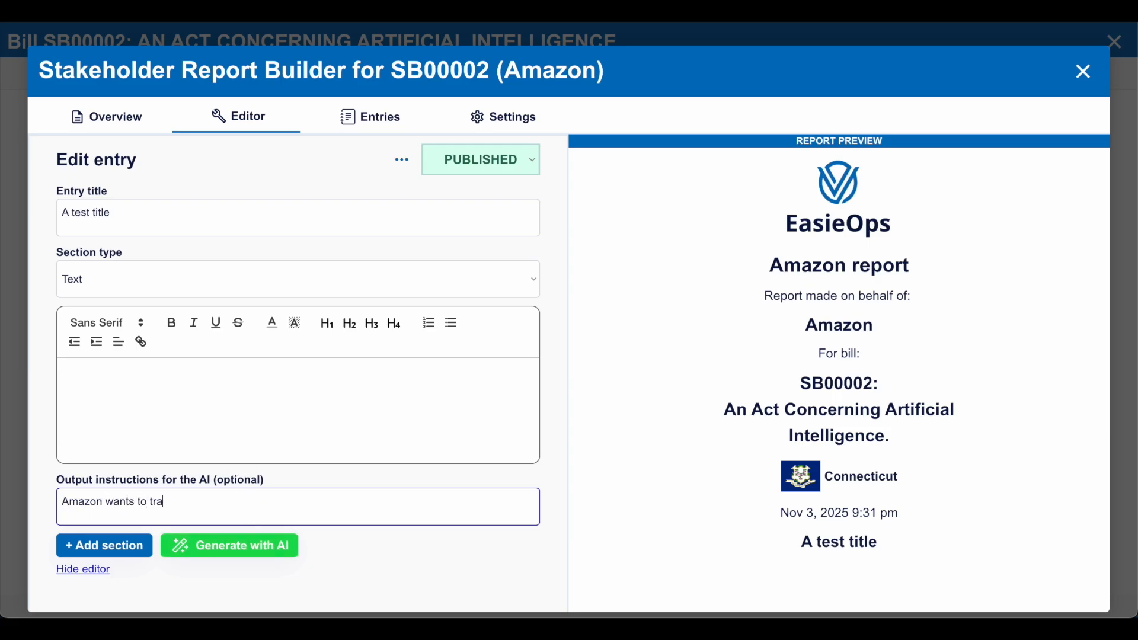
text(in their new LLM without regulation!)
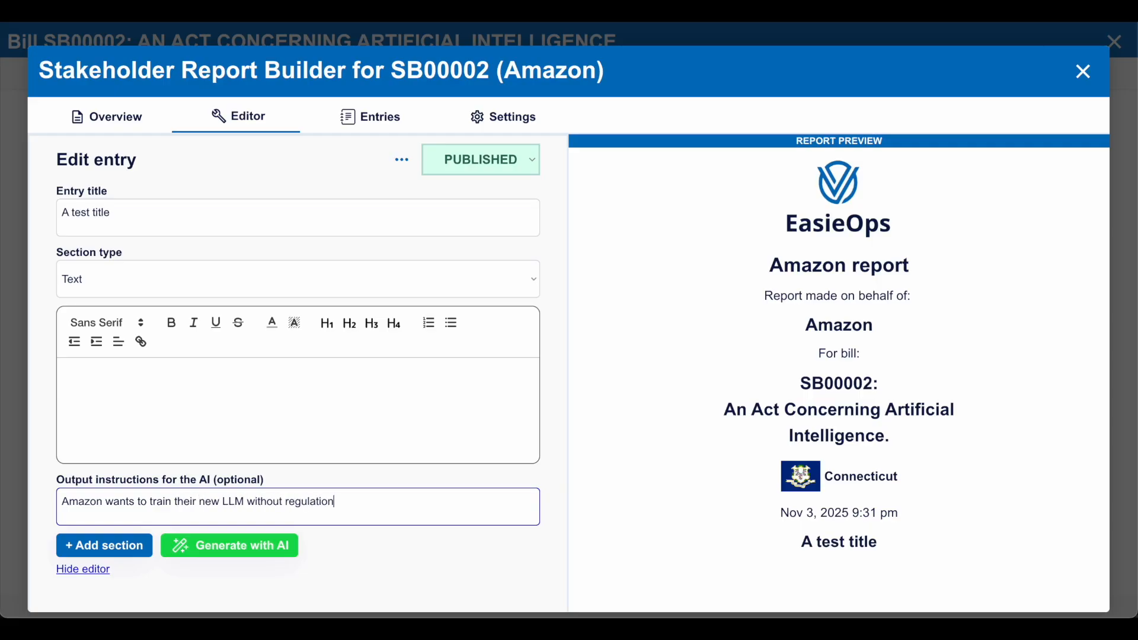
click(240, 558)
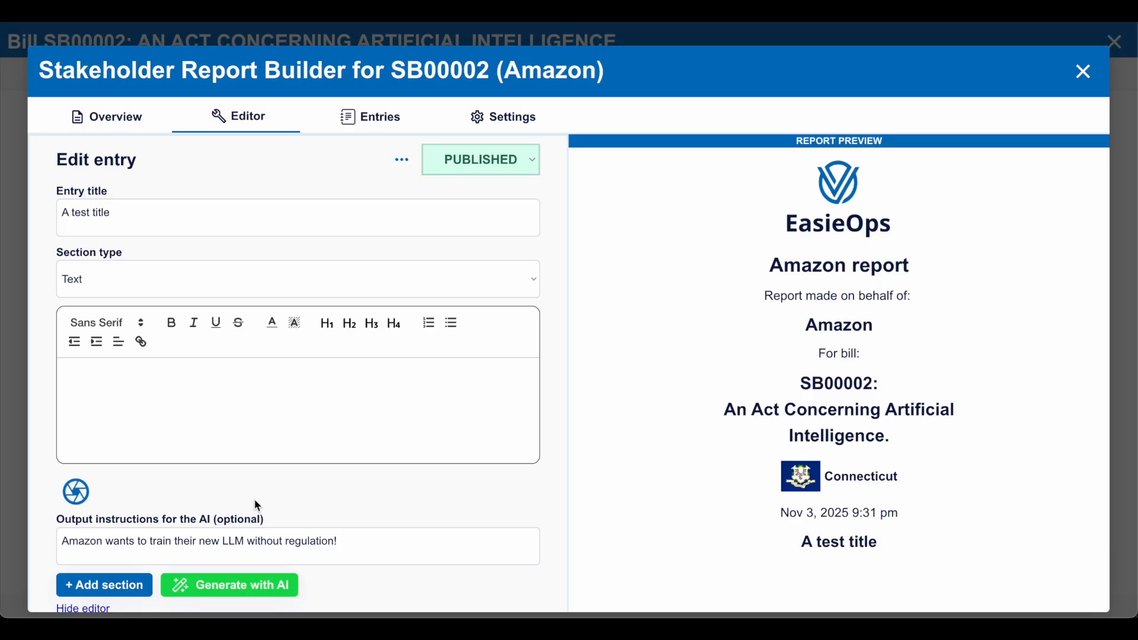
- Try adding "here is more info for this section!" to the end of the generated statement's second paragraph, and remove it
scroll(45, 339, down, 2)
click(482, 517)
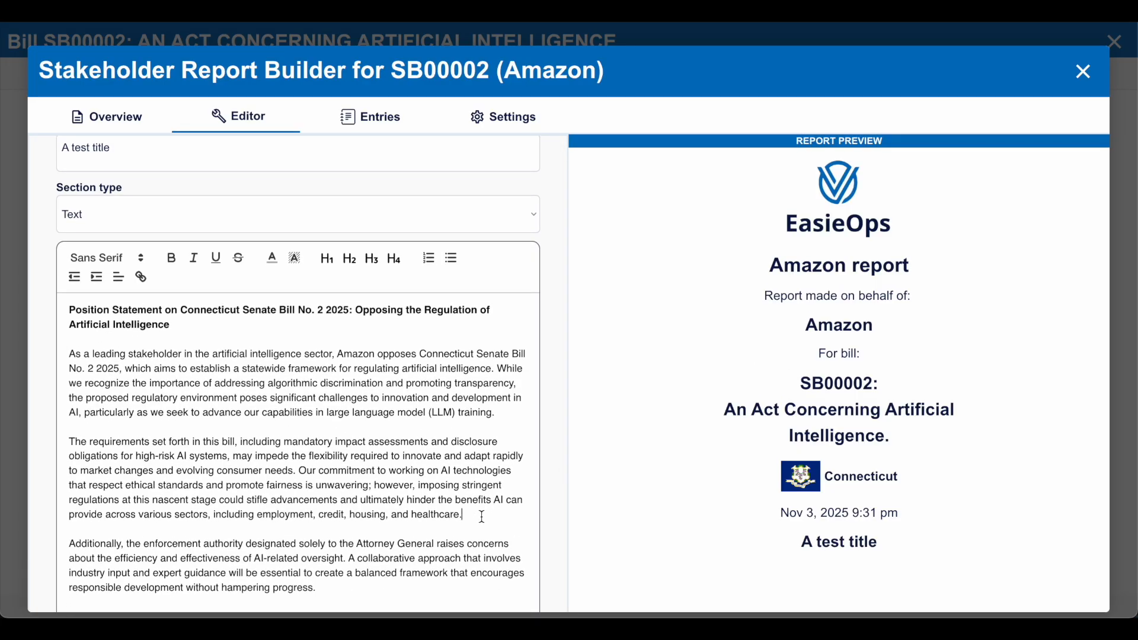
text(here is more info for this section!)
shift+click(465, 515)
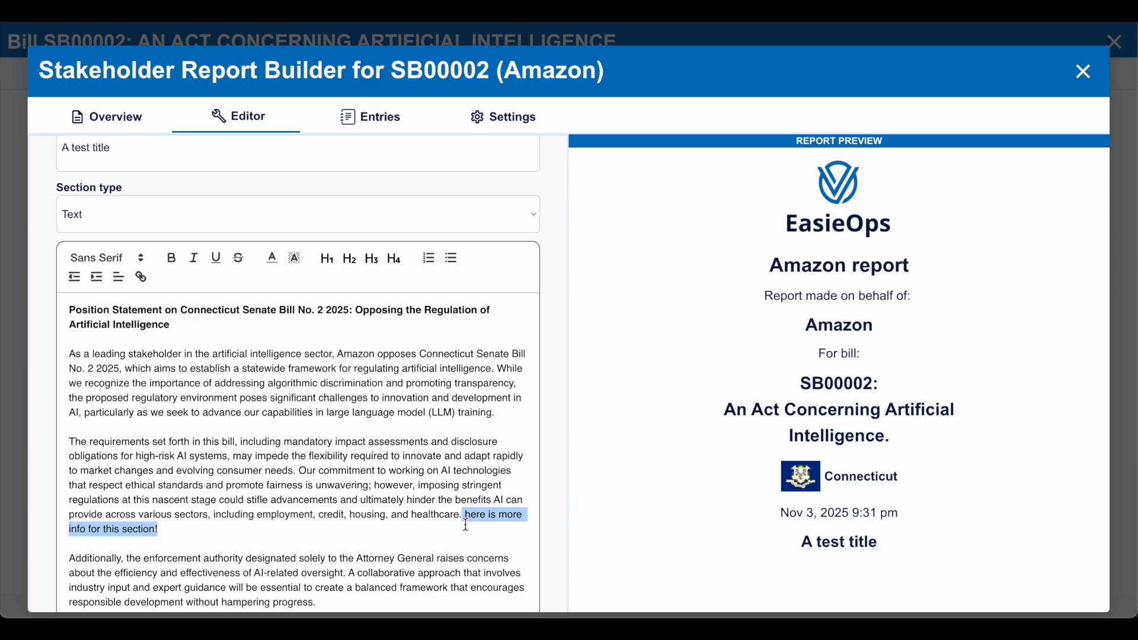
key(BackSpace)
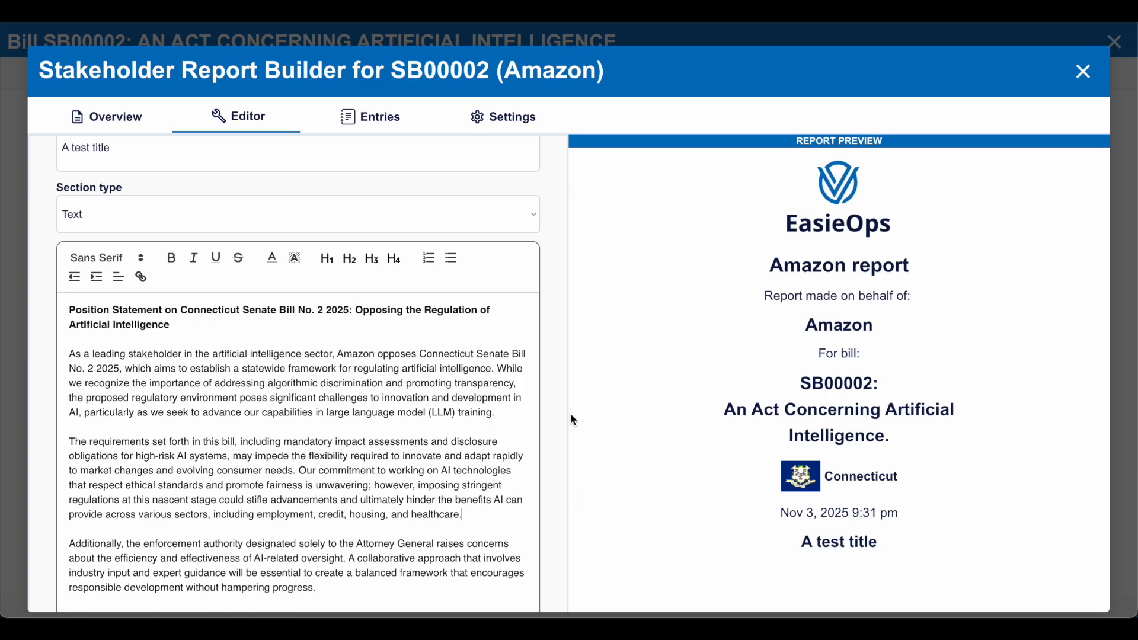
- Review the generated position statement and add it to the entry as a section
scroll(442, 405, down, 3)
scroll(442, 406, up, 2)
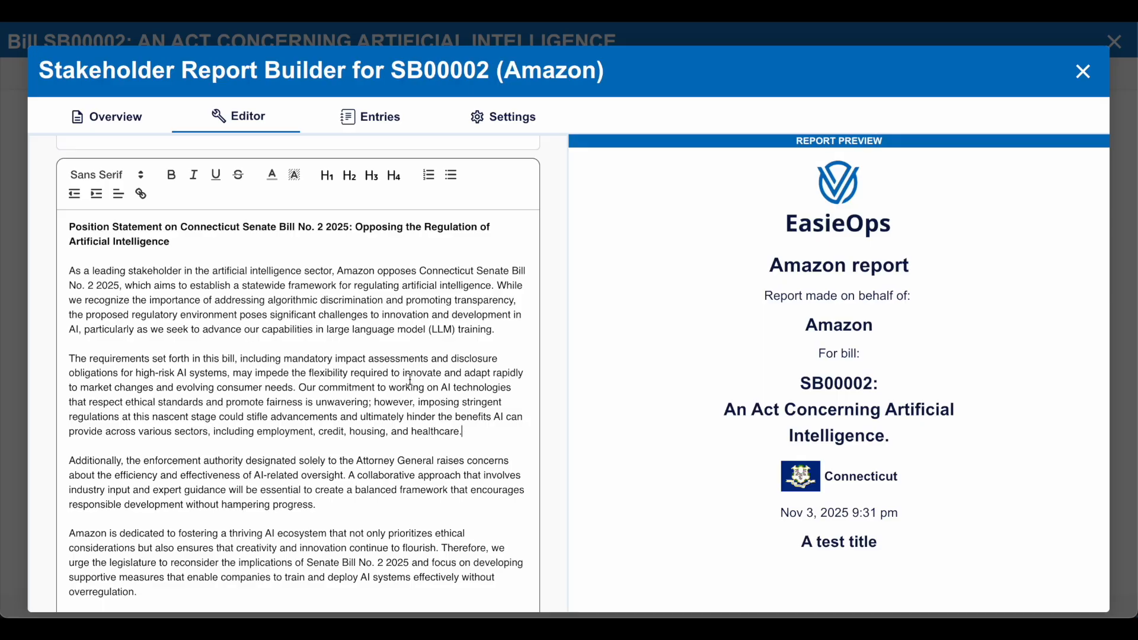
scroll(411, 379, down, 2)
scroll(411, 380, down, 3)
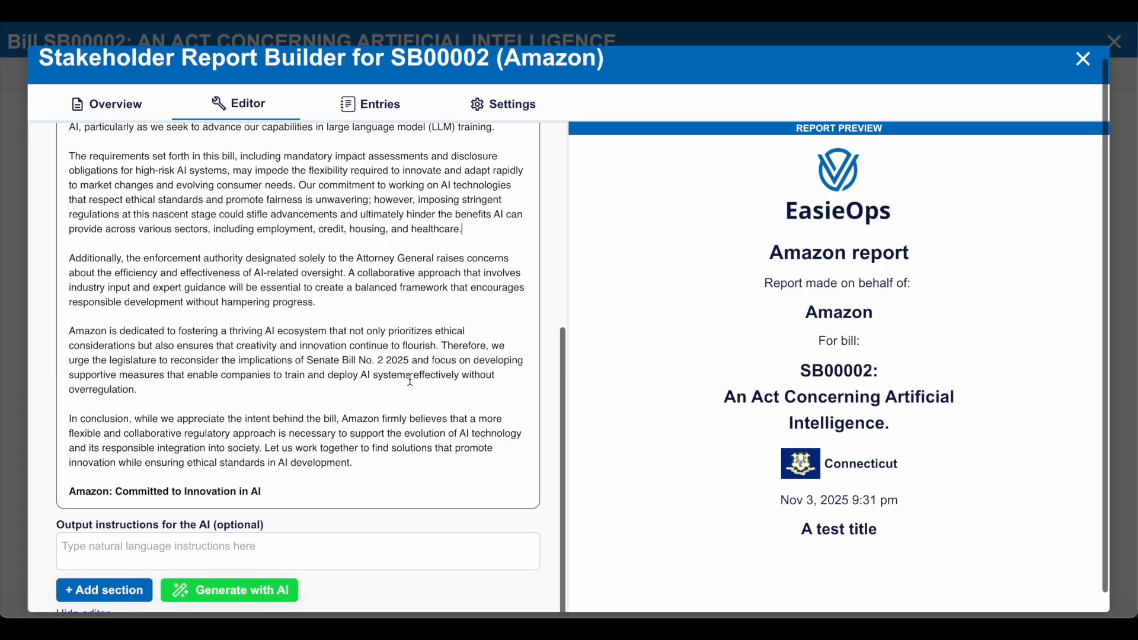
click(113, 580)
scroll(680, 340, down, 9)
scroll(680, 341, up, 10)
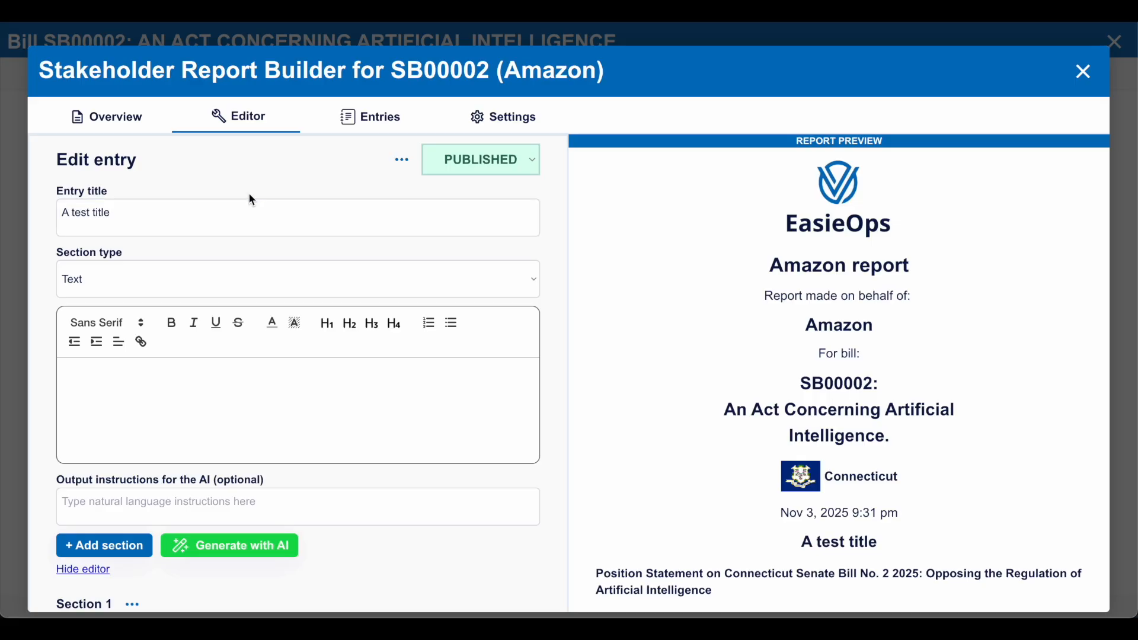
- Open the published Amazon report from its URL and review the bill summary and Amazon's position beside it
click(128, 110)
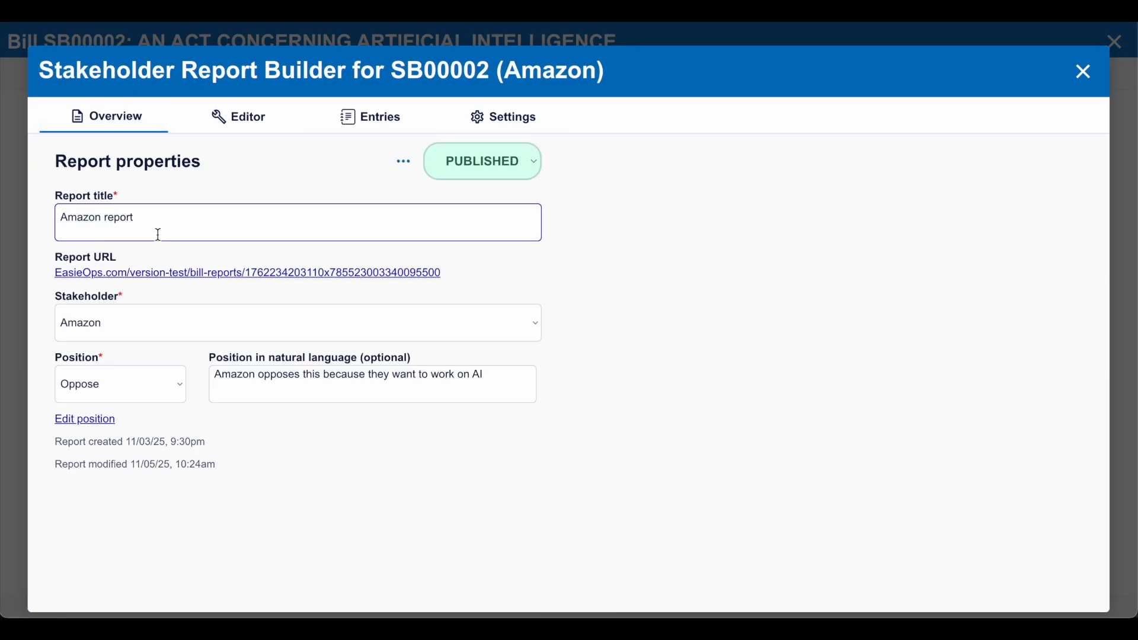
click(144, 274)
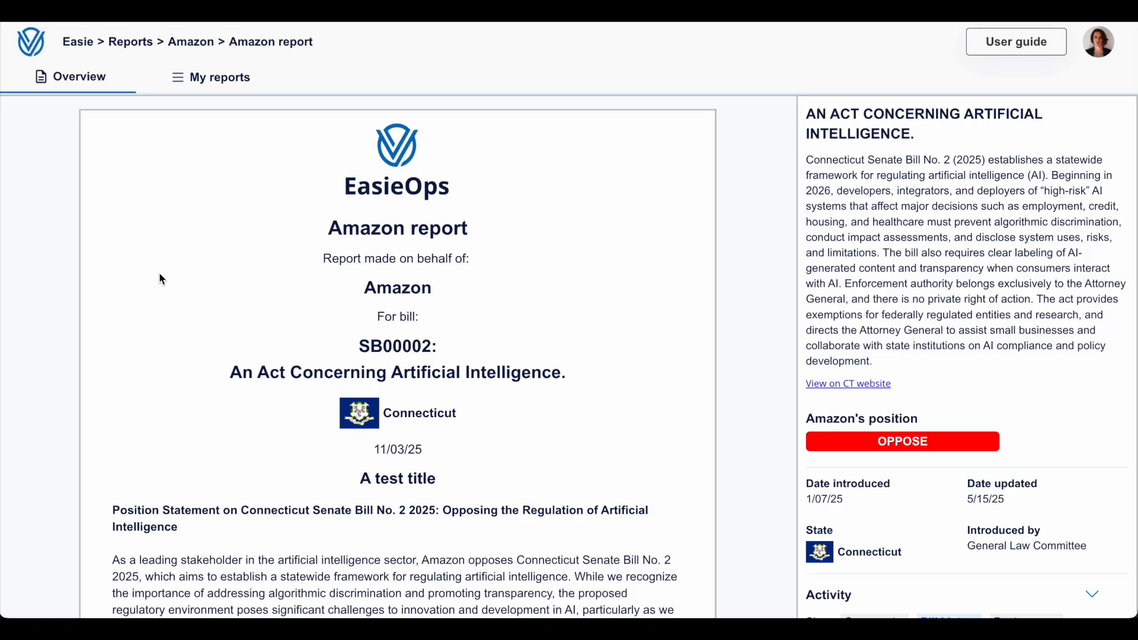
triple_click(839, 258)
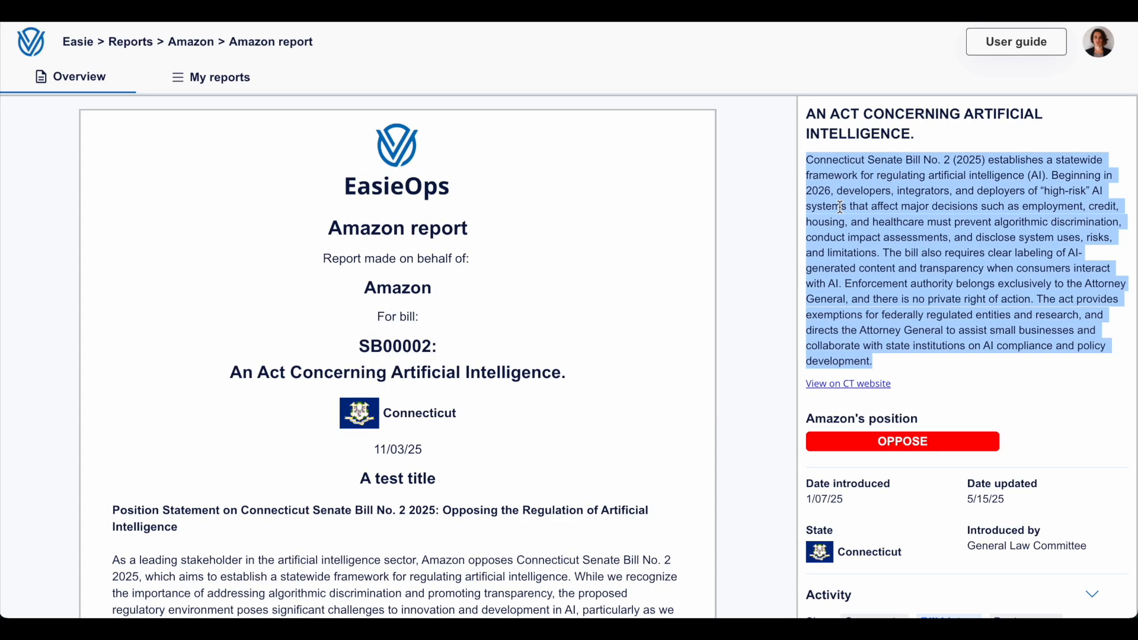
double_click(886, 442)
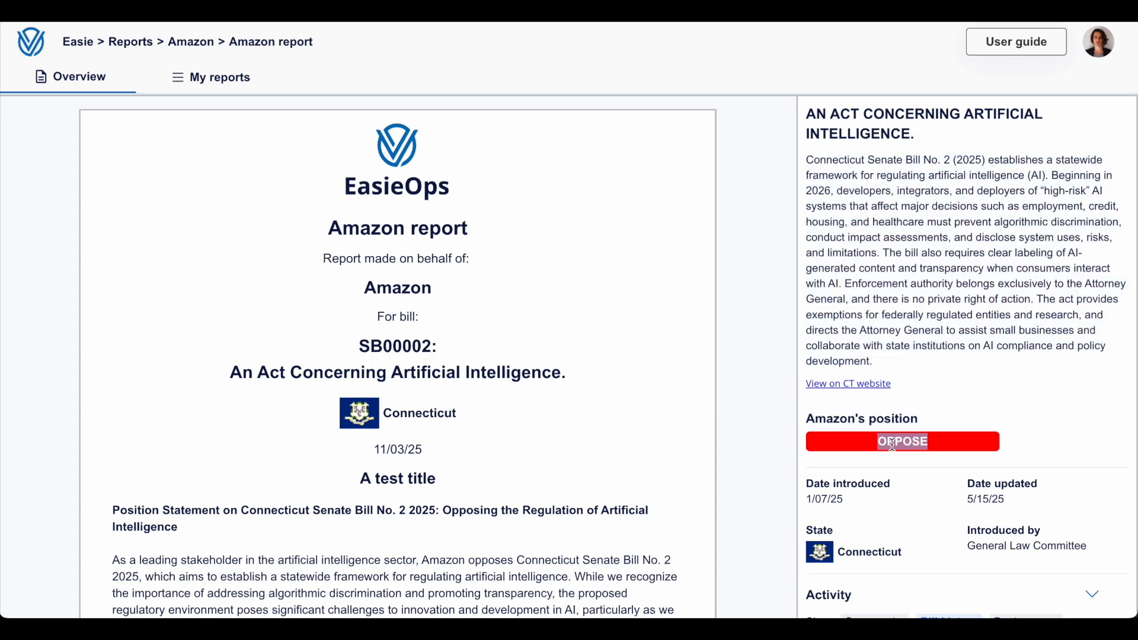
double_click(912, 223)
click(911, 223)
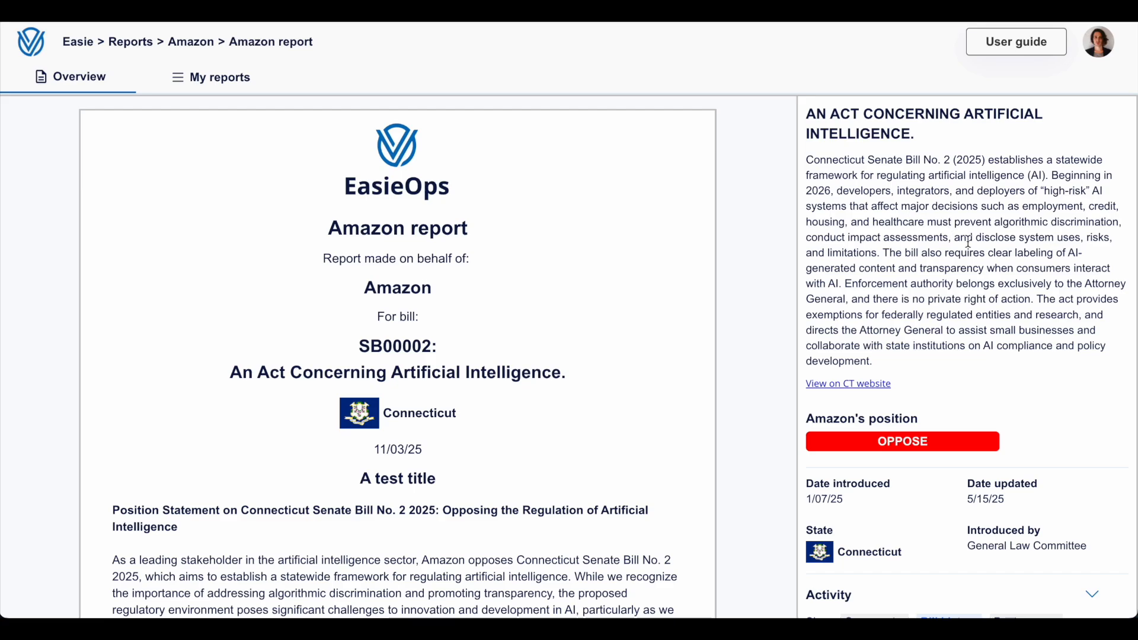
- Browse the bill history in the report's activity and preview a bill analysis document, closing it again
scroll(955, 303, down, 6)
scroll(955, 306, down, 10)
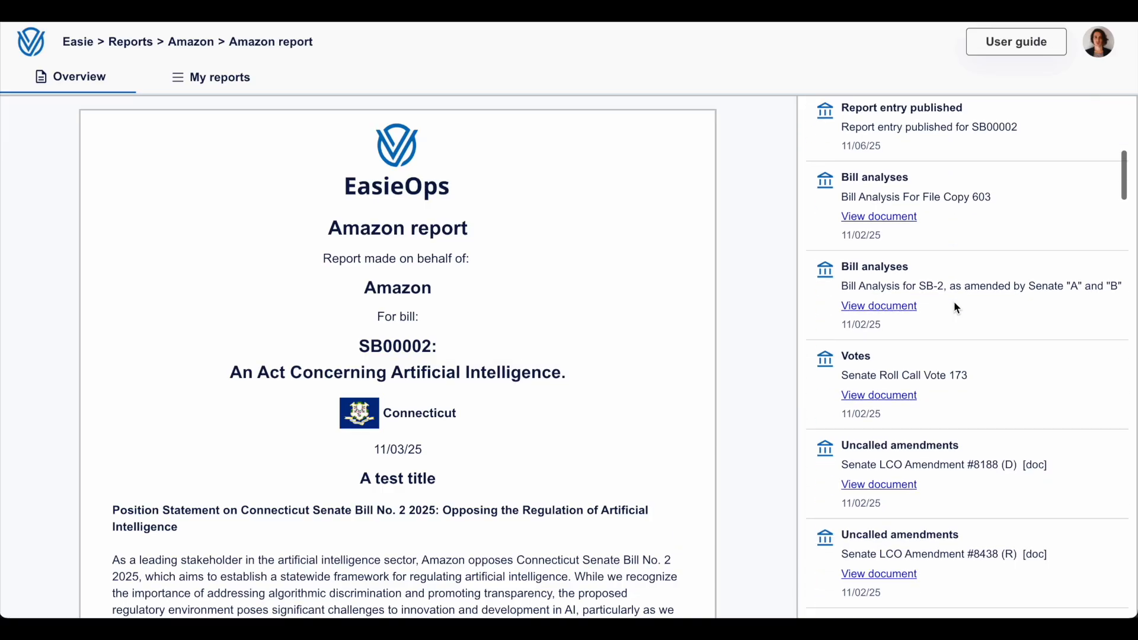
scroll(954, 304, down, 10)
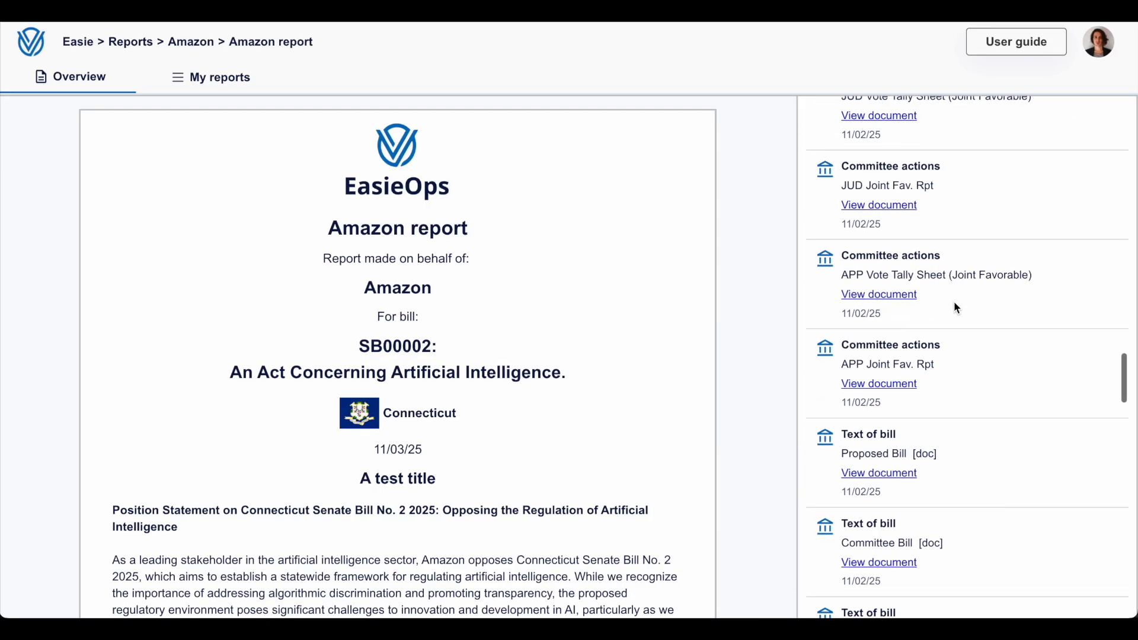
scroll(954, 301, up, 15)
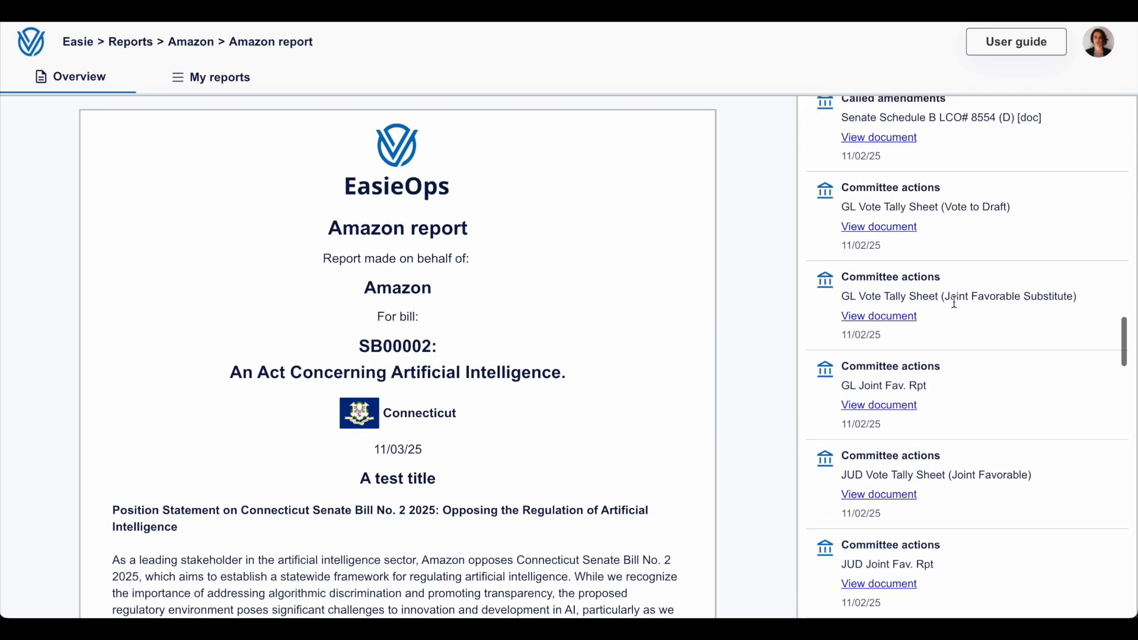
scroll(891, 272, down, 8)
click(881, 248)
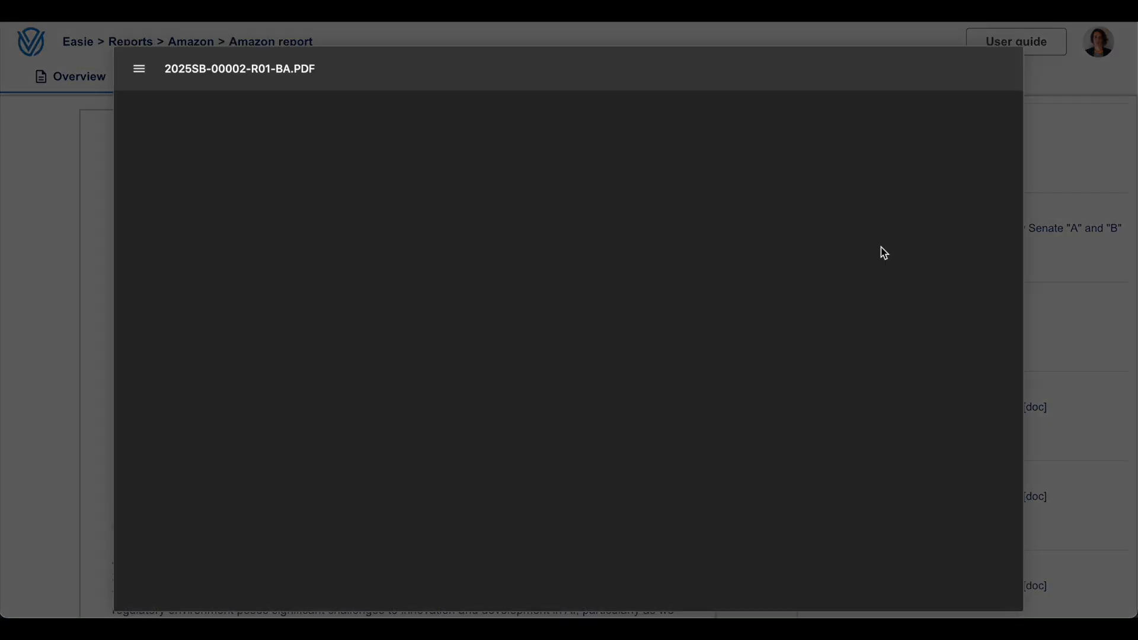
click(1067, 228)
scroll(961, 442, up, 15)
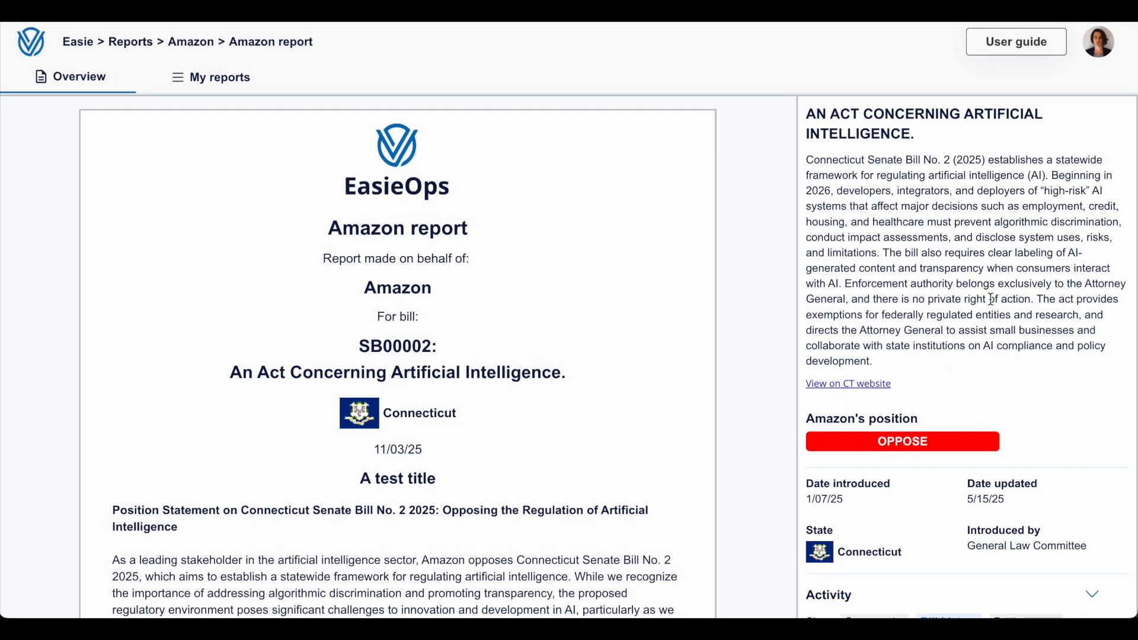
- Show the comments in the report's activity, and start a new comment but cancel it
scroll(990, 298, down, 5)
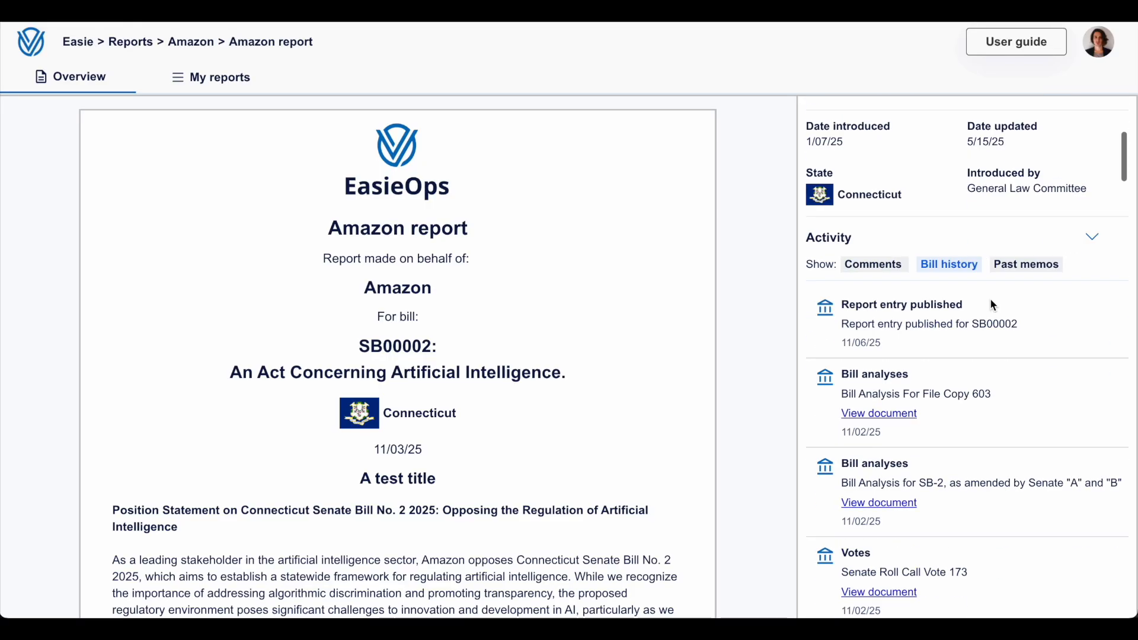
click(861, 267)
scroll(901, 443, down, 1)
scroll(900, 443, down, 5)
click(886, 390)
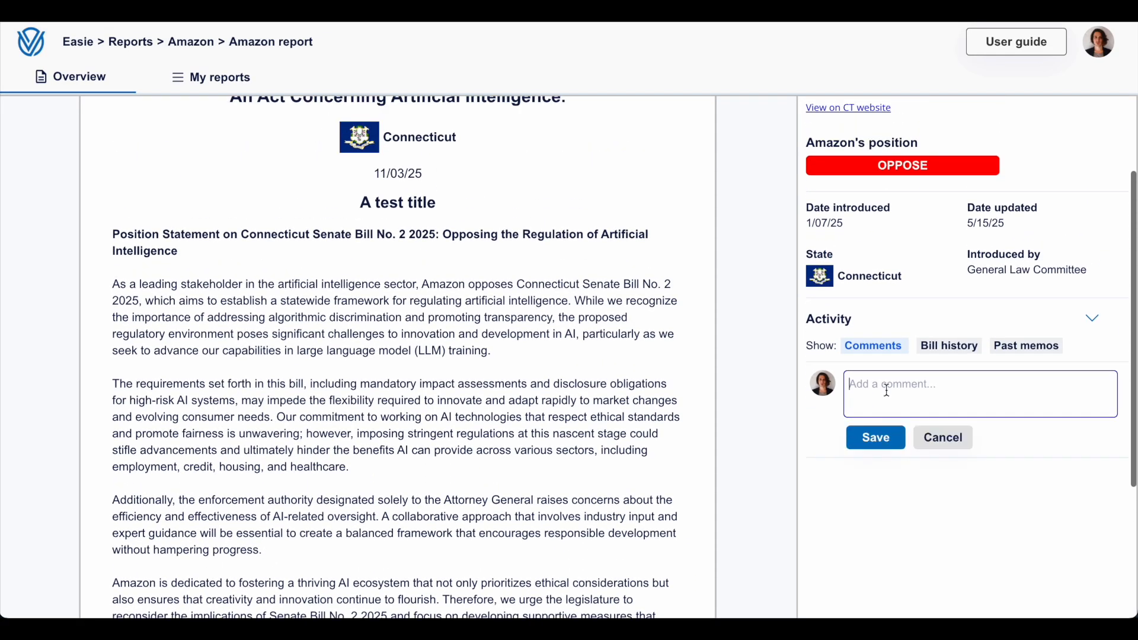
click(938, 438)
scroll(937, 445, up, 5)
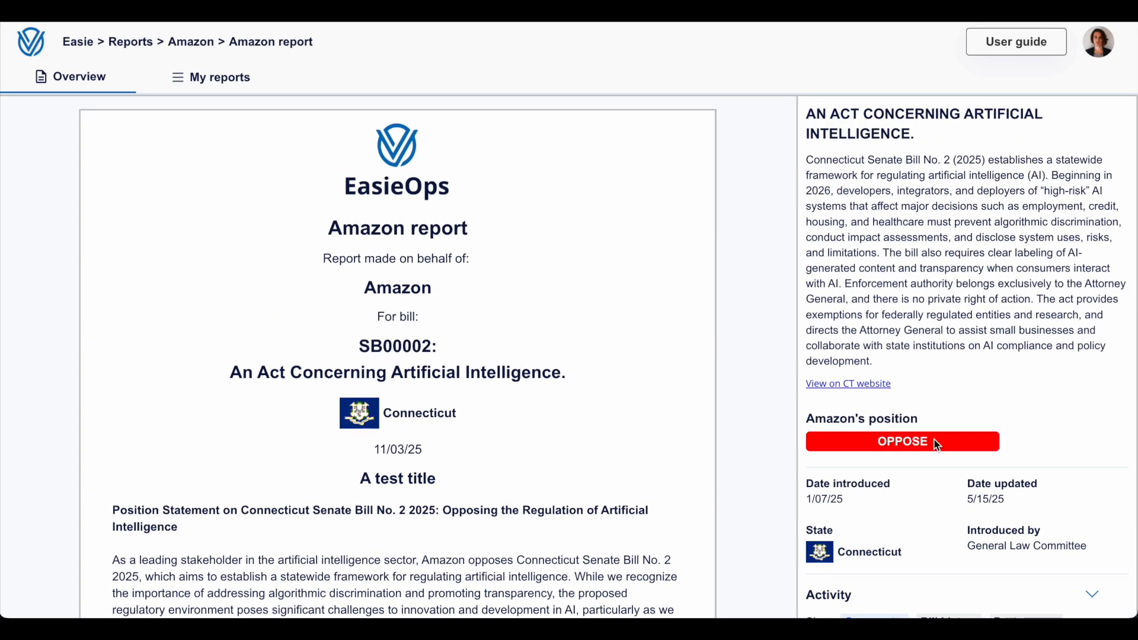
- Show the past memos in the Amazon report's activity and look over the published memo
scroll(937, 445, down, 2)
scroll(937, 445, up, 2)
scroll(937, 444, down, 2)
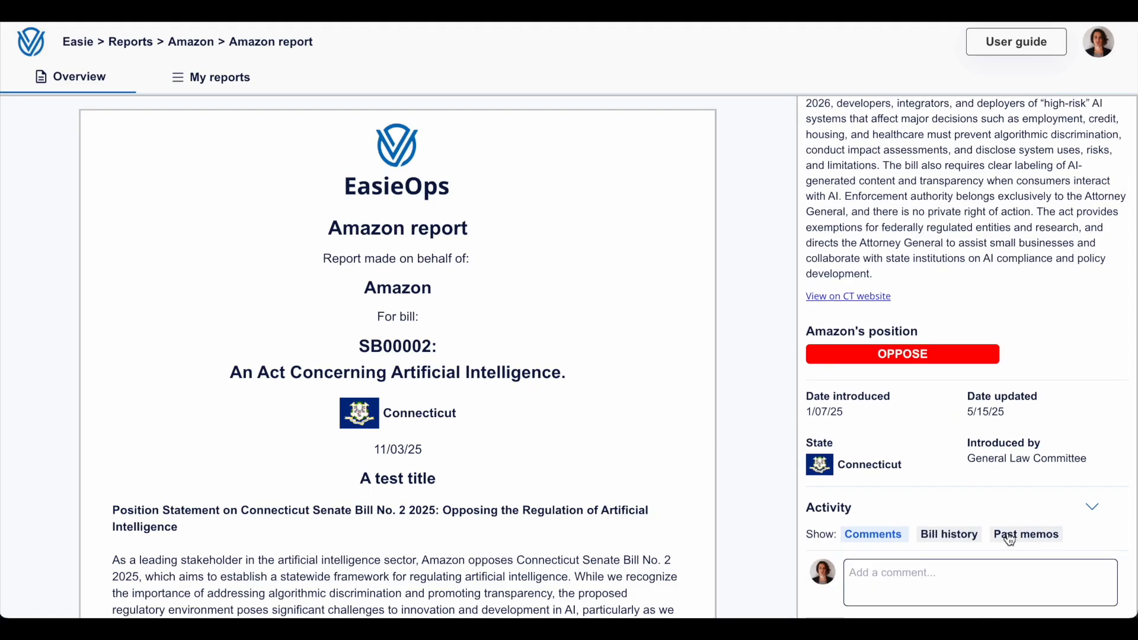
click(1009, 535)
scroll(953, 475, down, 1)
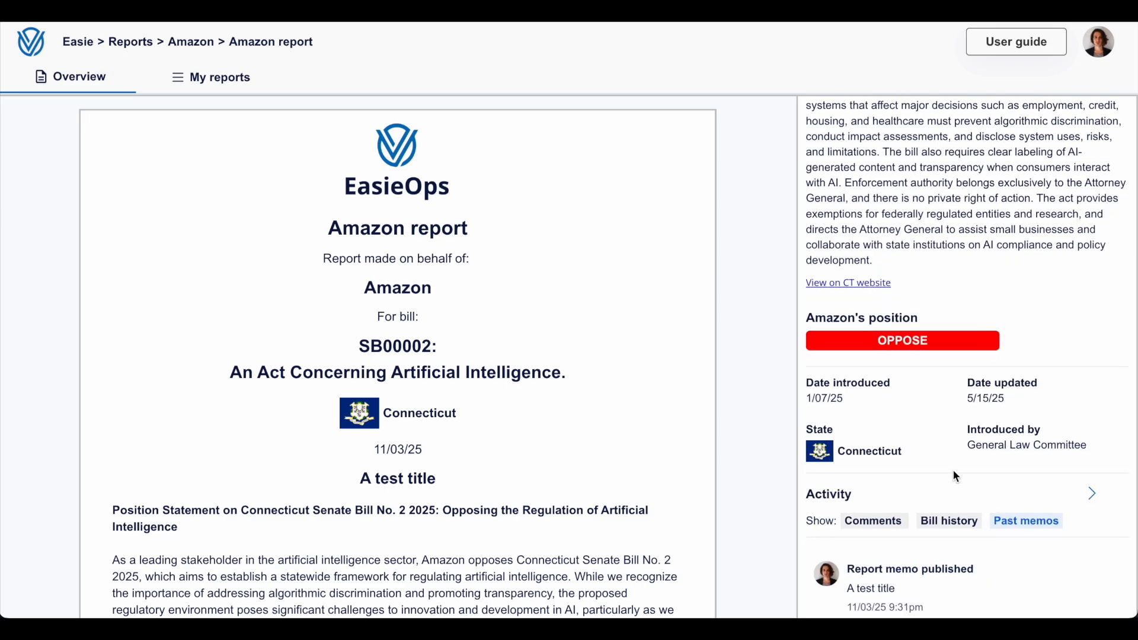
scroll(956, 476, down, 5)
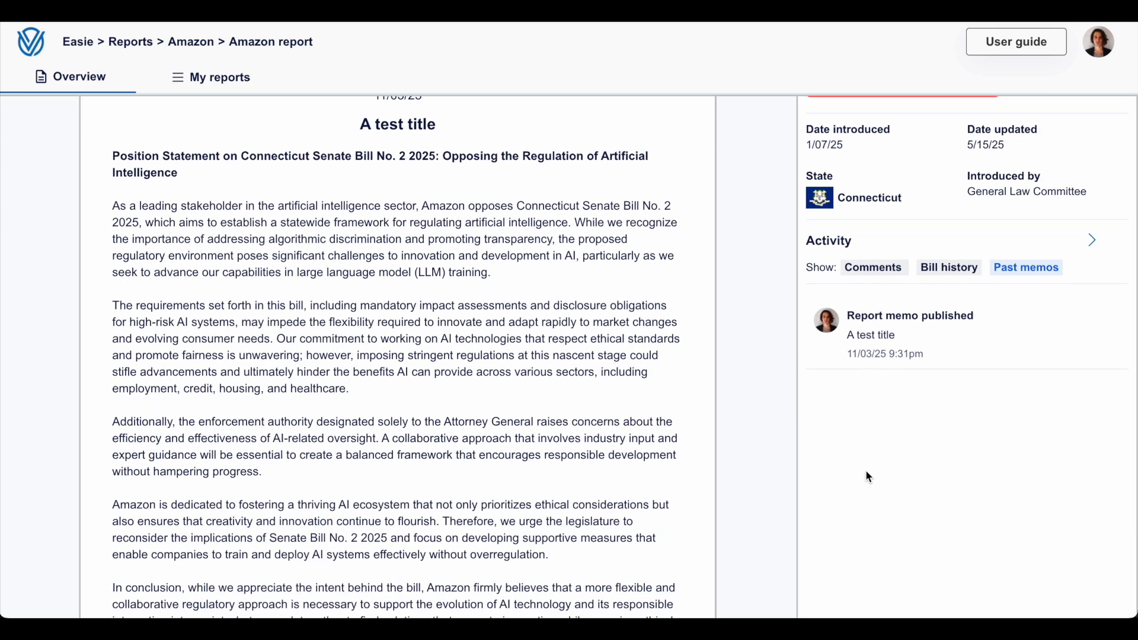
scroll(857, 343, up, 1)
scroll(857, 344, up, 6)
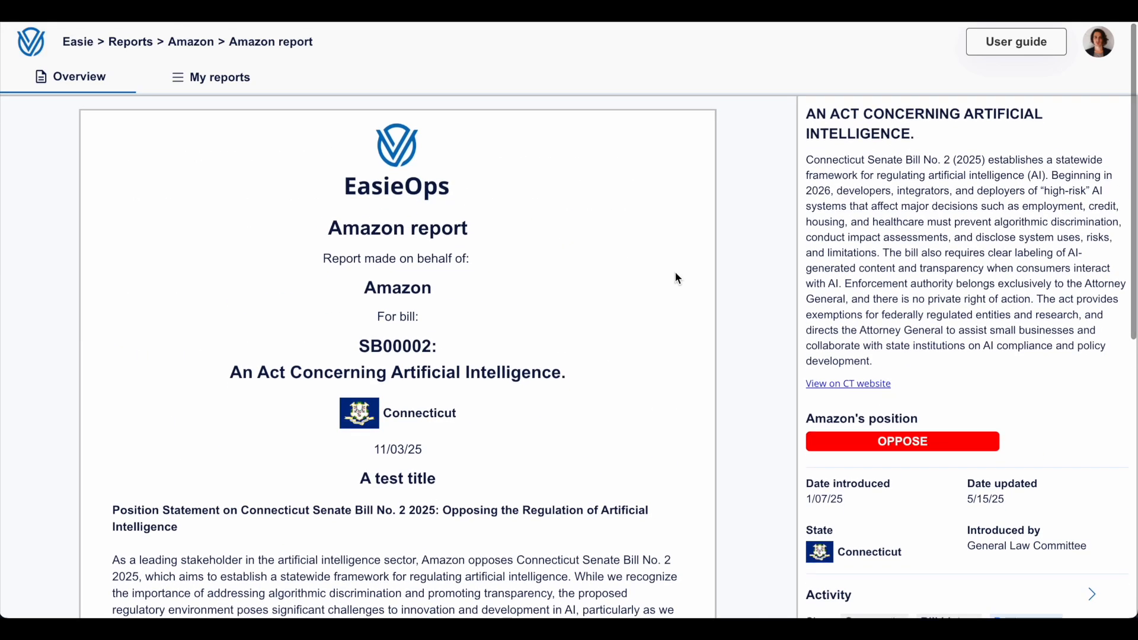
- Open PepsiCo Inc.'s "Action alert for HB05002" from the list of own reports and read its position statement
click(223, 78)
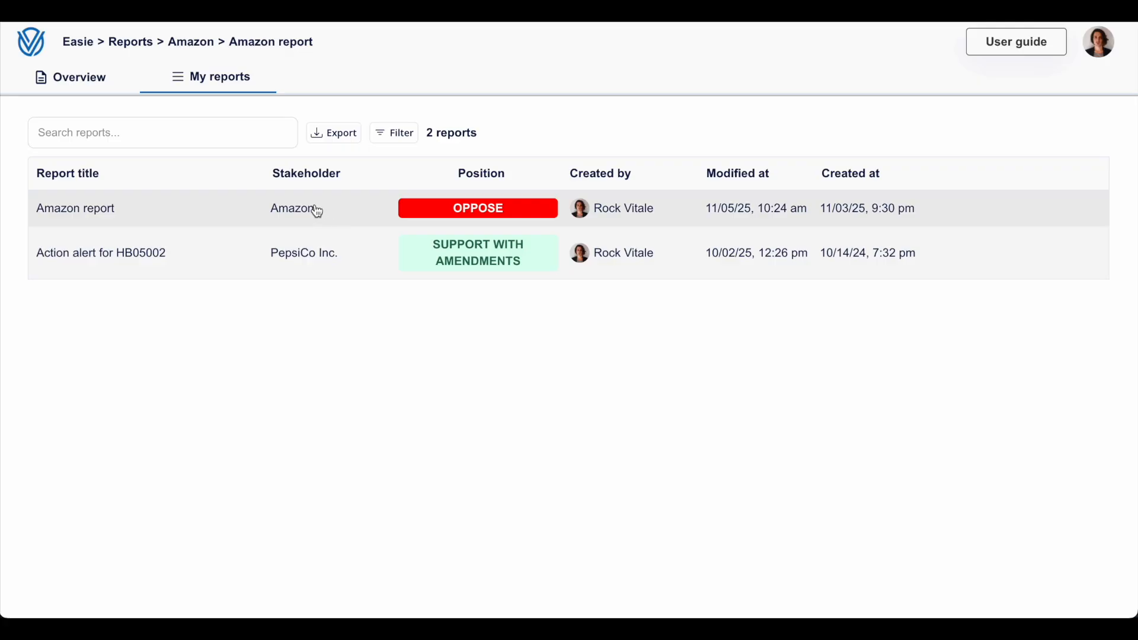
click(267, 264)
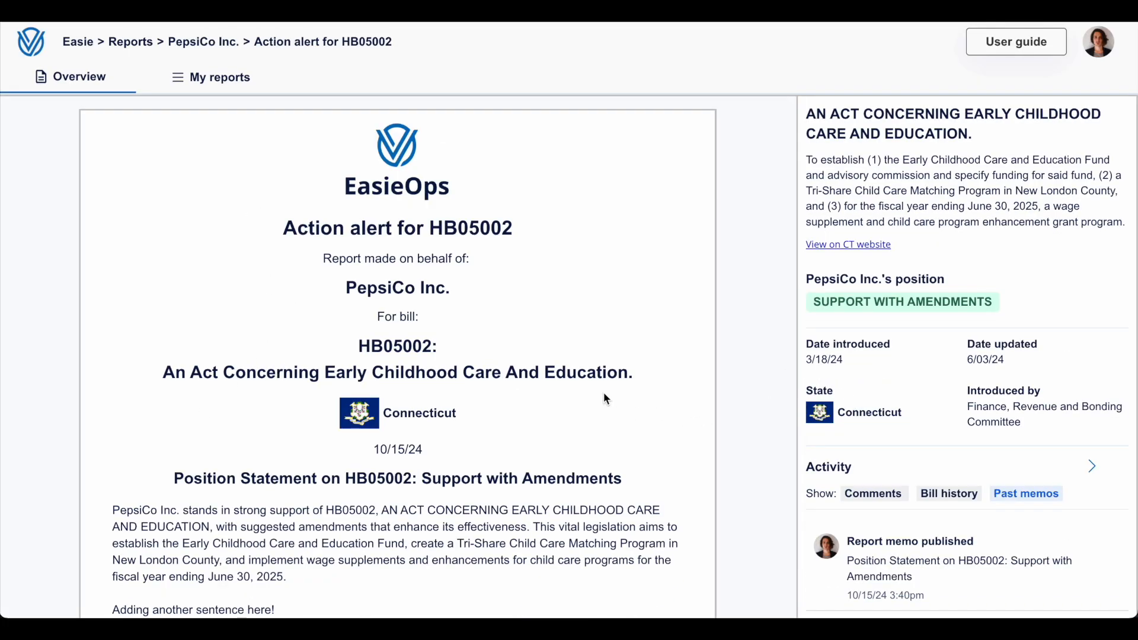
scroll(603, 392, down, 5)
scroll(602, 391, up, 5)
scroll(602, 392, down, 4)
scroll(602, 392, down, 3)
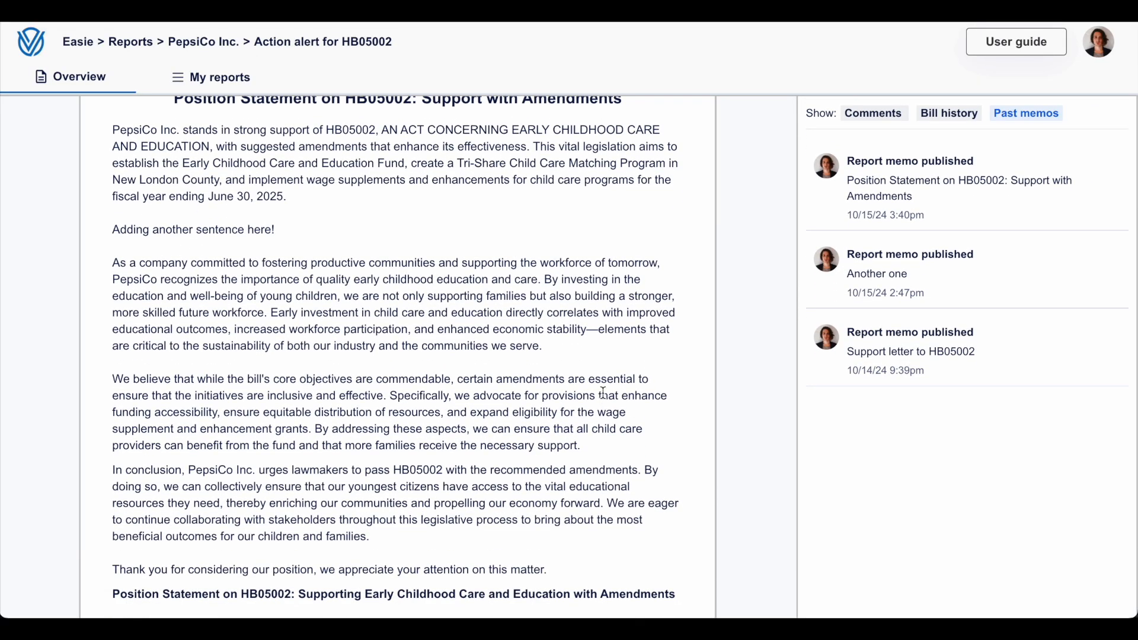
- View the past memos "Support letter to HB05002" and "Another one", and return to the "Support with Amendments" position statement
click(897, 347)
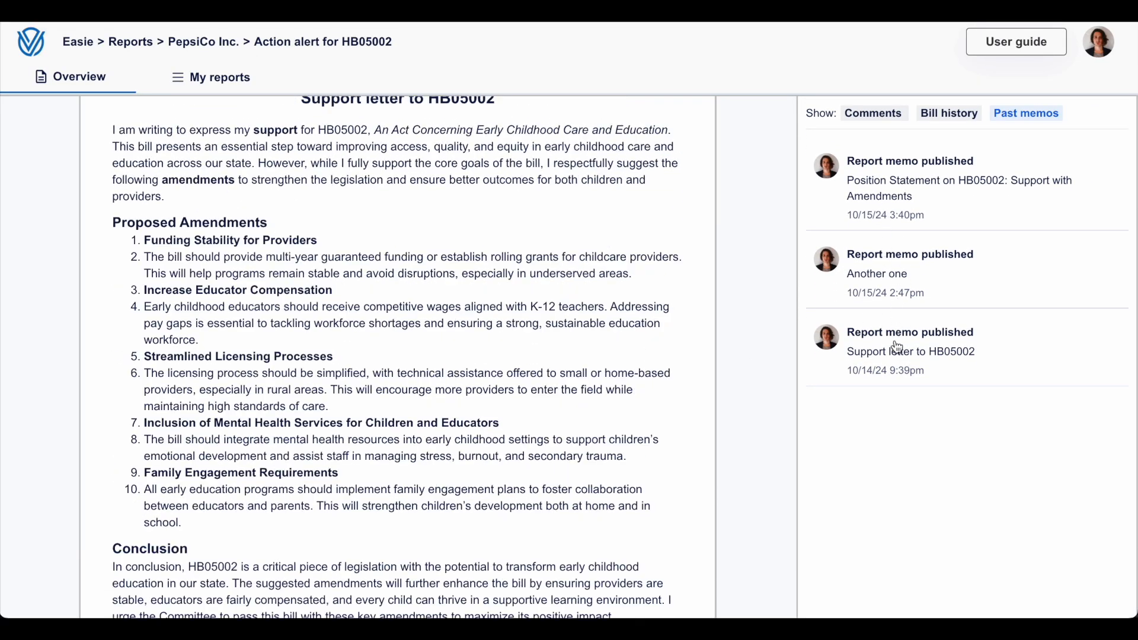
scroll(745, 348, down, 6)
scroll(618, 368, up, 10)
scroll(868, 370, down, 3)
click(878, 339)
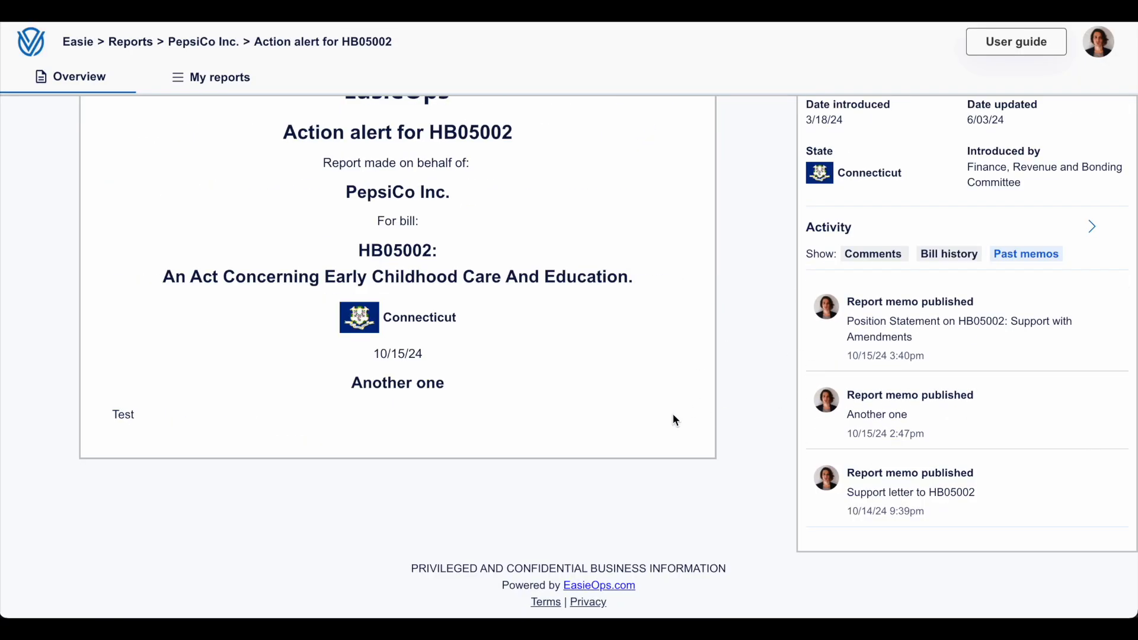
click(865, 356)
scroll(864, 357, up, 2)
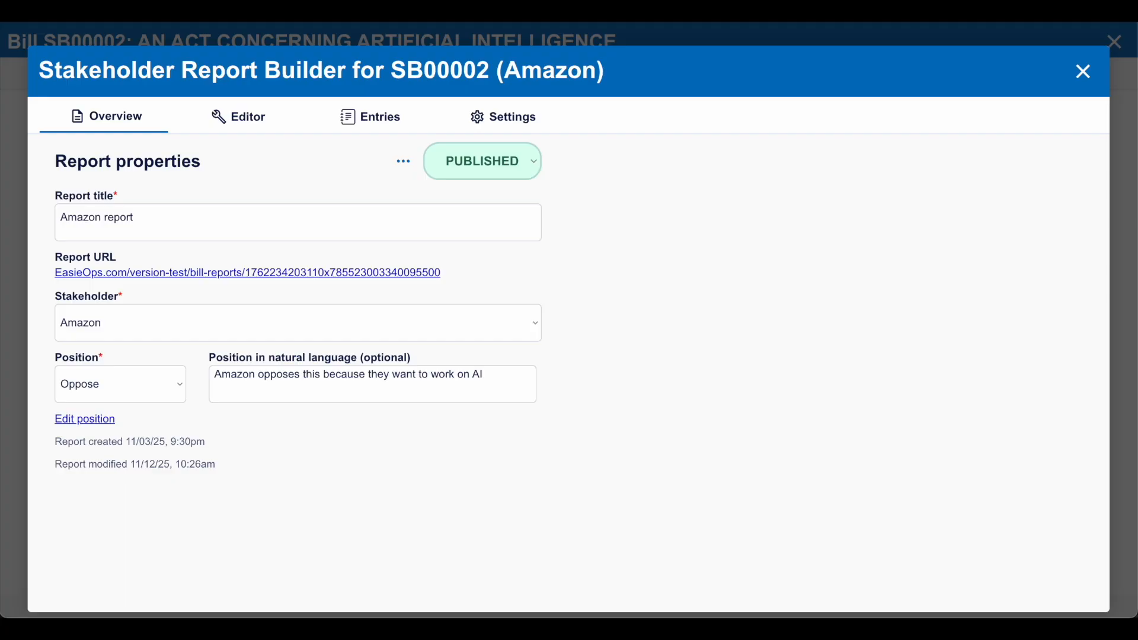
- Review the Amazon report's history, visibility, sharing and comment settings in the report builder, and close the builder and bill SB00002
click(477, 119)
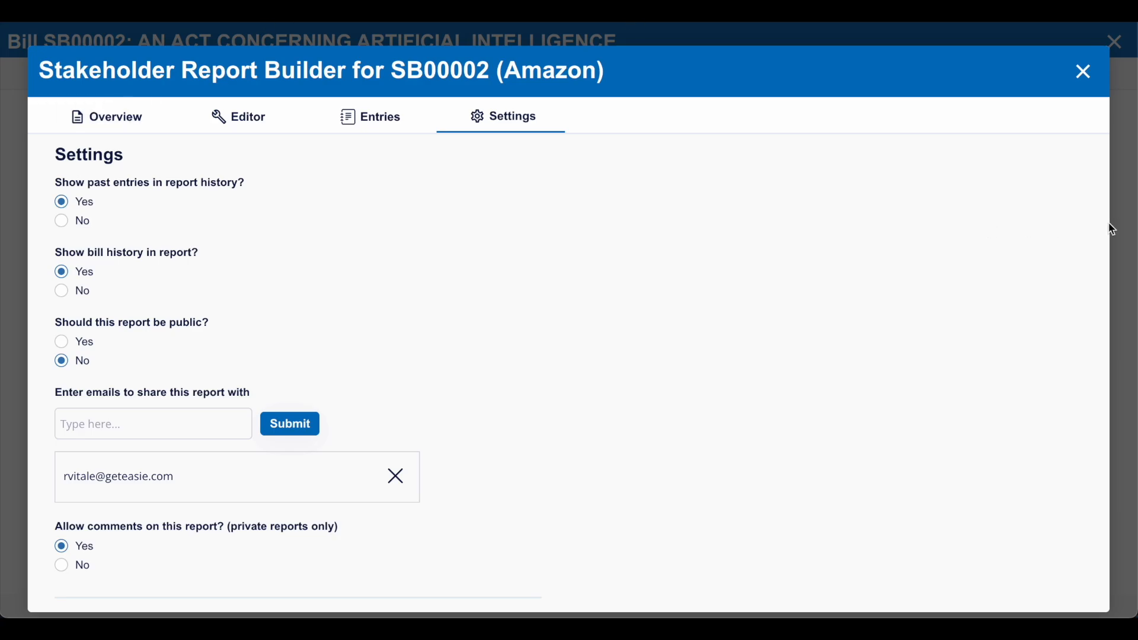
click(1112, 57)
click(1109, 49)
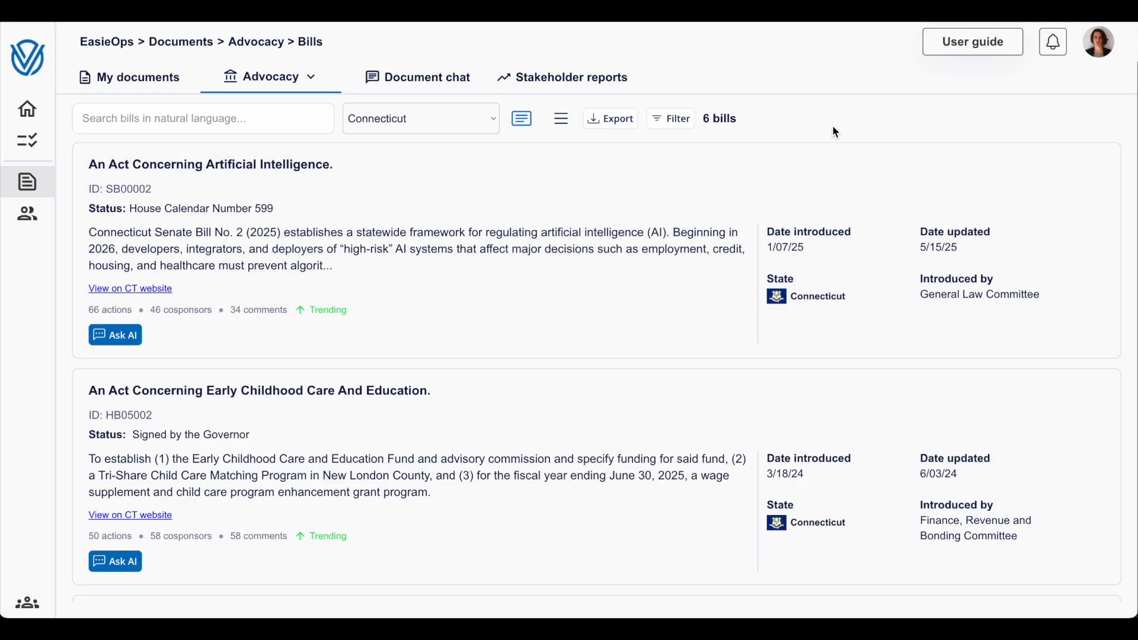
- Switch the Connecticut bills to the compact list view and back to the detailed card view
click(562, 118)
click(523, 119)
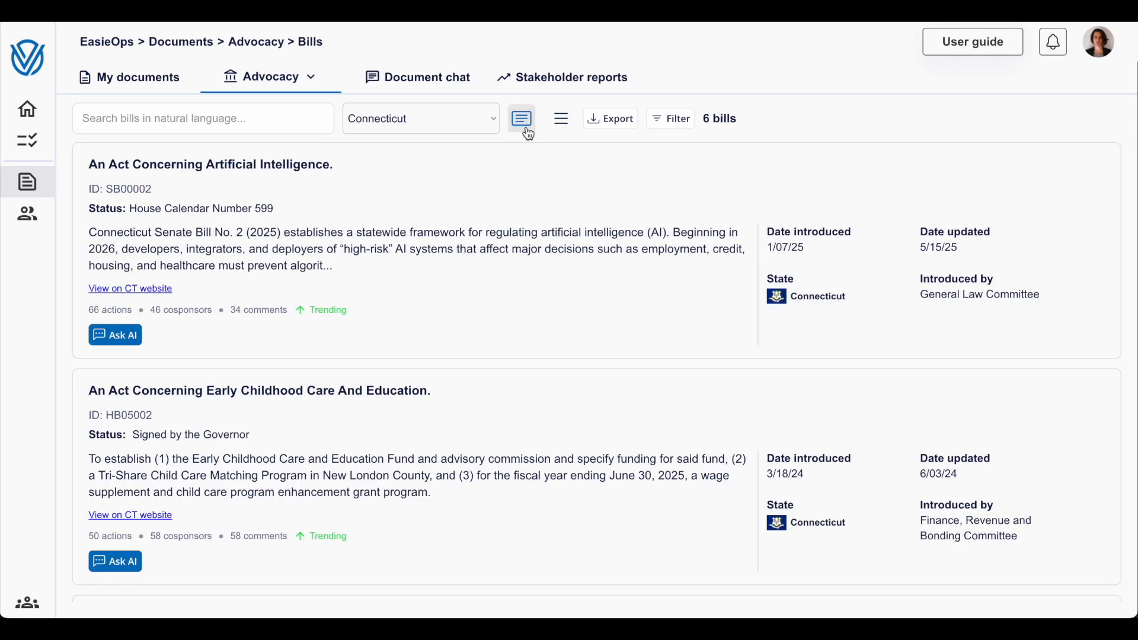